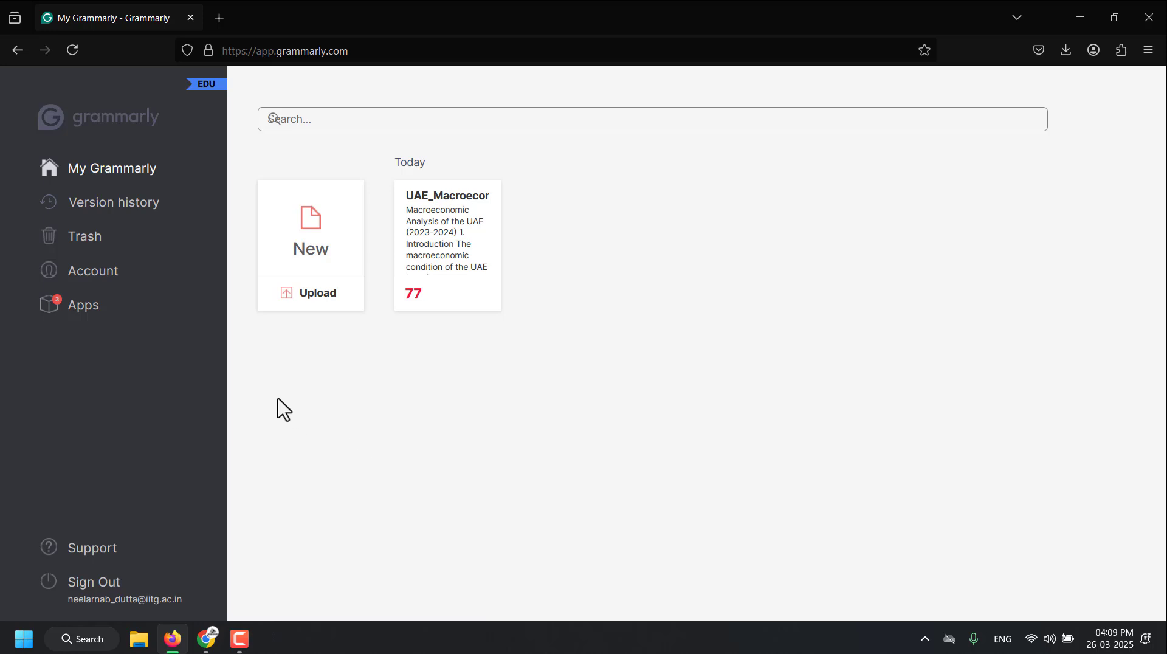
# - Open the Grammarly Apps page and check the status of Grammarly for Windows
pyautogui.click(78, 317)
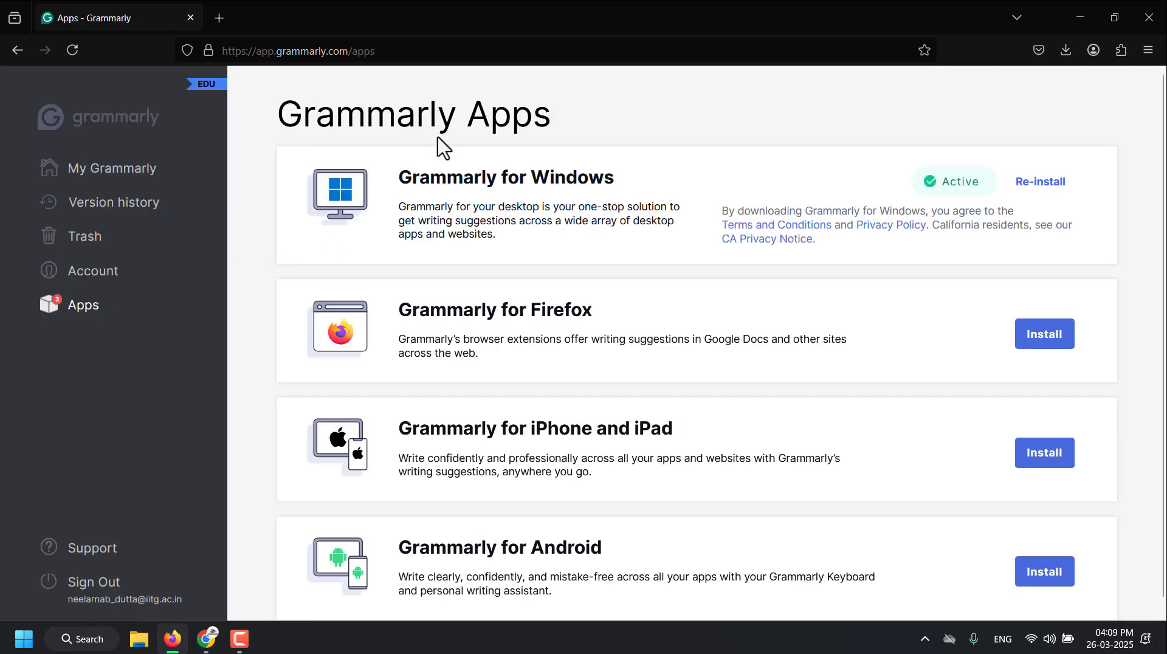
pyautogui.moveTo(406, 177); pyautogui.dragTo(559, 178)
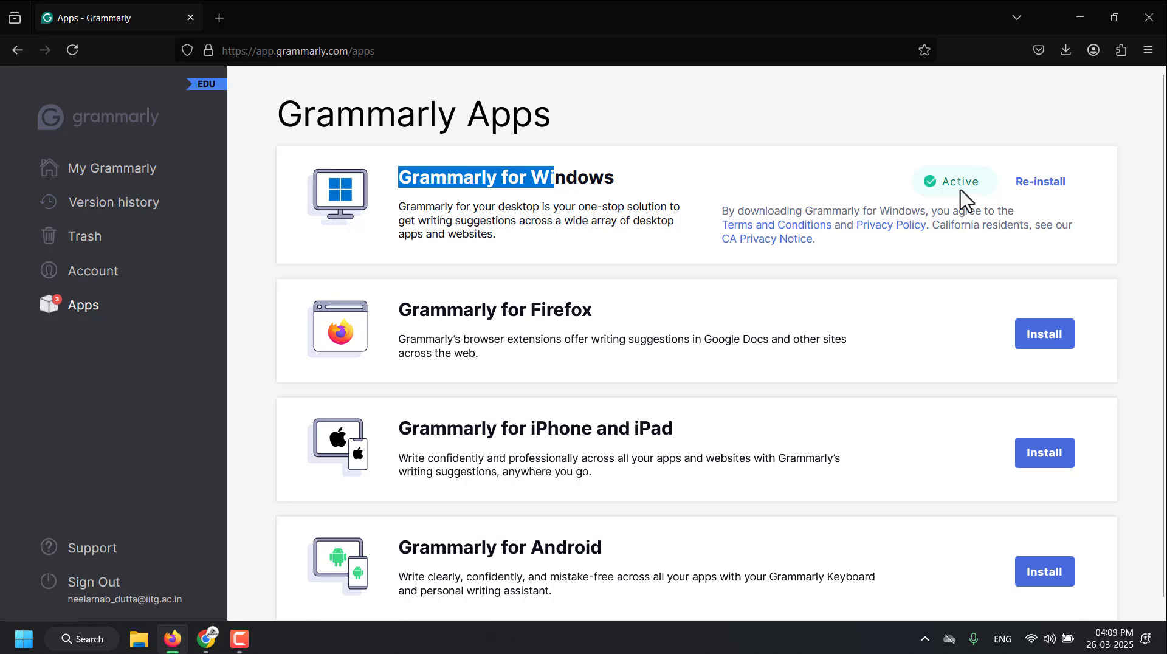
pyautogui.moveTo(961, 191)
# - Copy the Grammarly for Windows description and paste it into the blank Word document
pyautogui.click(479, 236)
pyautogui.moveTo(479, 236); pyautogui.dragTo(383, 221)
pyautogui.hotkey('ctrl', 'c')
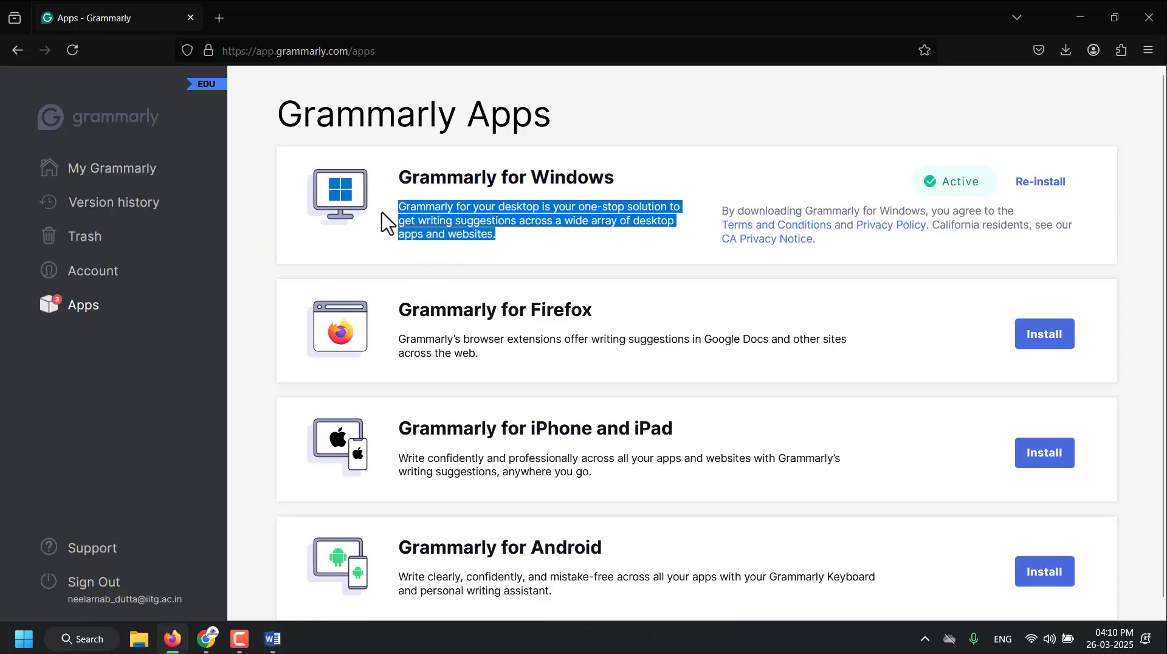
pyautogui.hotkey('alt', 'Tab')
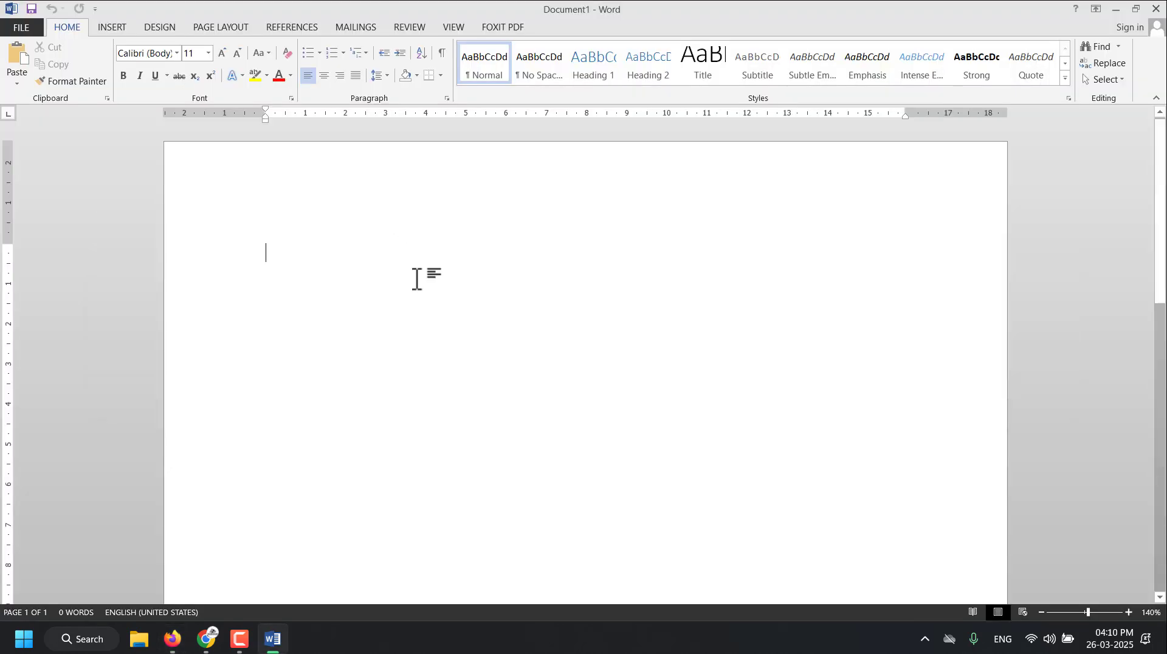
pyautogui.hotkey('ctrl', 'v')
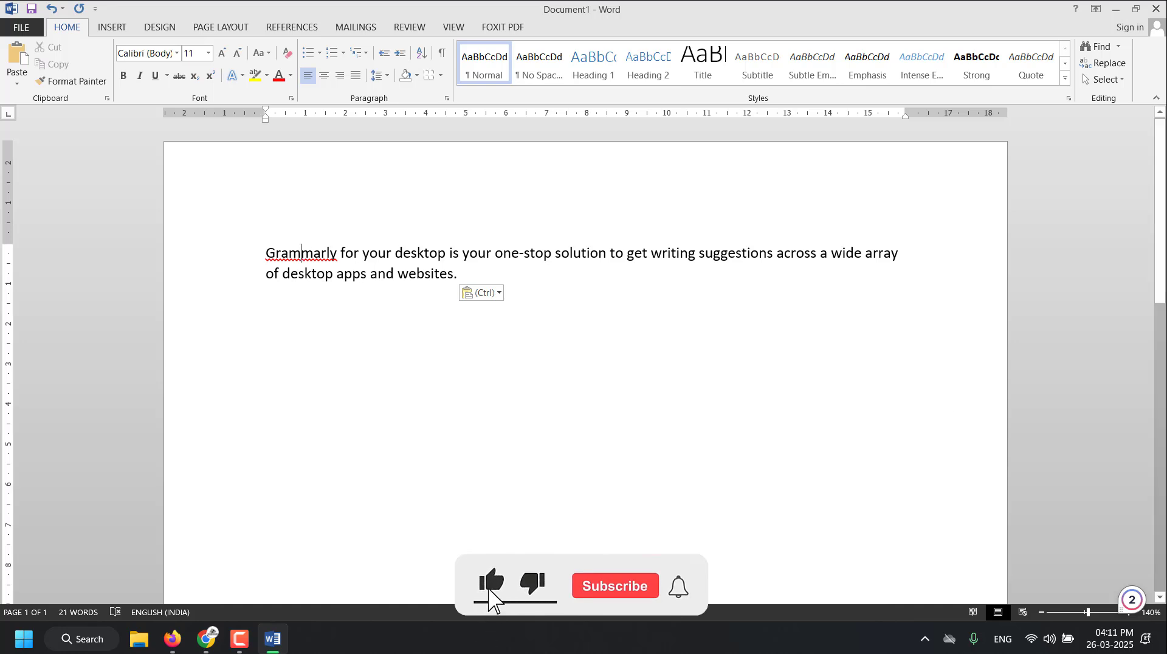
# - Move the floating Grammarly widget up the Word window, open its review suggestions and reposition them over the document
pyautogui.moveTo(1124, 605)
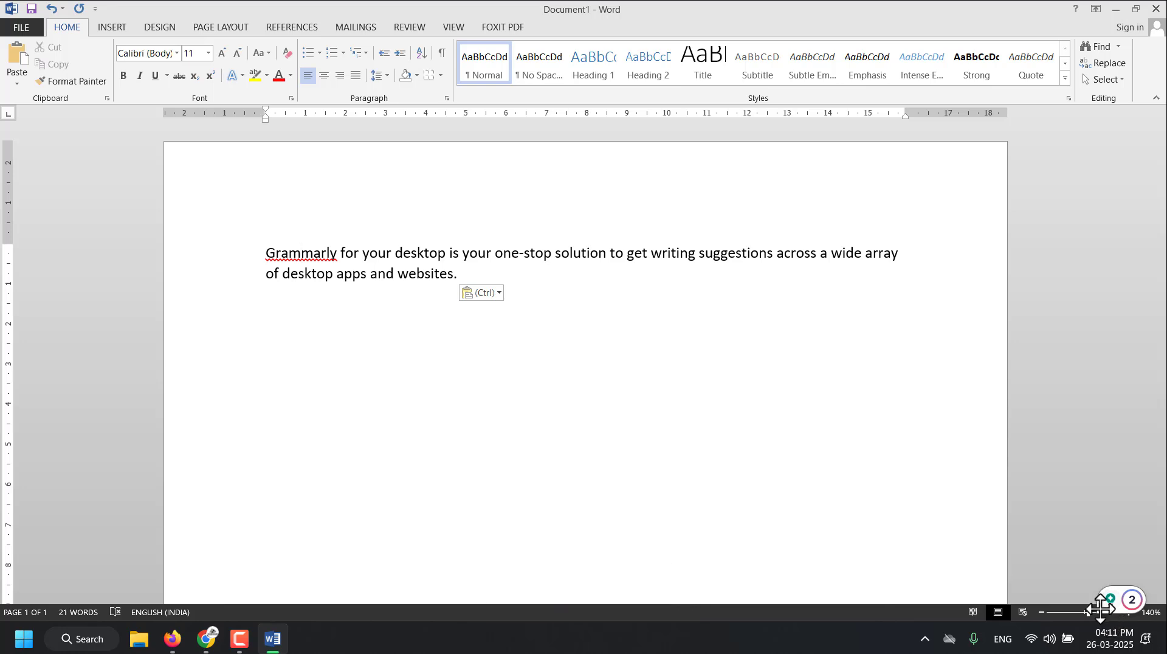
pyautogui.moveTo(1101, 608); pyautogui.dragTo(967, 188)
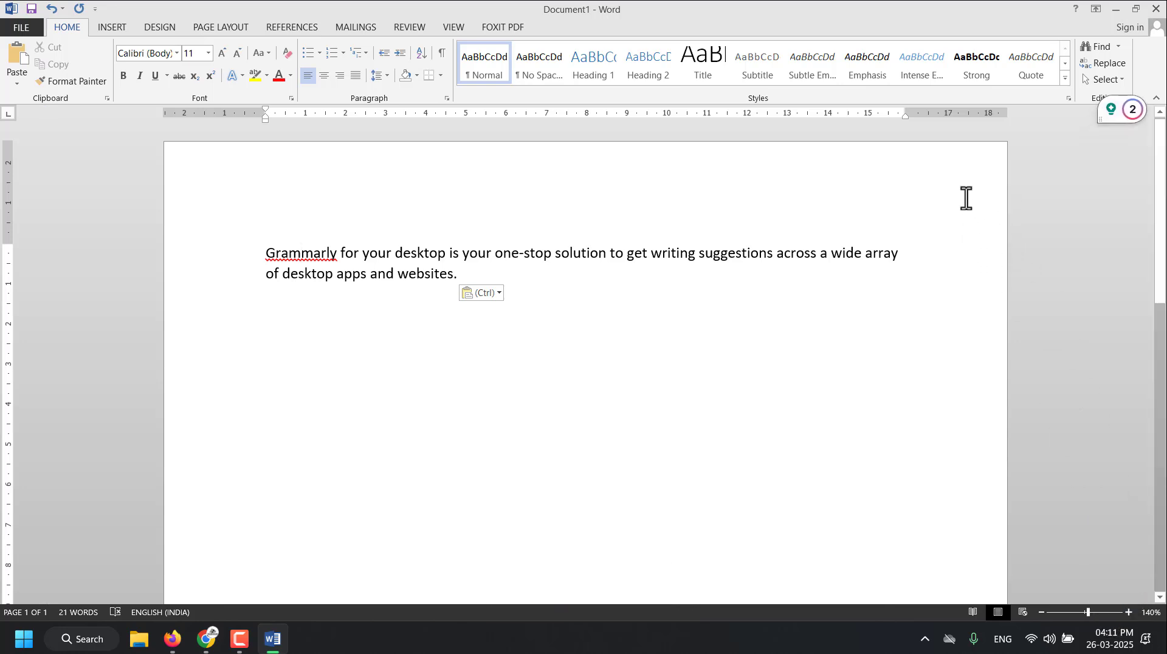
pyautogui.click(1132, 109)
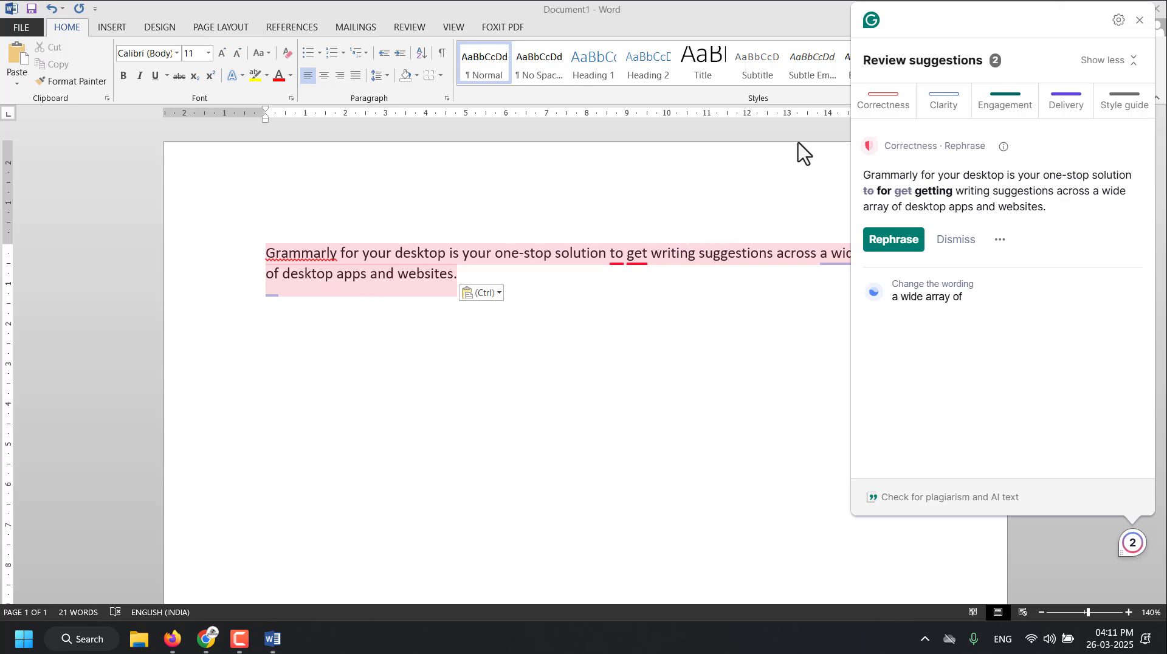
pyautogui.moveTo(964, 18); pyautogui.dragTo(1063, 336)
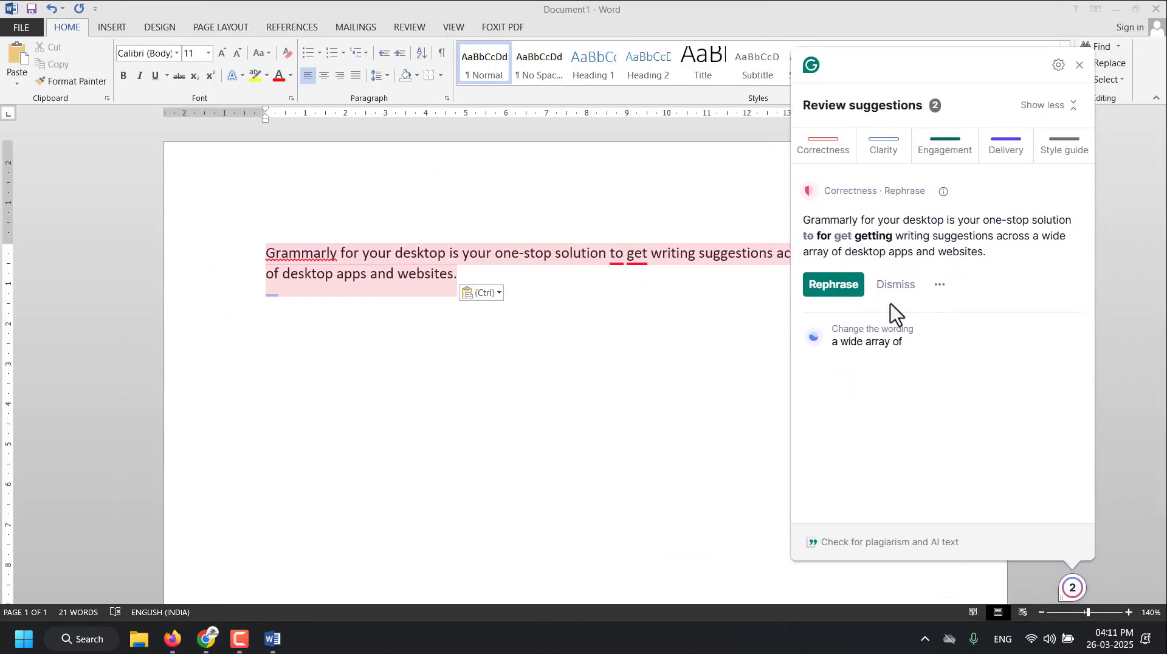
# - Apply the rephrase to "for getting" and try to accept the wording change from "a wide array of" to "various"
pyautogui.click(831, 286)
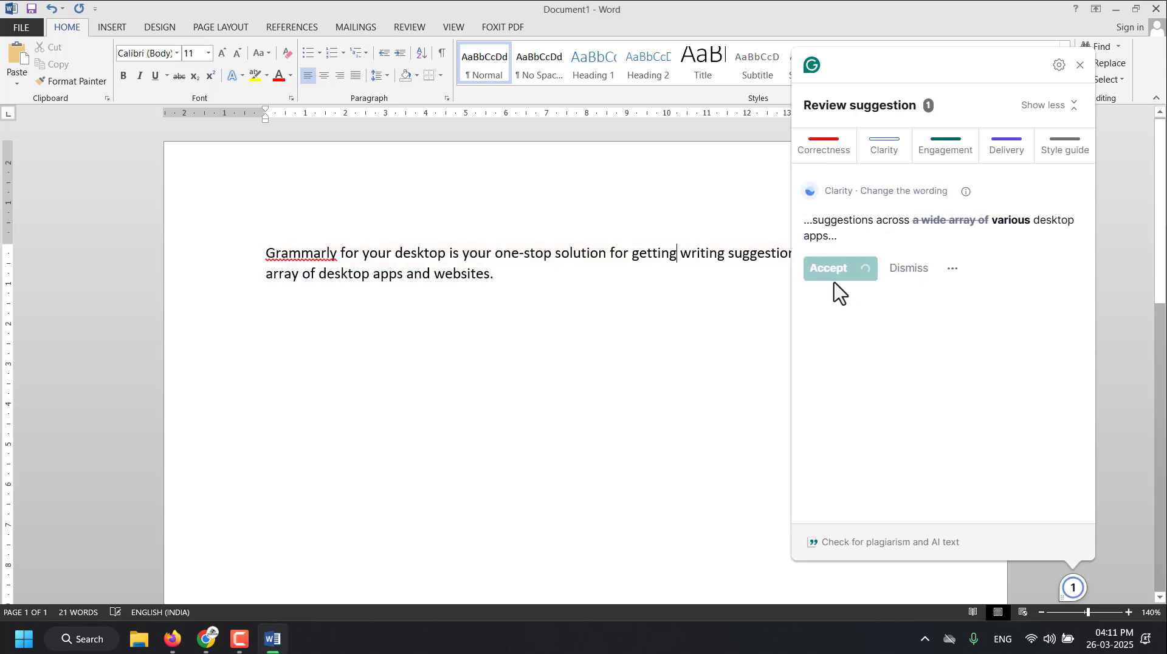
pyautogui.click(837, 272)
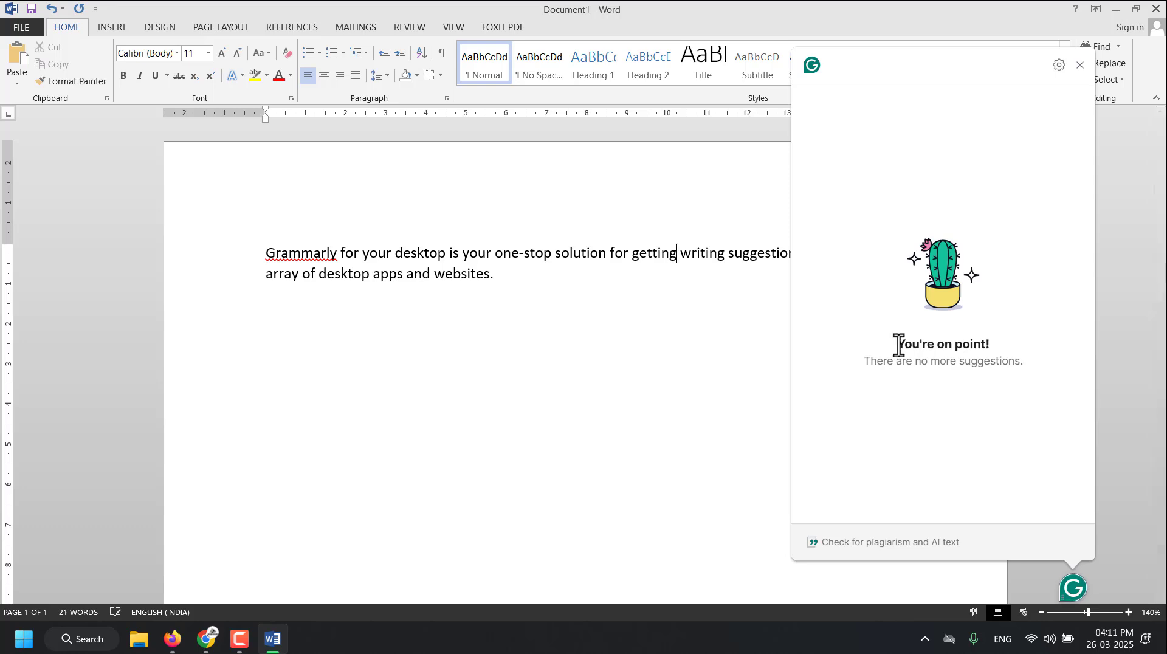
pyautogui.moveTo(897, 342); pyautogui.dragTo(997, 351)
pyautogui.click(922, 328)
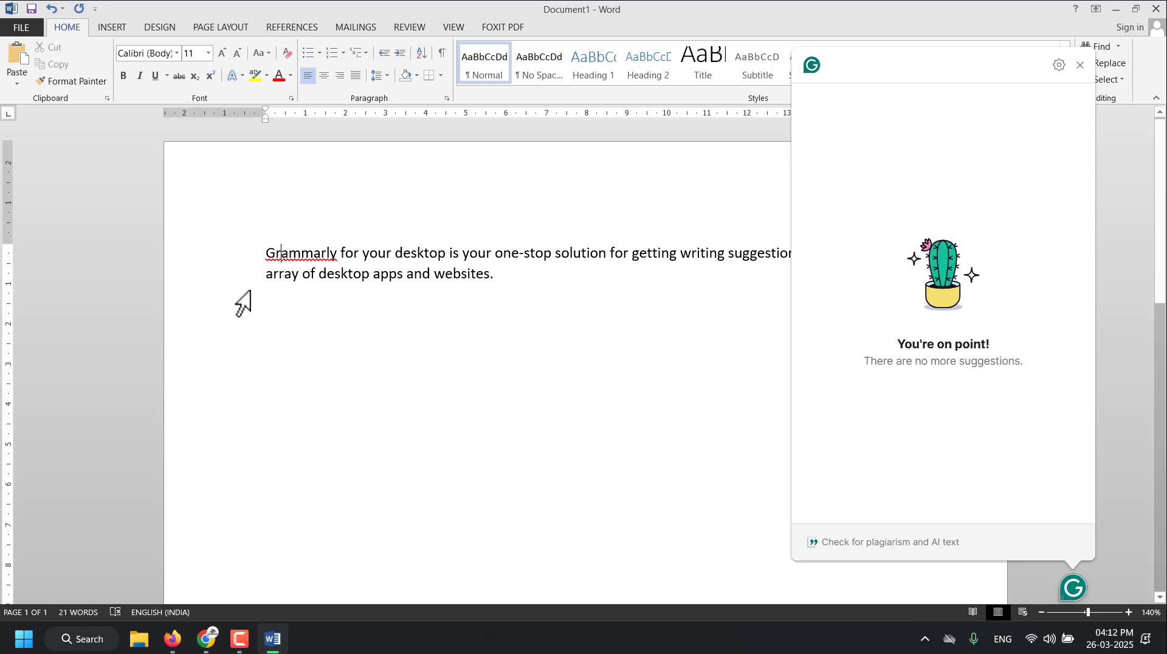
# - Check Word's spelling suggestions for the underlined word "Grammarly" without applying any
pyautogui.click(289, 313)
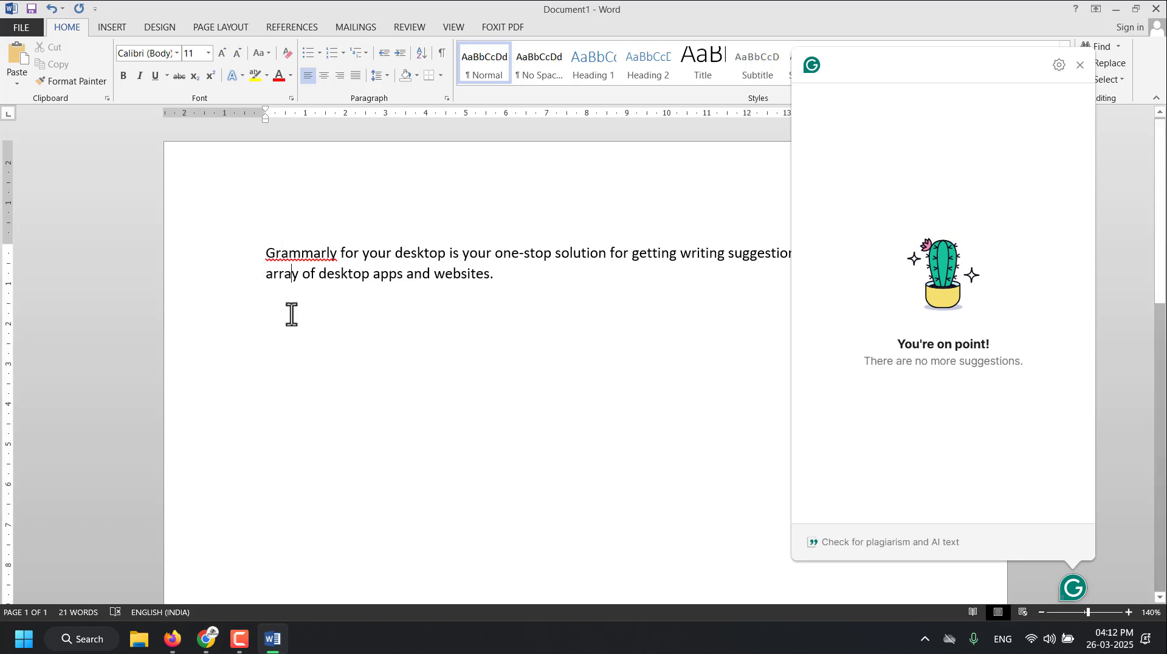
pyautogui.rightClick(300, 256)
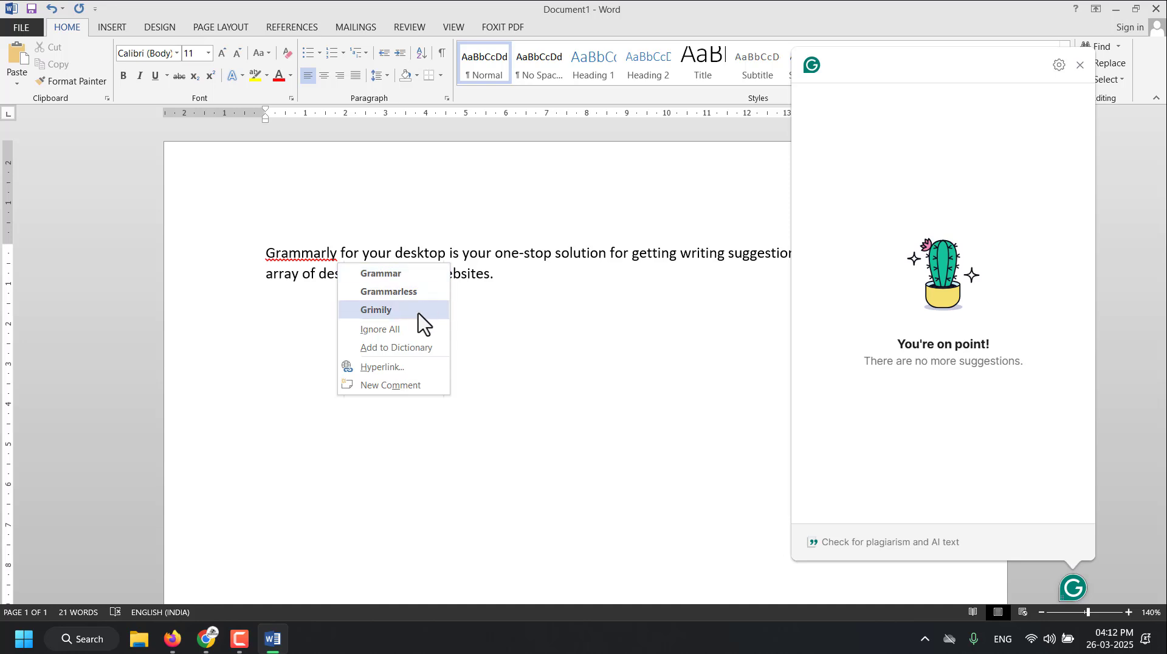
pyautogui.click(299, 268)
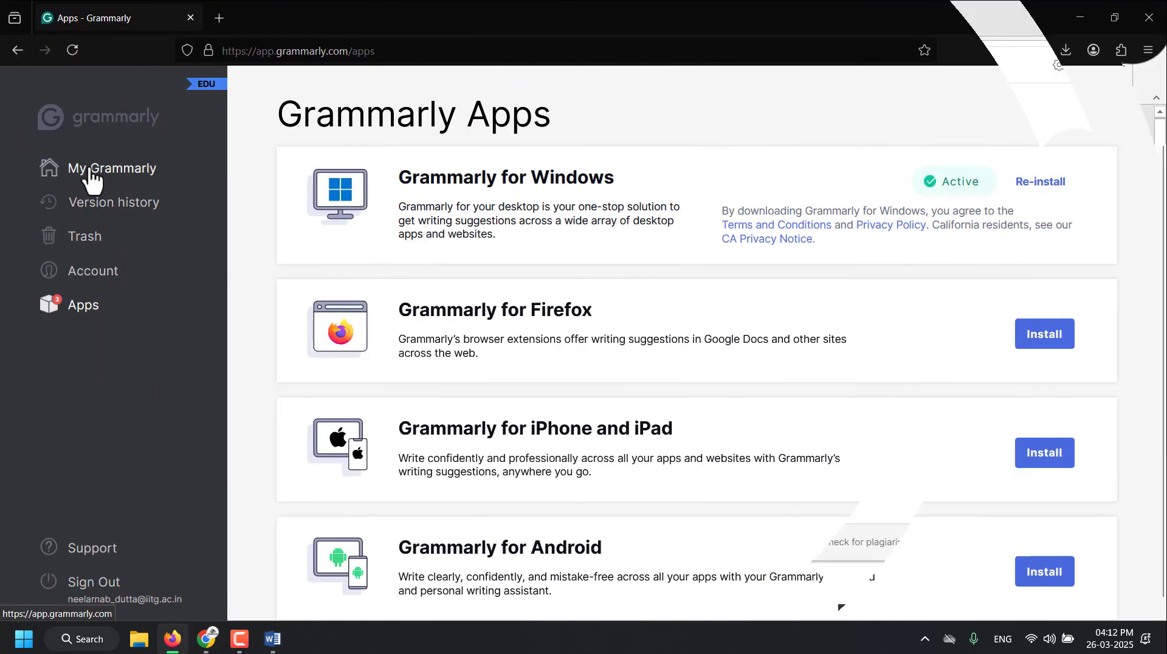
# - Create a new document in Grammarly's web editor and insert the copied Grammarly for Windows description
pyautogui.click(93, 173)
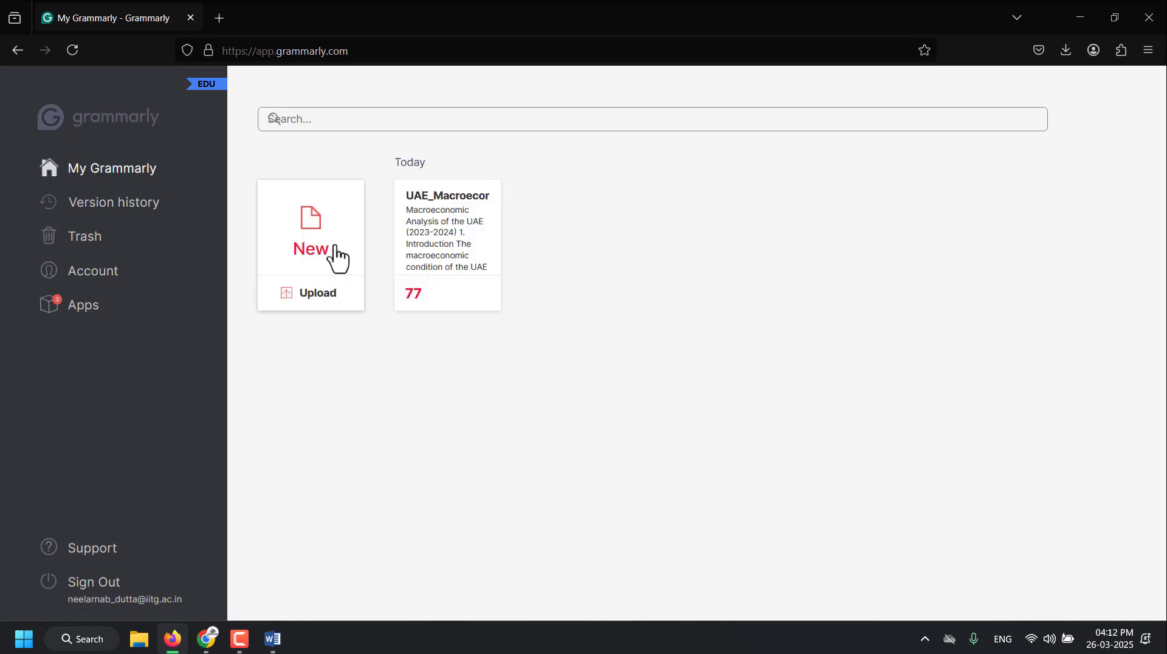
pyautogui.click(333, 255)
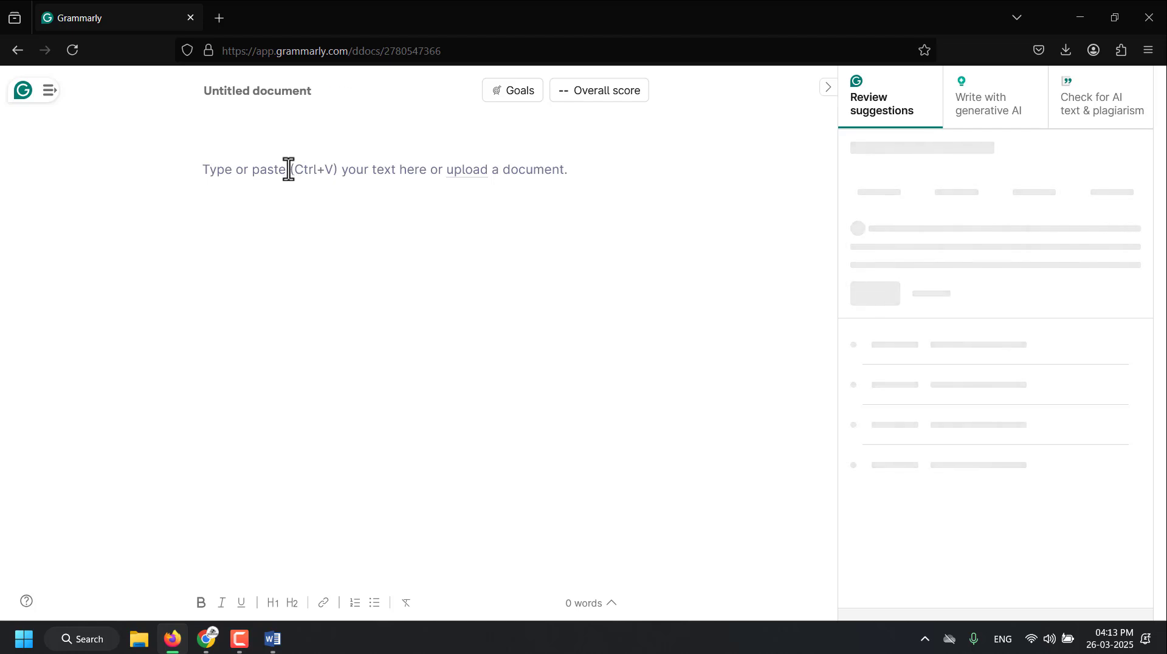
pyautogui.write('Grammarly for your desktop is your one-stop solution to get writing suggestions across a wide array of desktop apps and websites.')
pyautogui.click(279, 295)
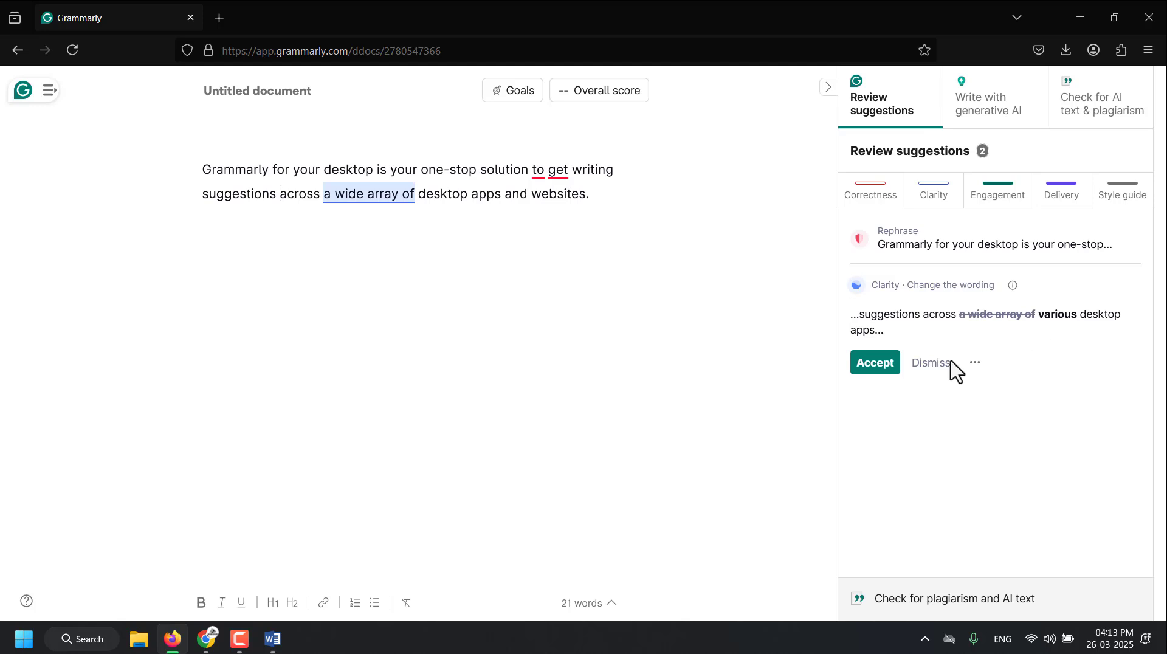
# - Accept the clarity suggestion replacing "a wide array of" with "various" and return to the document list
pyautogui.click(866, 372)
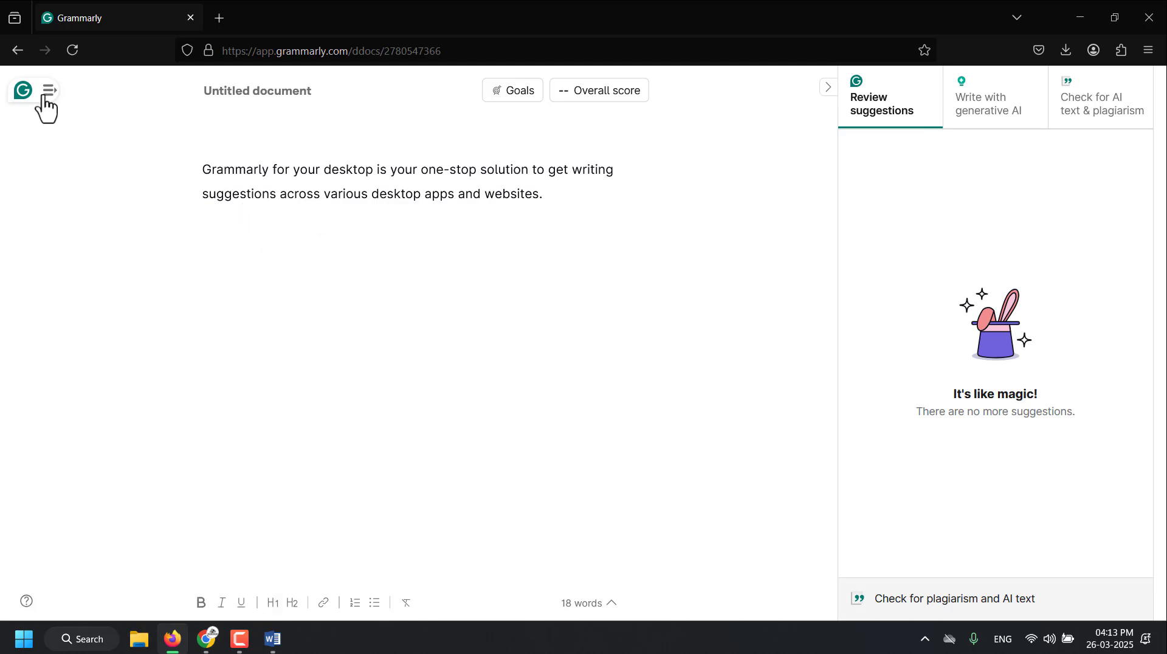
pyautogui.click(21, 100)
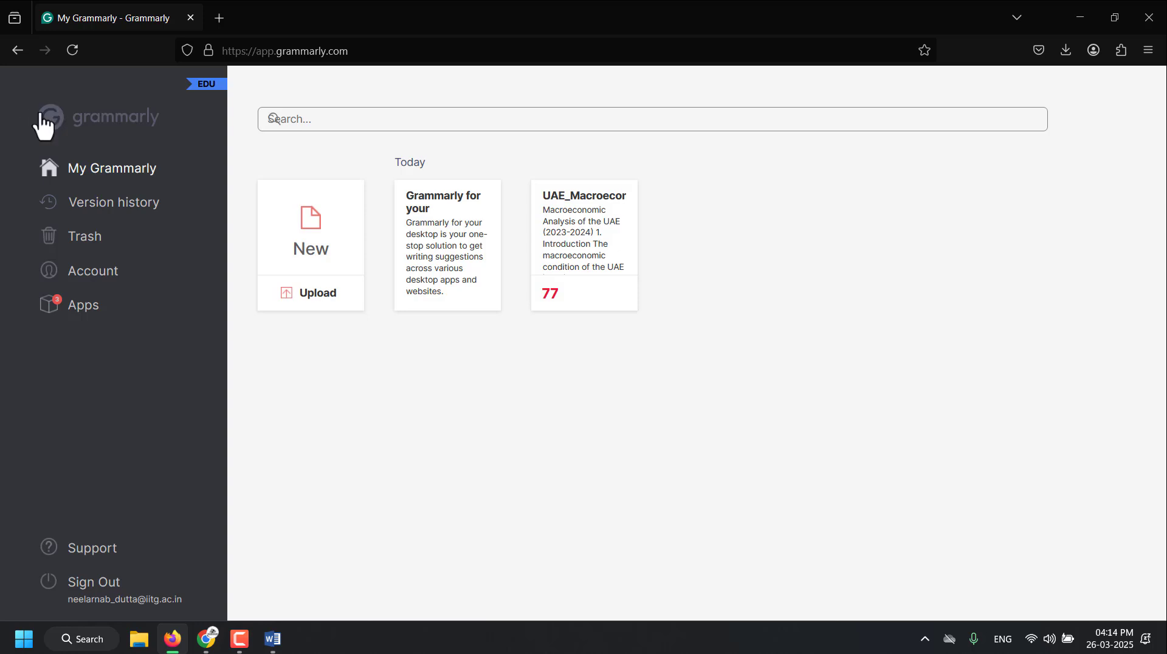
# - Review the Grammarly versions offered for Firefox, iPhone and iPad, and Android on the Apps page
pyautogui.click(132, 310)
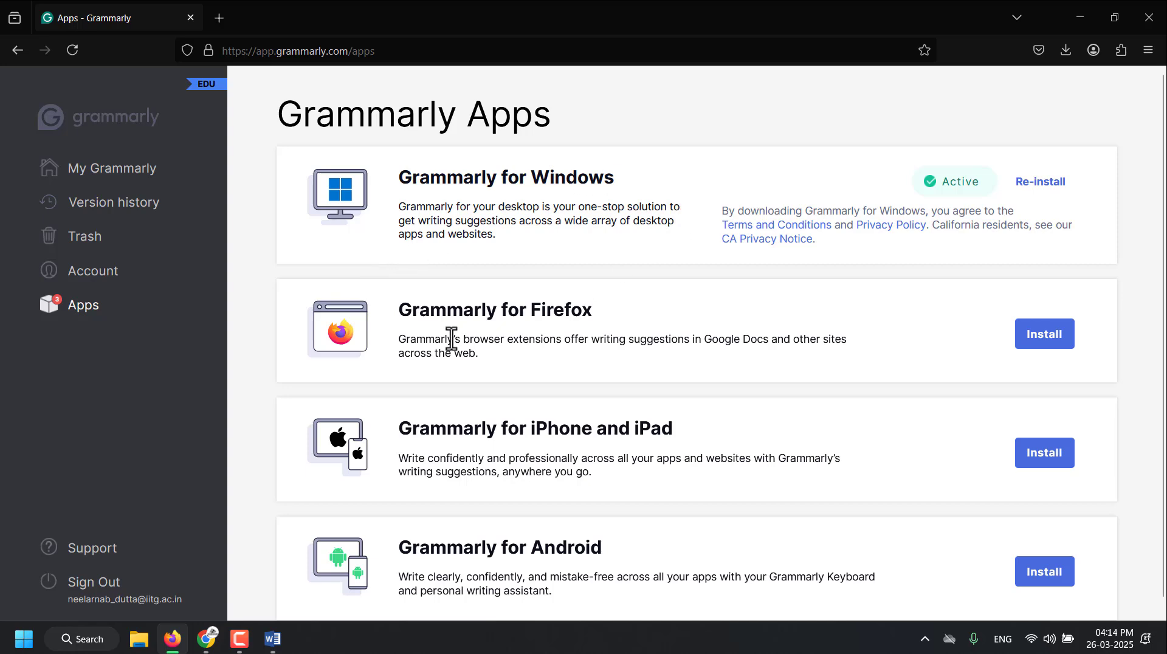
pyautogui.moveTo(463, 304); pyautogui.dragTo(593, 310)
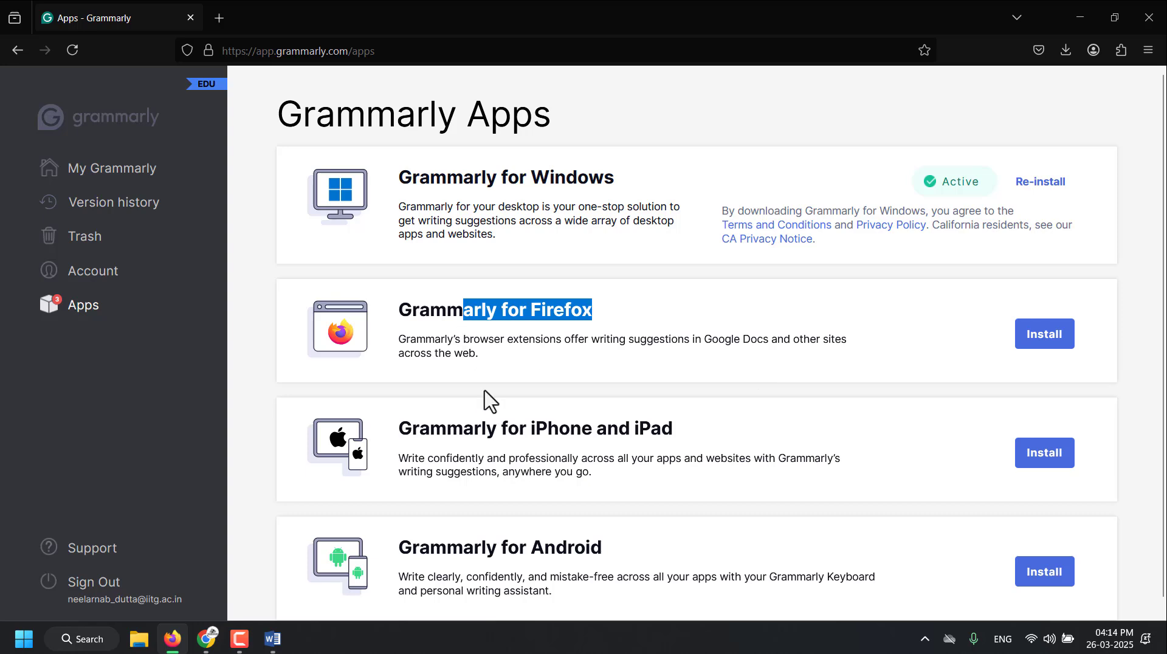
pyautogui.press('F9')
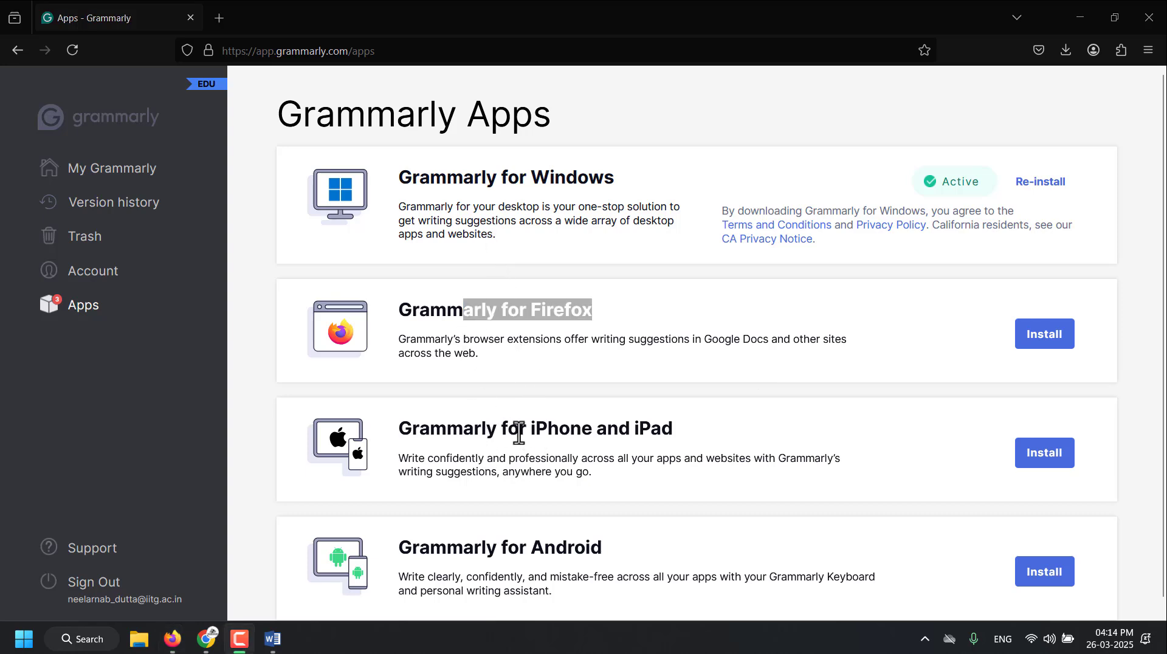
pyautogui.moveTo(536, 428); pyautogui.dragTo(719, 428)
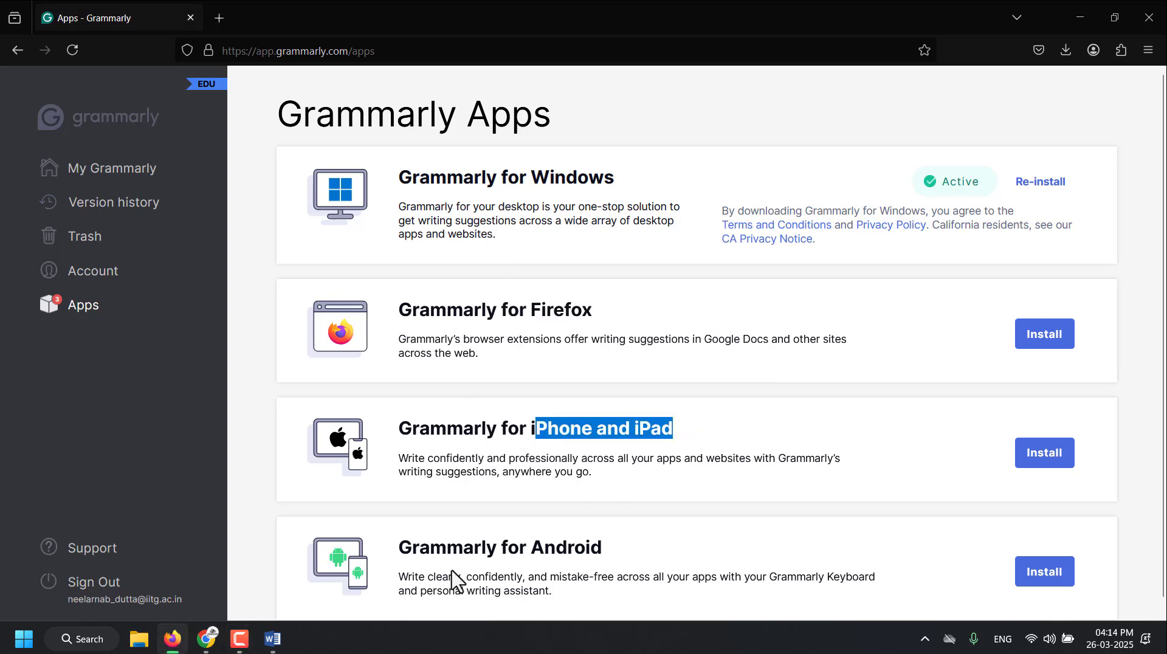
pyautogui.moveTo(430, 546); pyautogui.dragTo(625, 554)
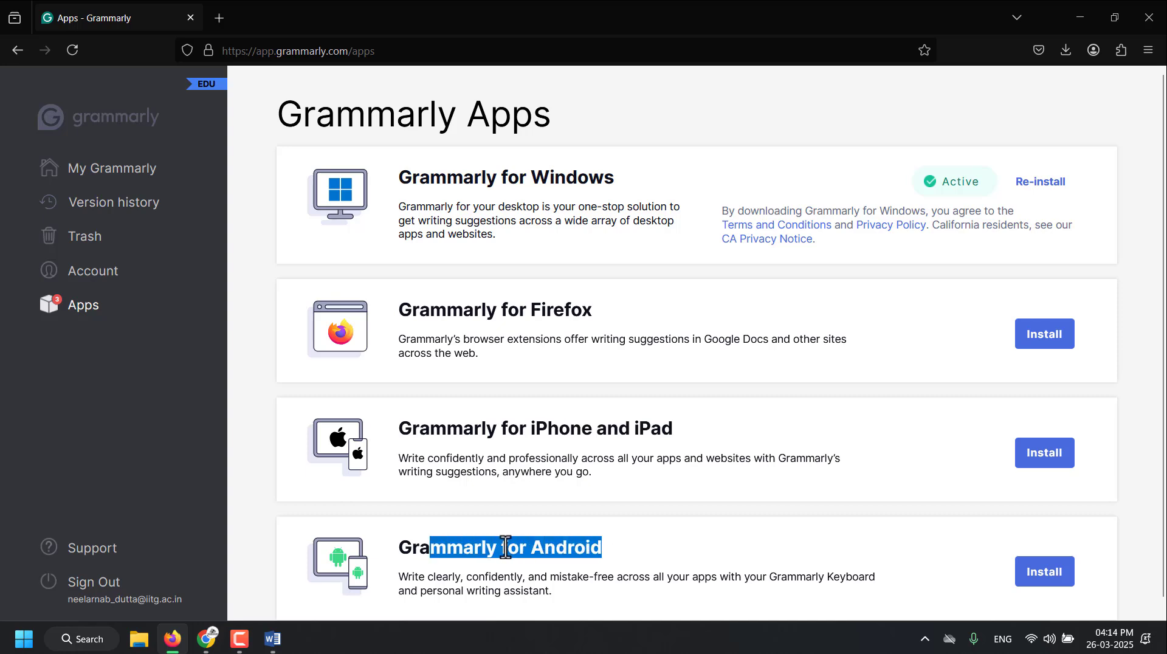
pyautogui.scroll(-1, 505, 549)
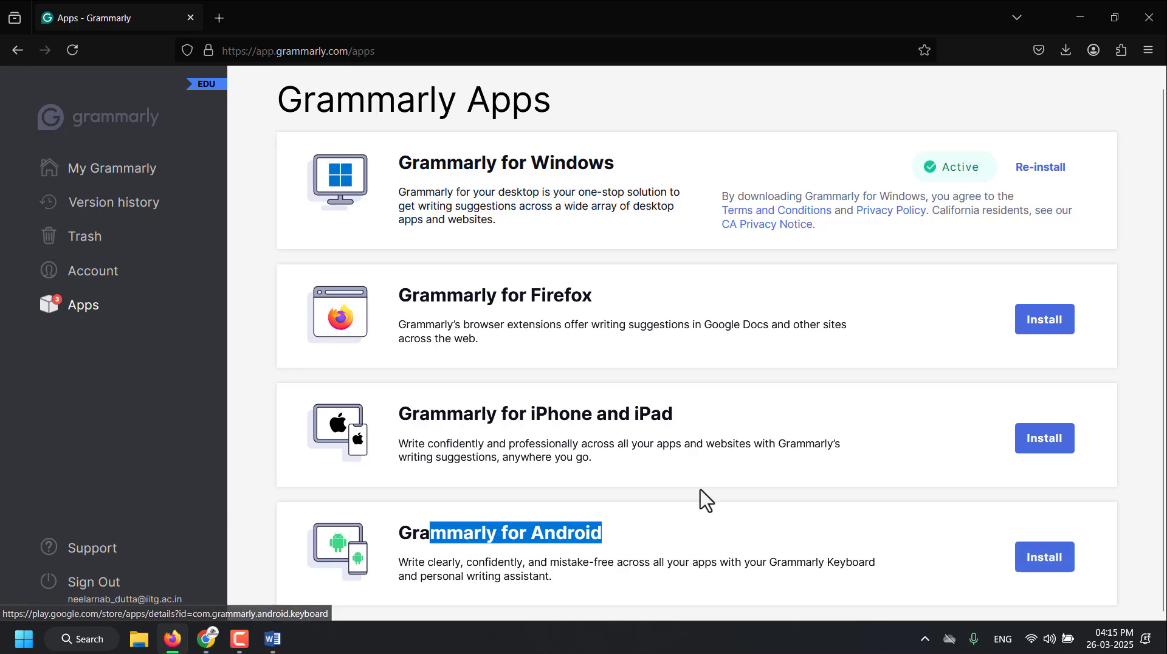
pyautogui.scroll(1, 729, 395)
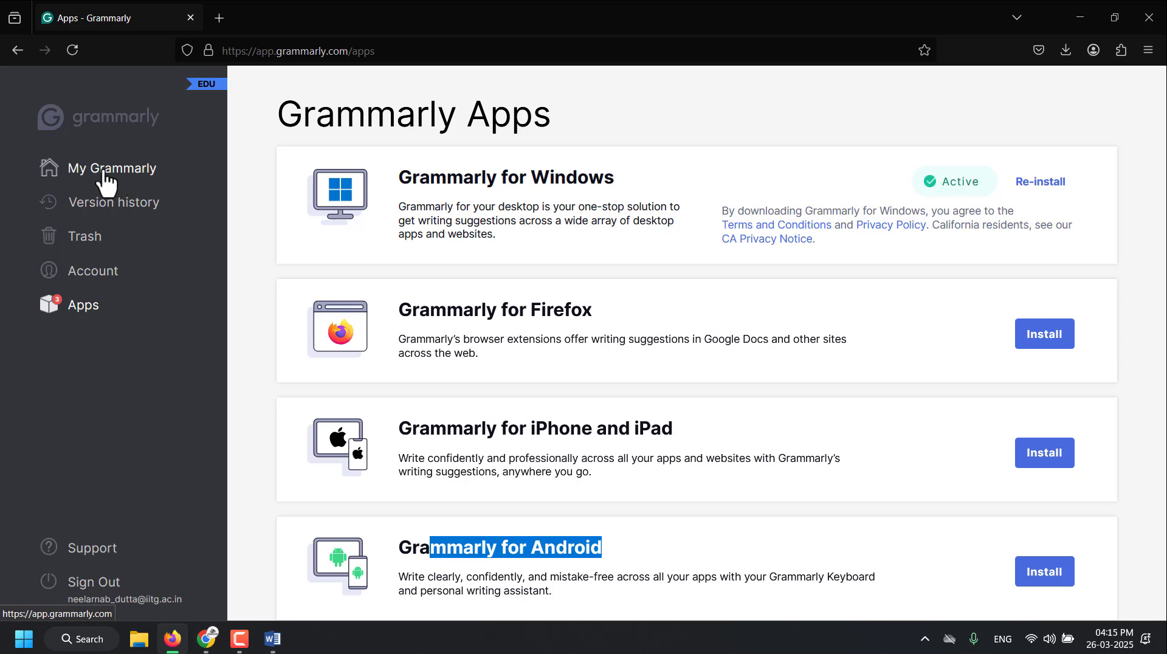
# - Open the writing goals of the UAE_Macroeconomic_Report21_Final document and choose the General domain
pyautogui.click(104, 175)
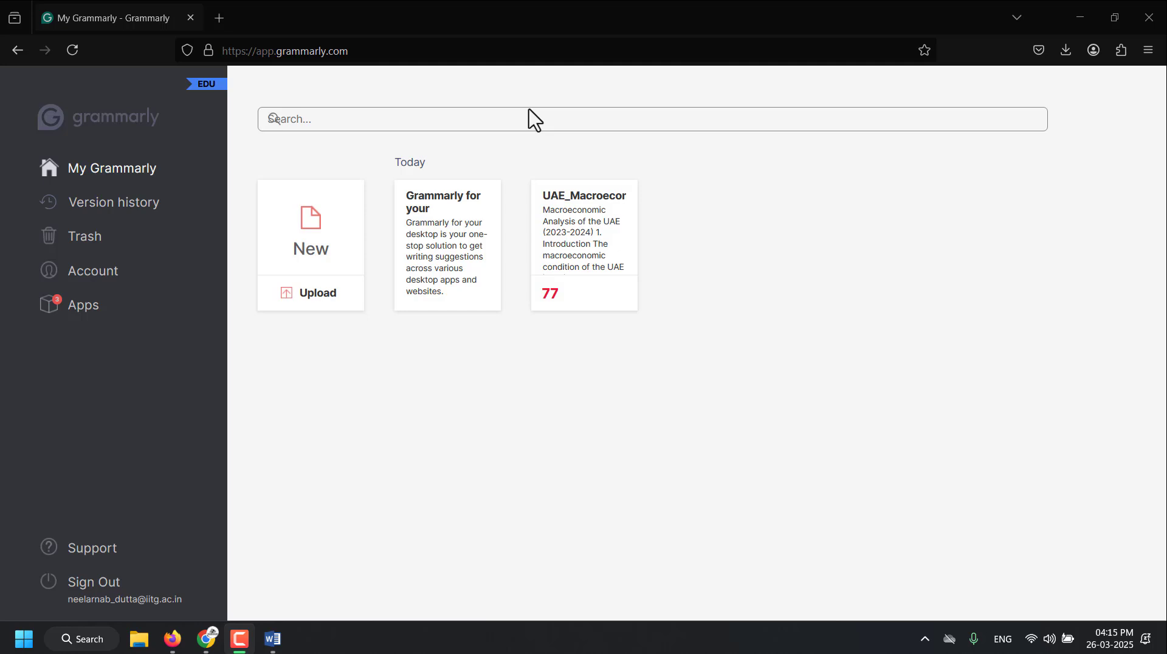
pyautogui.click(608, 238)
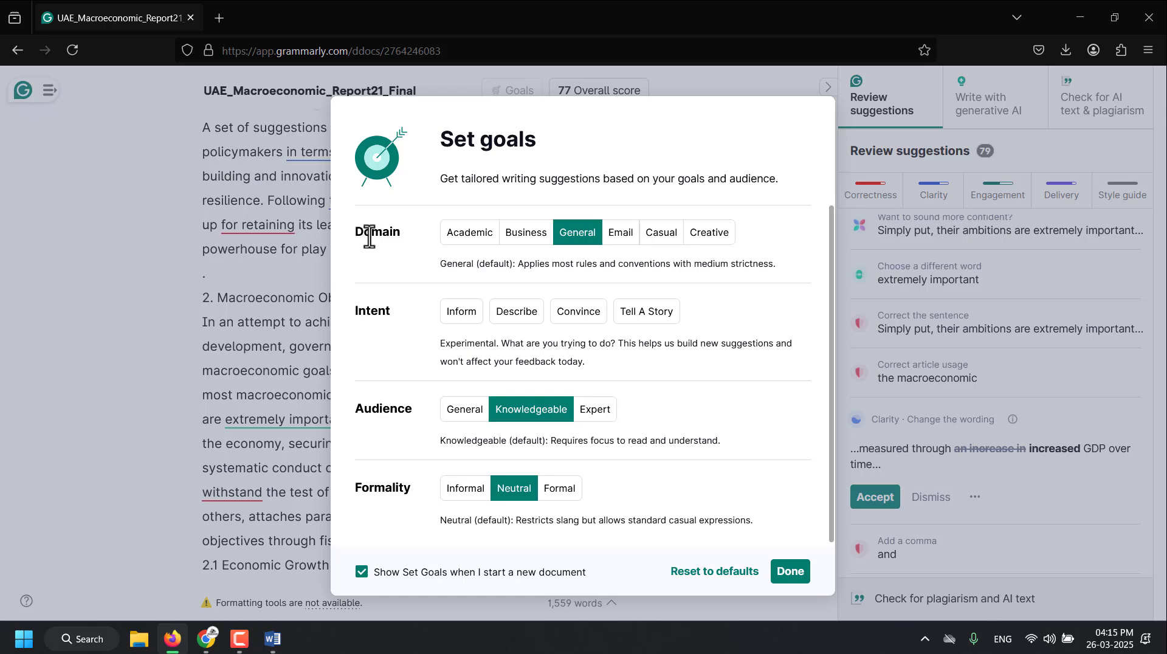
pyautogui.moveTo(371, 232); pyautogui.dragTo(460, 237)
pyautogui.click(578, 255)
pyautogui.doubleClick(568, 231)
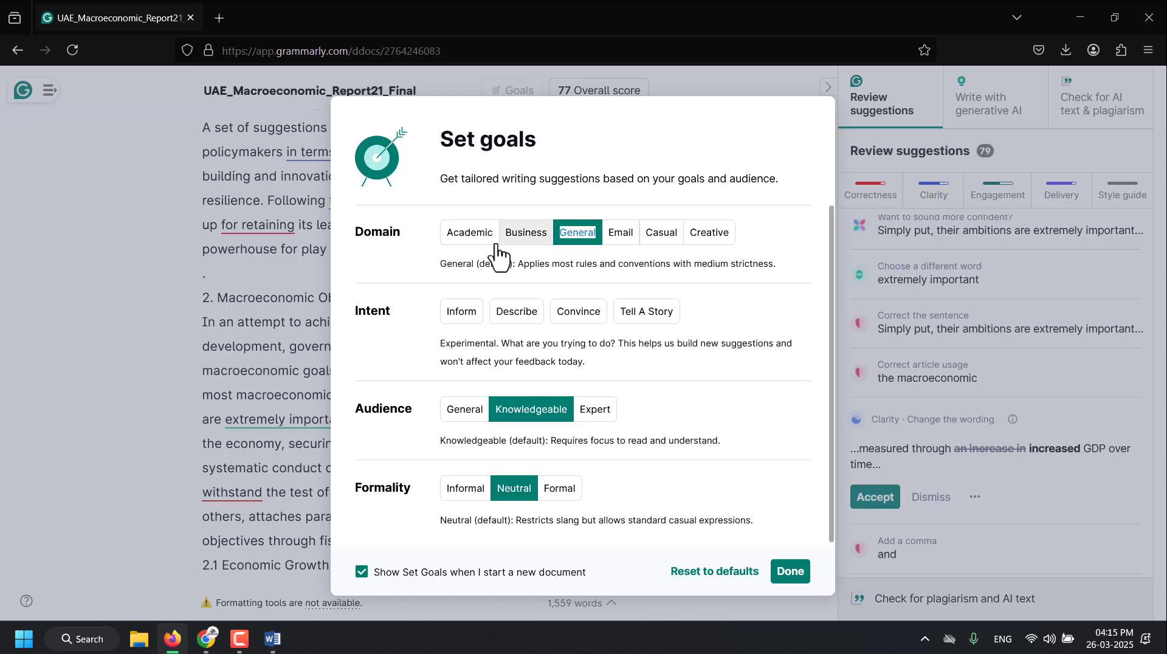
pyautogui.click(362, 316)
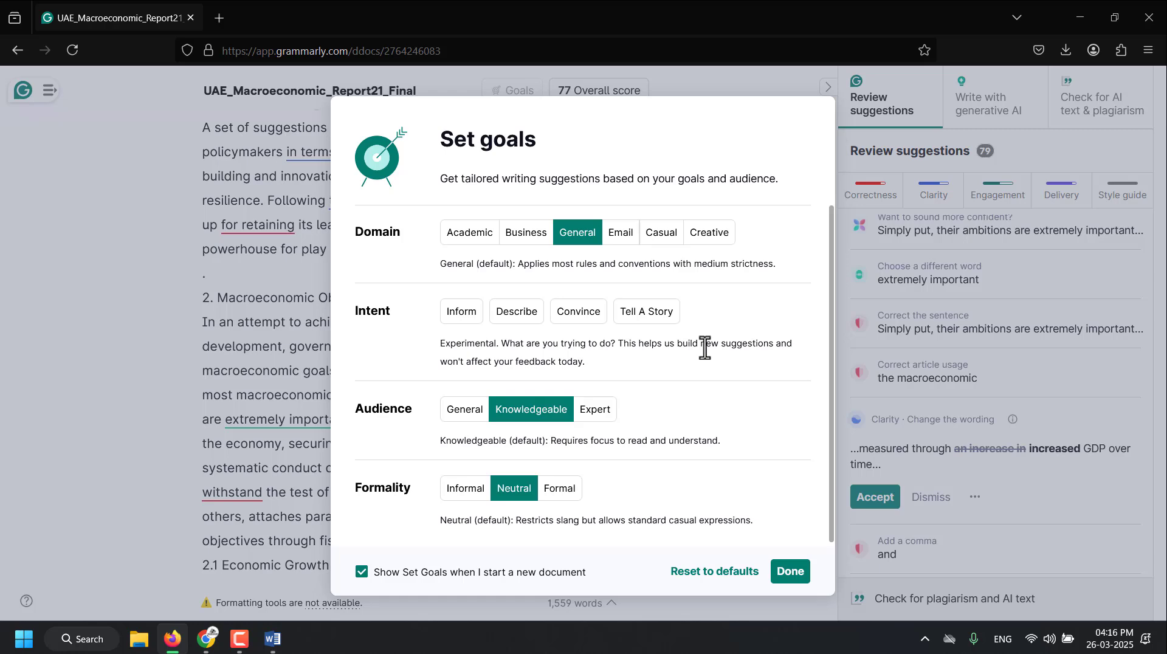
pyautogui.click(469, 317)
pyautogui.click(522, 314)
pyautogui.click(575, 316)
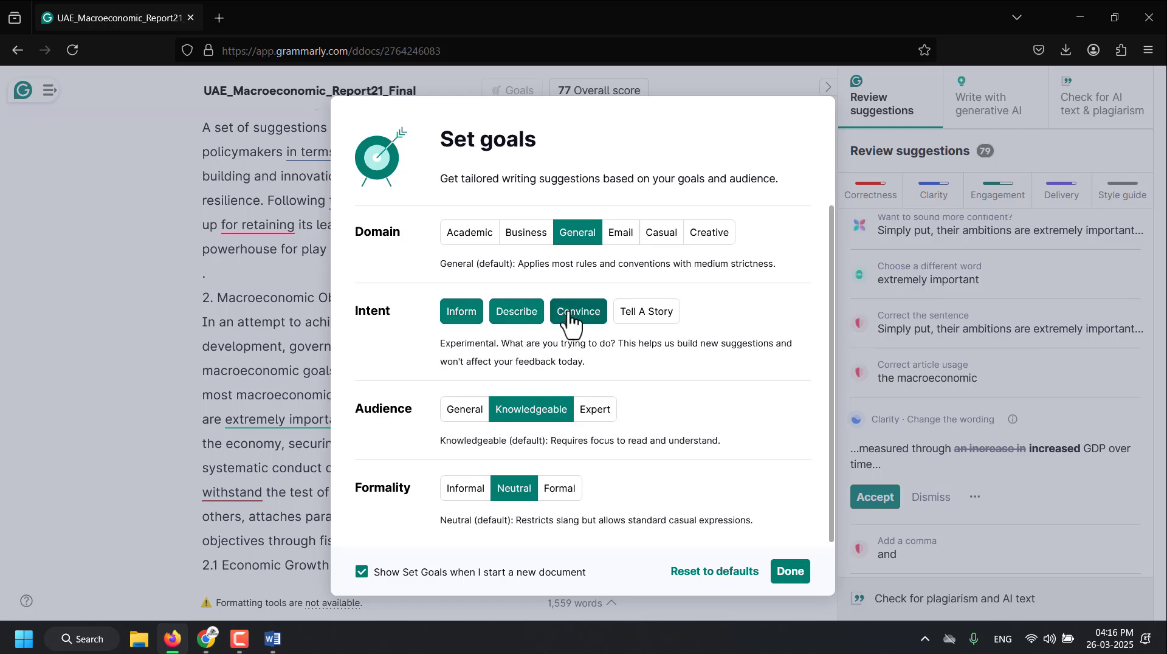
pyautogui.click(522, 315)
pyautogui.click(463, 313)
pyautogui.click(578, 313)
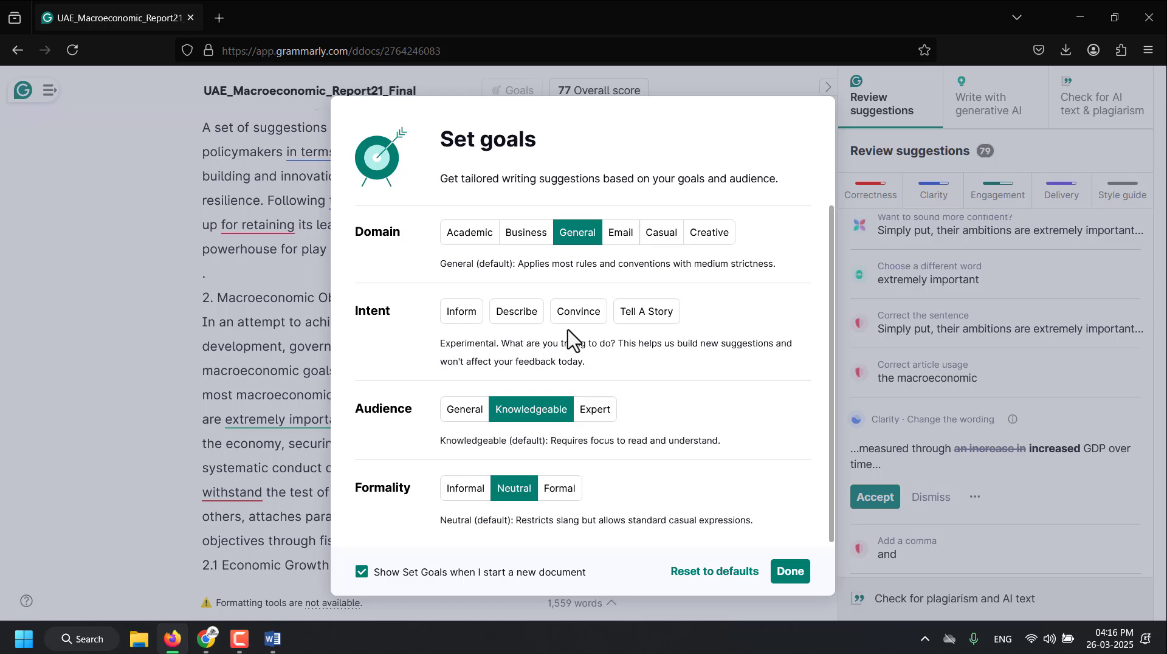
# - Set the document's intent to Inform and its audience to Expert
pyautogui.click(446, 316)
pyautogui.moveTo(357, 408); pyautogui.dragTo(510, 428)
pyautogui.click(466, 416)
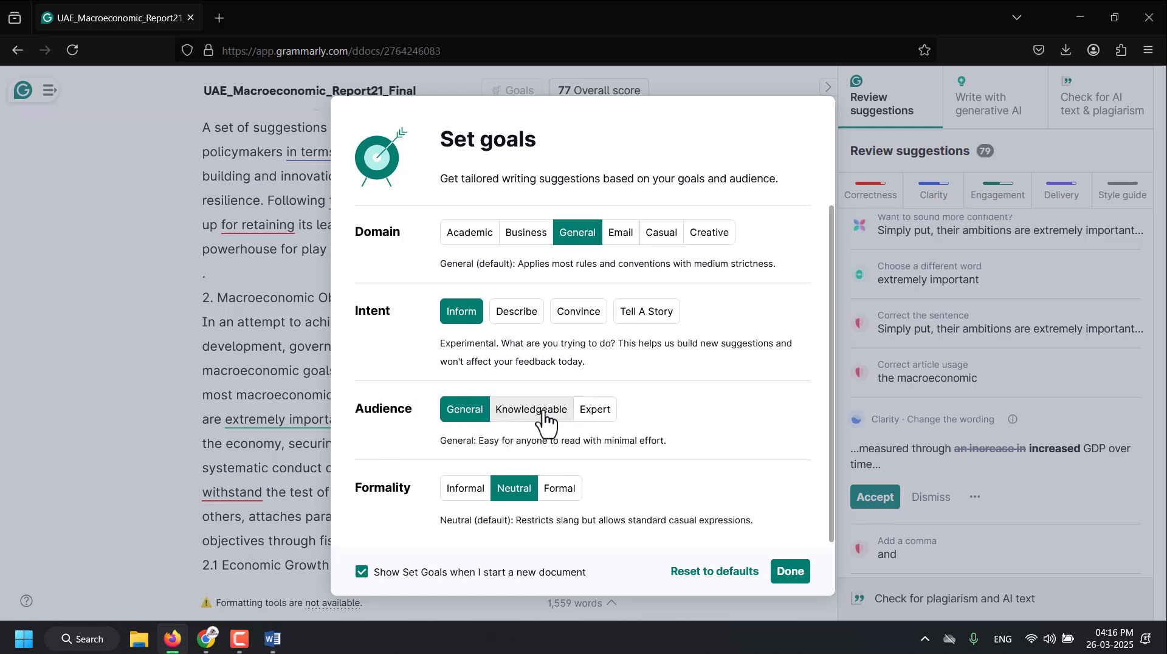
pyautogui.click(542, 413)
pyautogui.click(595, 411)
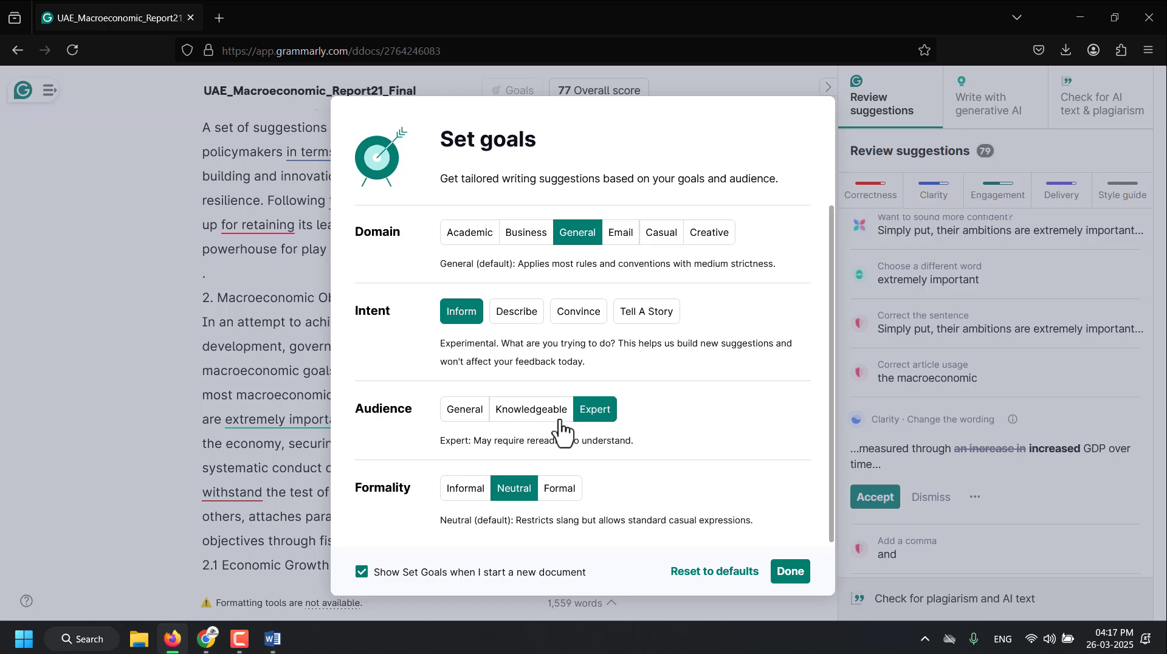
# - Set the audience to Knowledgeable and the formality to Neutral, trying Informal and Formal first, and apply the document goals
pyautogui.click(521, 418)
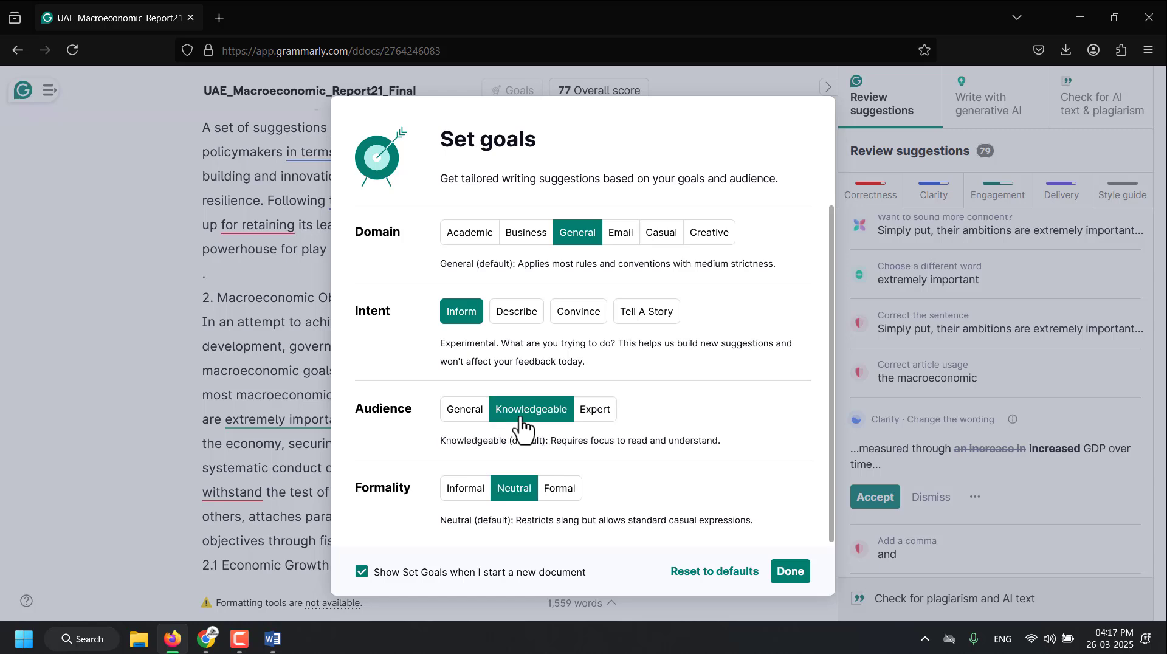
pyautogui.click(461, 494)
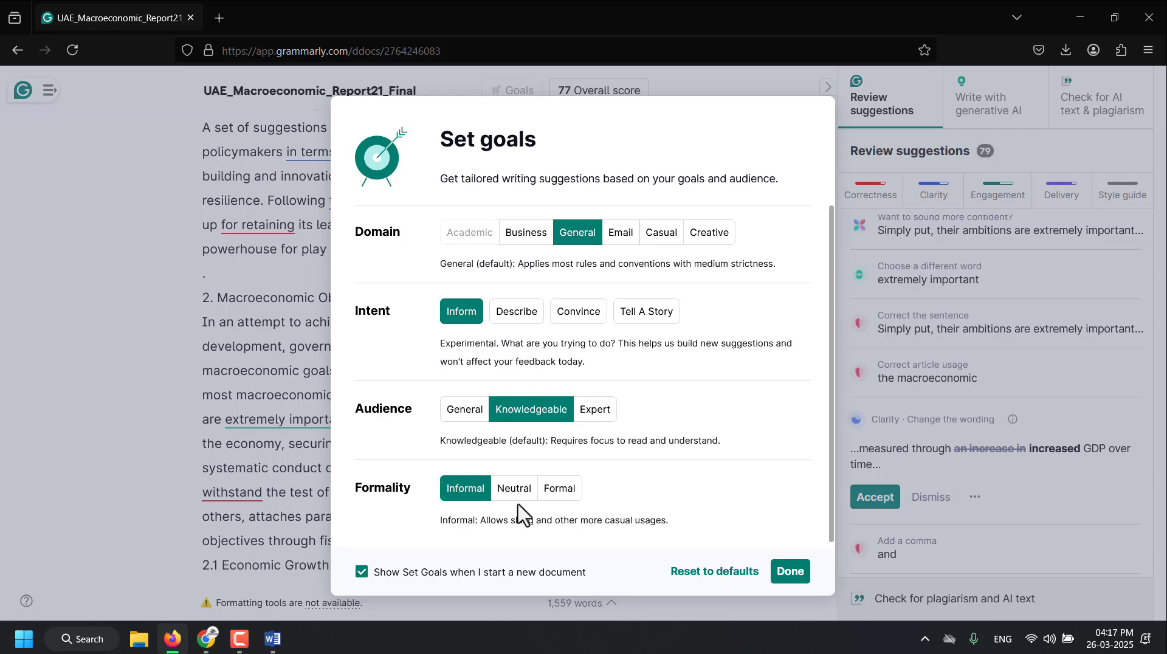
pyautogui.click(516, 489)
pyautogui.click(561, 491)
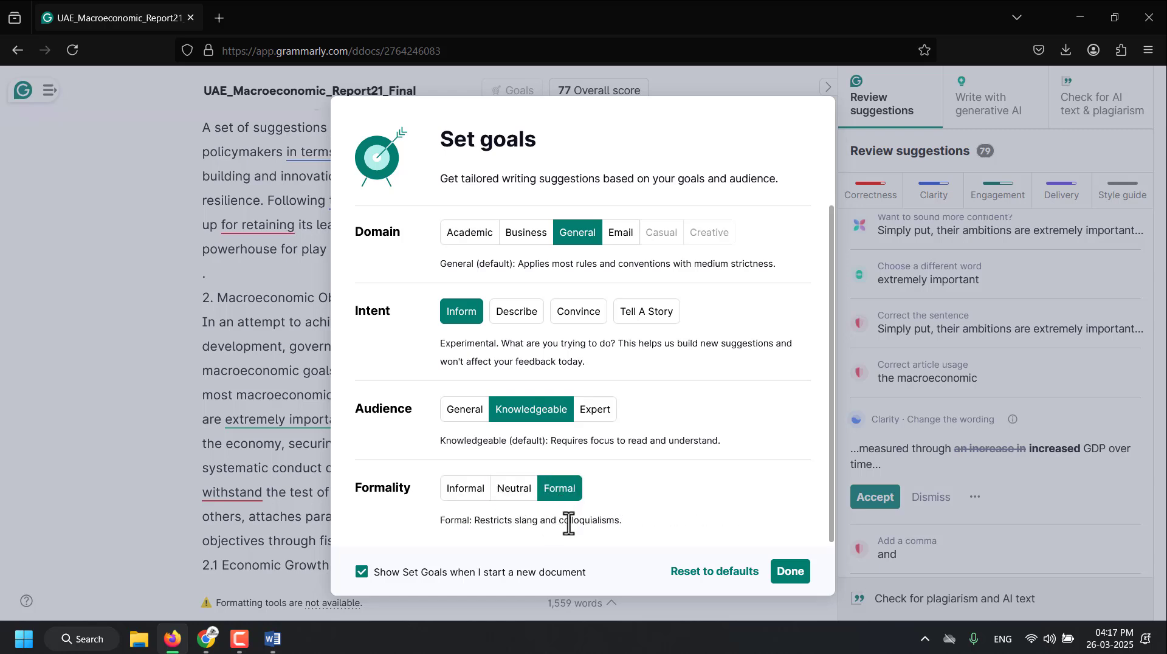
pyautogui.click(508, 490)
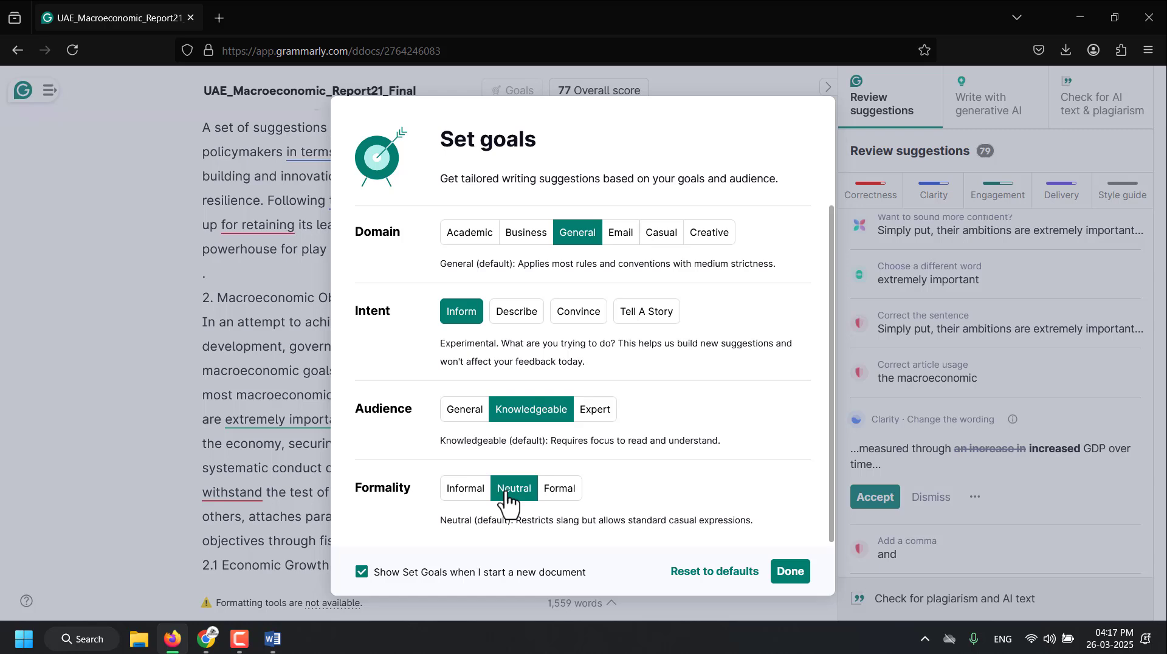
pyautogui.click(790, 571)
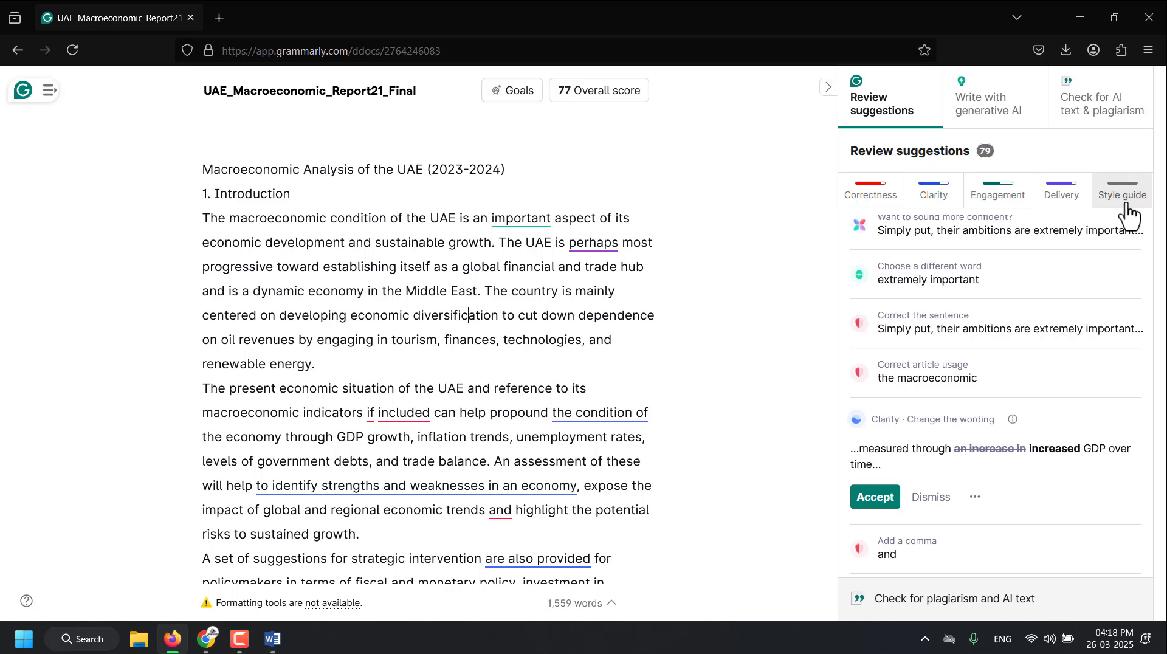
# - Look through the report's suggestions and accept all three grammar corrections that add missing commas
pyautogui.scroll(-10, 1047, 358)
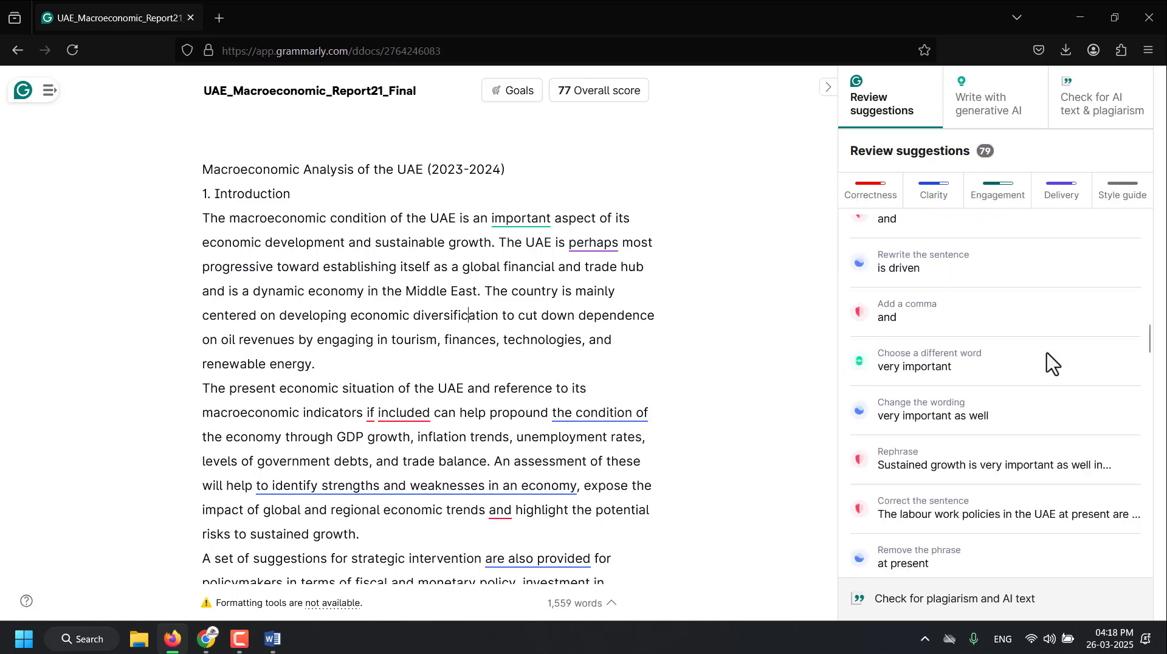
pyautogui.scroll(-10, 1045, 365)
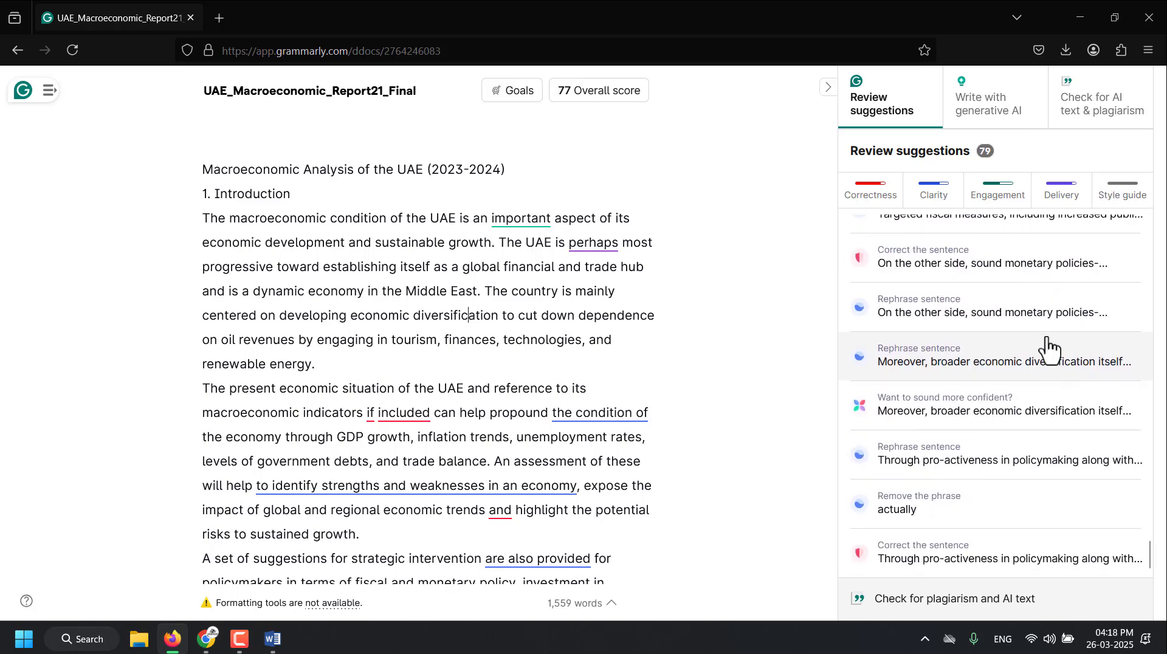
pyautogui.scroll(20, 1009, 523)
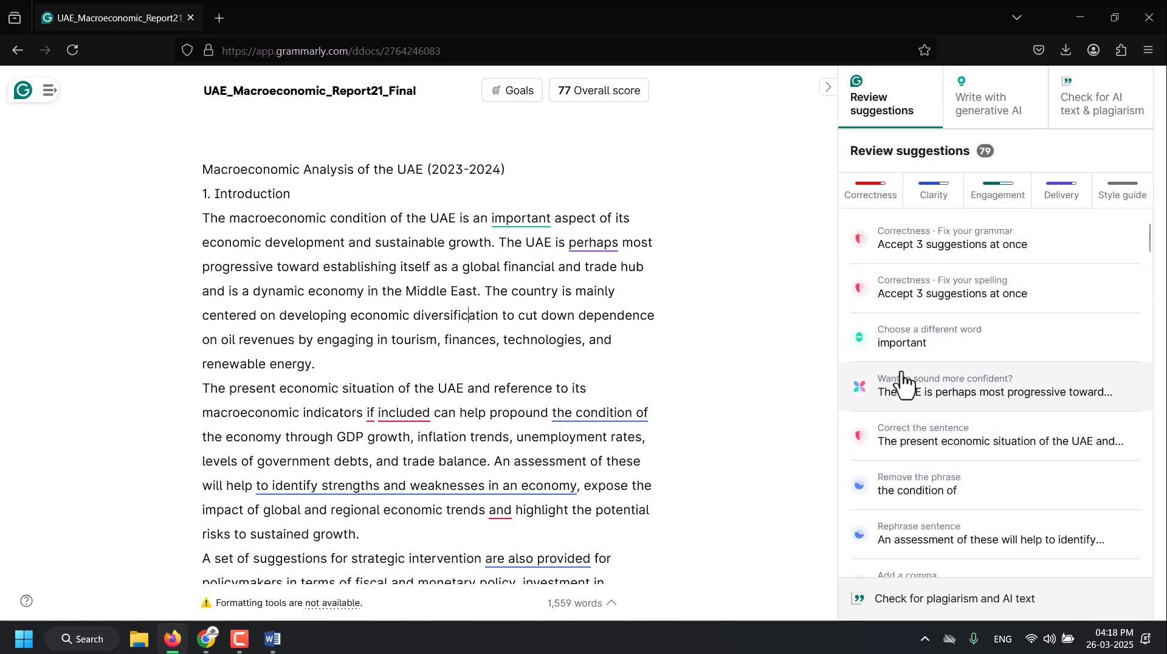
pyautogui.click(941, 249)
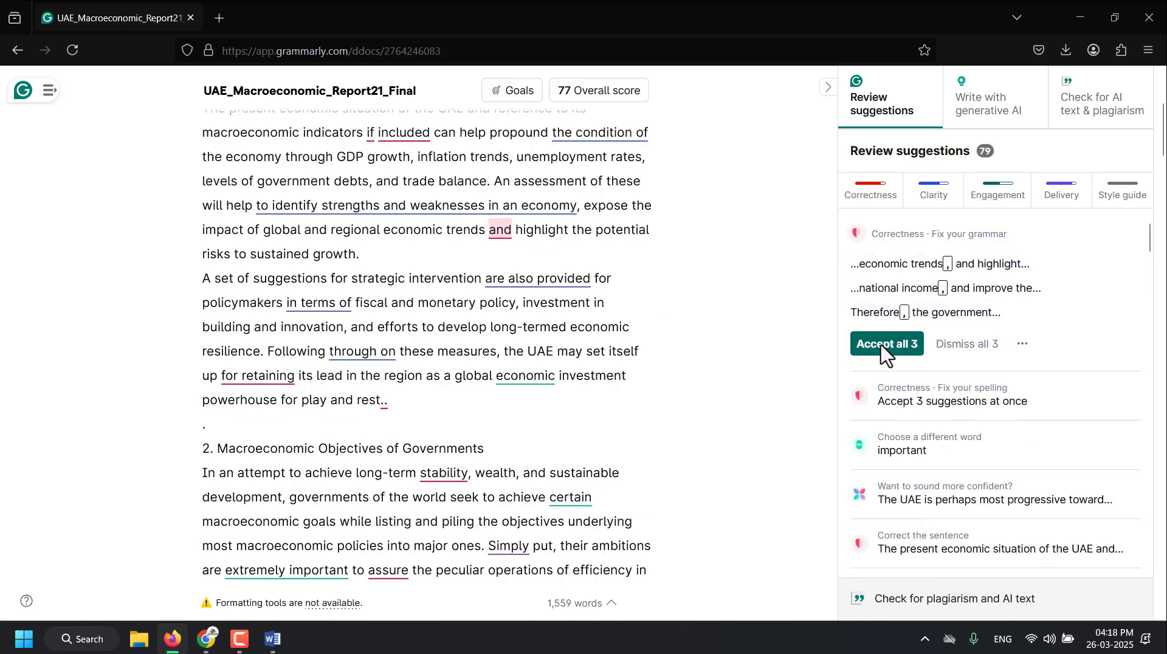
pyautogui.click(885, 346)
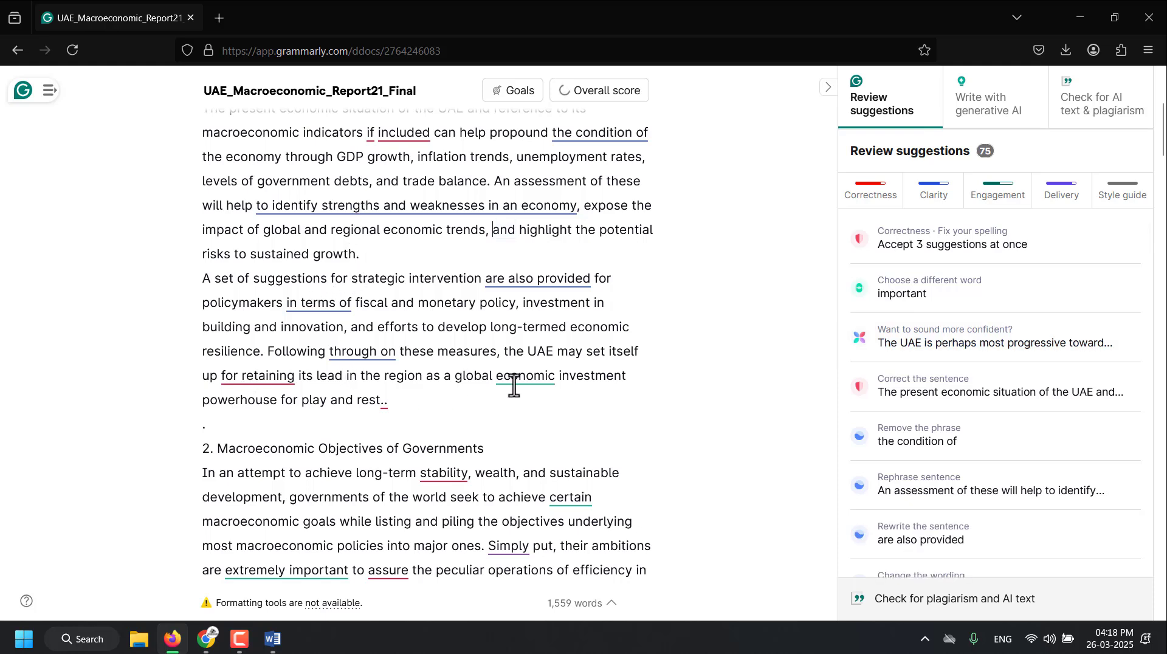
# - Accept all three spelling corrections: "long-term", "Through its" and "also result"
pyautogui.scroll(5, 514, 361)
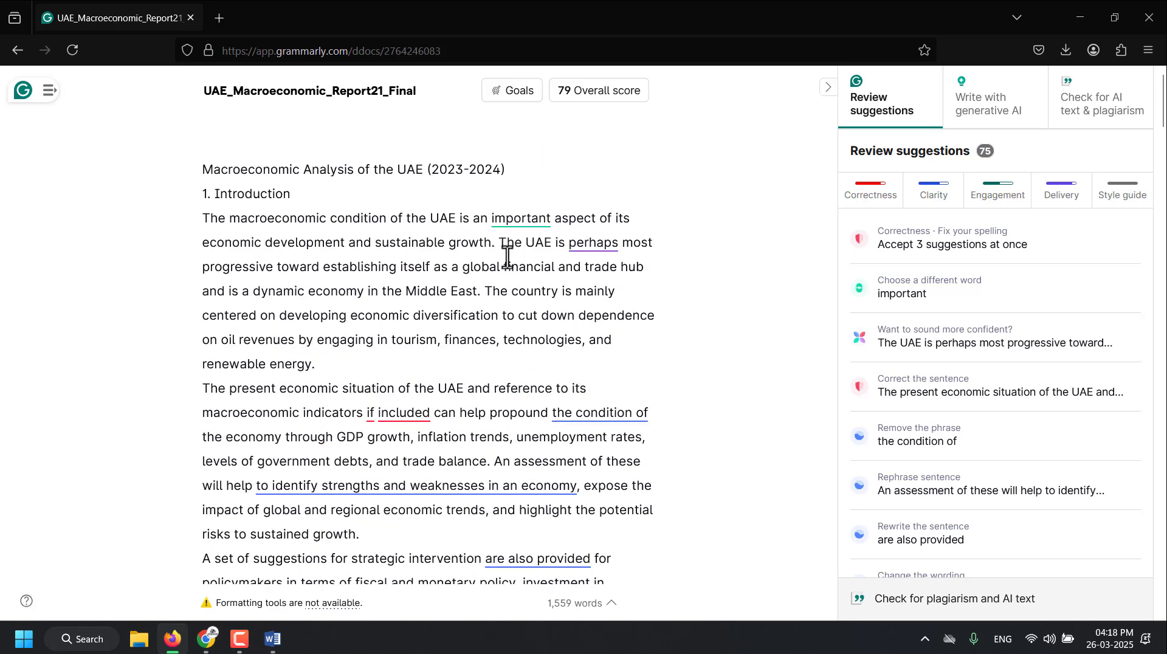
pyautogui.click(925, 249)
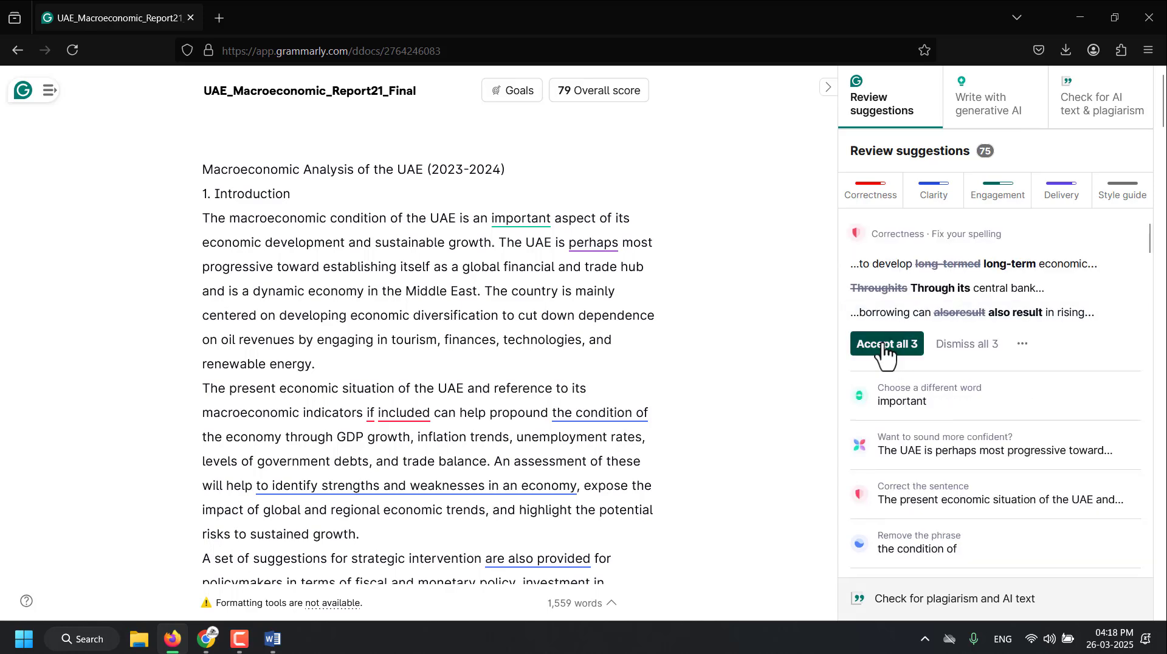
pyautogui.click(884, 346)
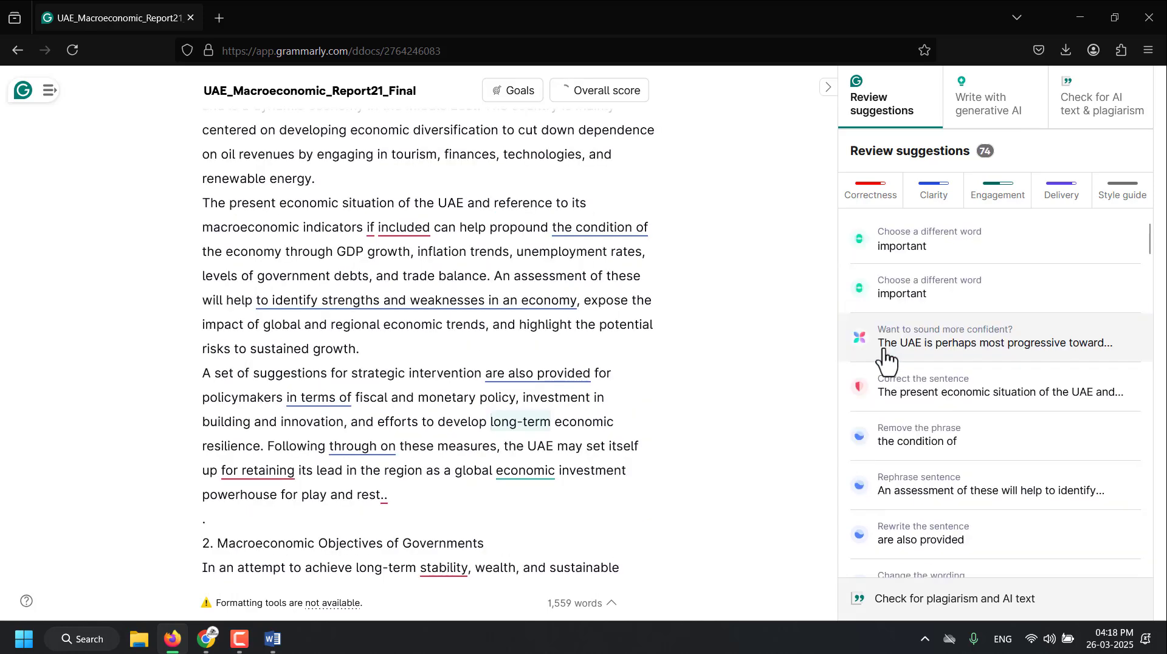
# - Accept the confident rephrasing "The UAE is most progressive" and remove the phrase "the condition of" from the introduction
pyautogui.click(857, 343)
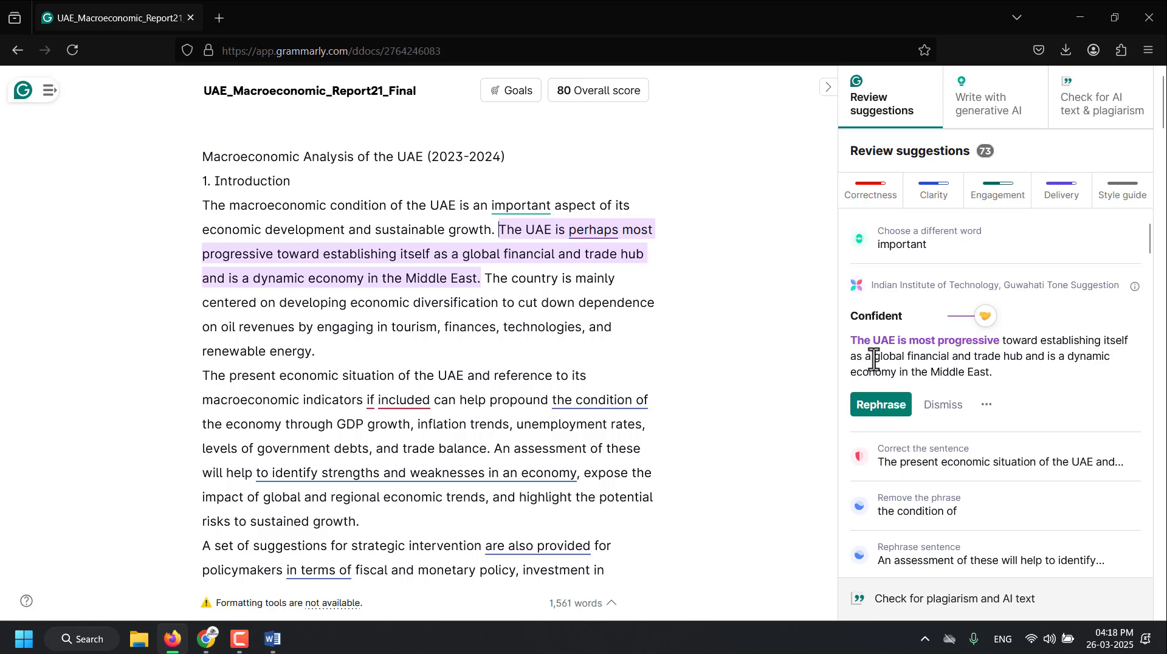
pyautogui.click(877, 407)
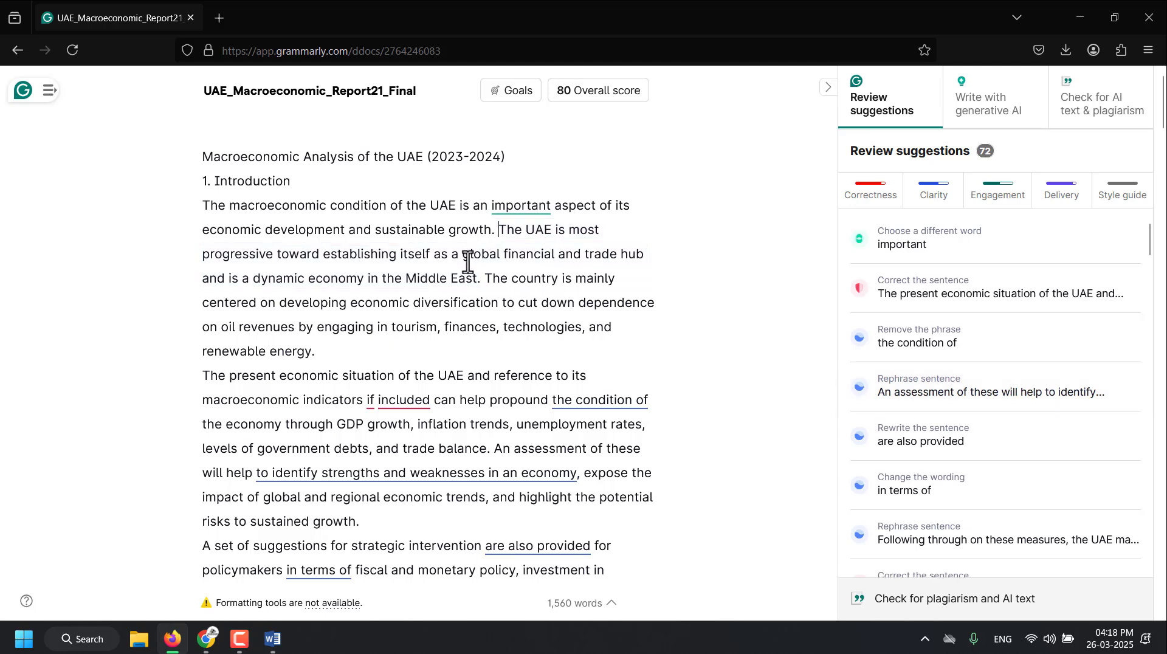
pyautogui.click(933, 359)
pyautogui.click(880, 398)
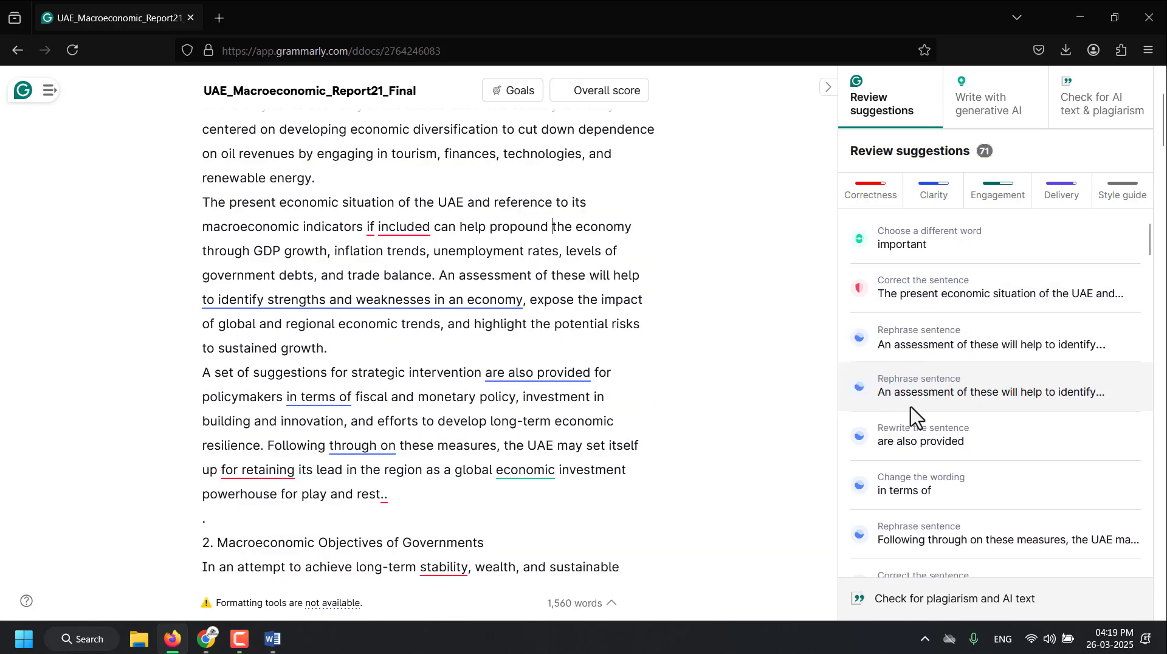
# - Examine and accept the clarity rewrite that starts the sentence with "If included, the present economic situation of the UAE"
pyautogui.click(922, 399)
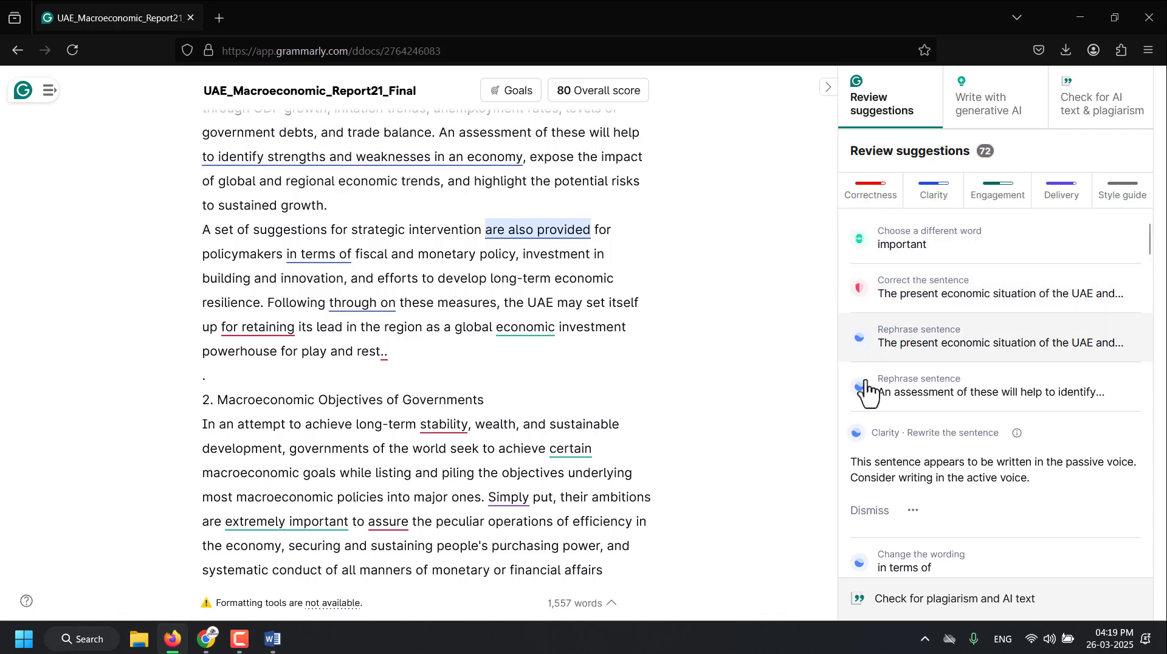
pyautogui.click(860, 344)
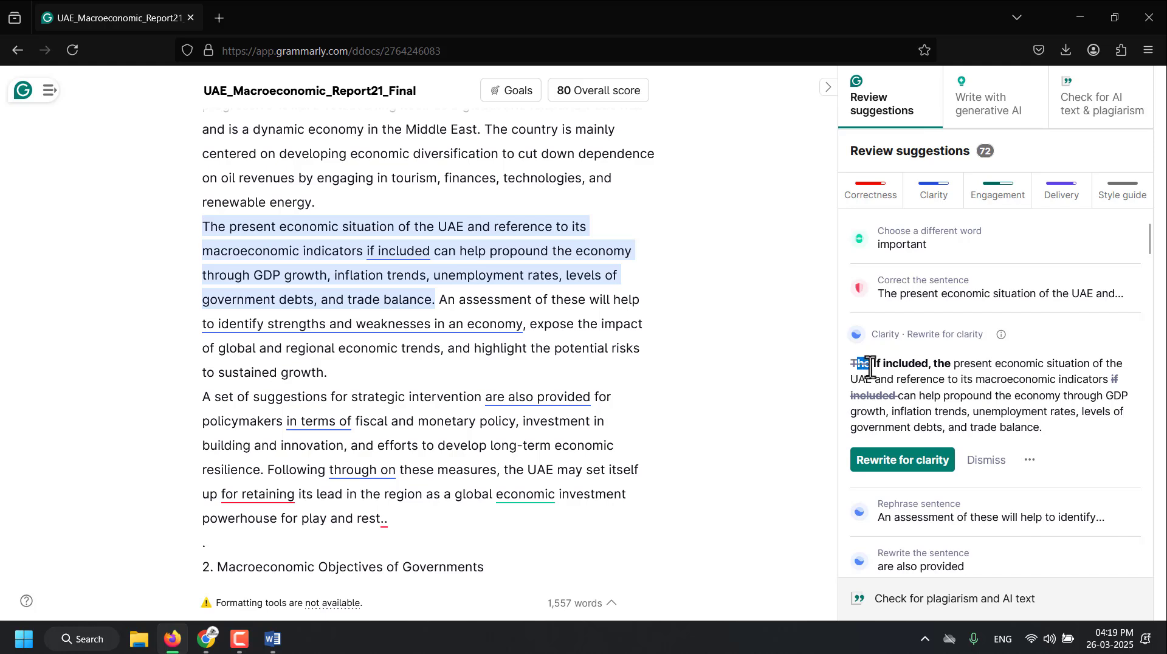
pyautogui.moveTo(866, 395); pyautogui.dragTo(887, 399)
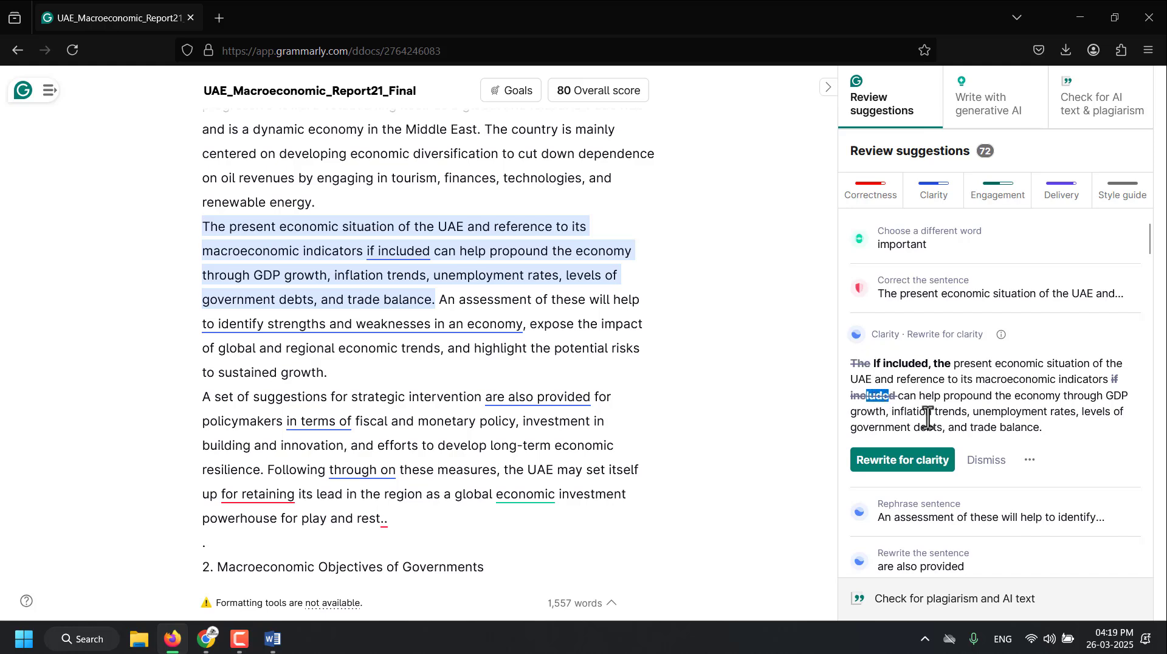
pyautogui.doubleClick(1114, 380)
pyautogui.click(1060, 381)
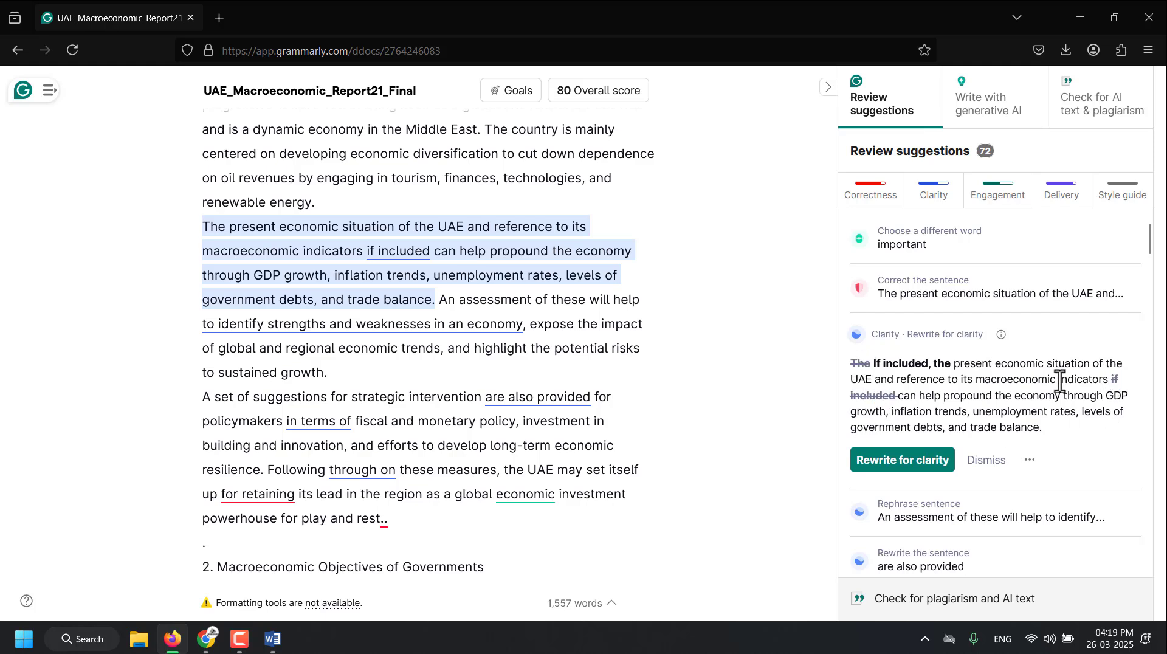
pyautogui.click(914, 465)
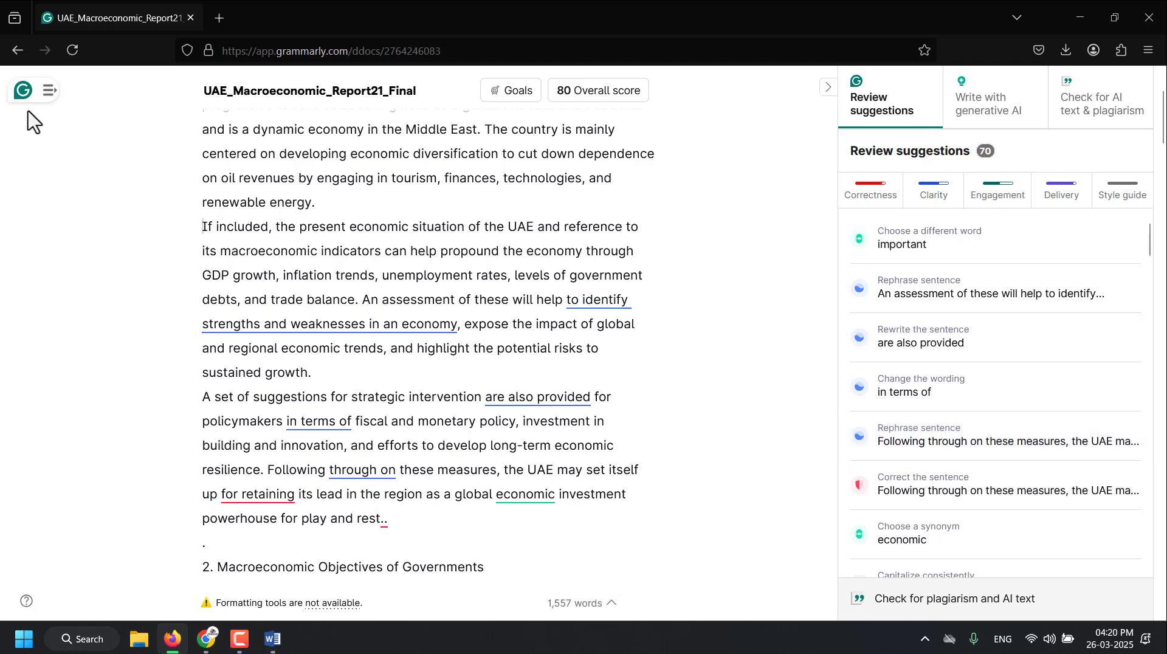
# - Return to the document list and create a new blank document
pyautogui.click(23, 94)
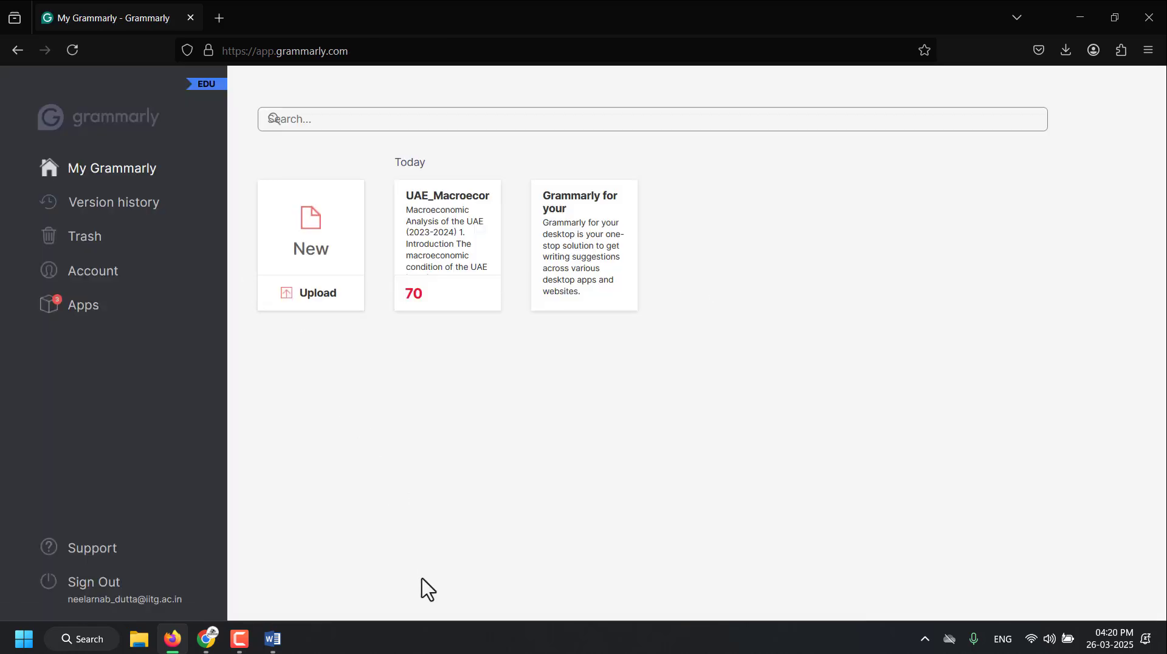
pyautogui.moveTo(417, 320)
pyautogui.click(308, 239)
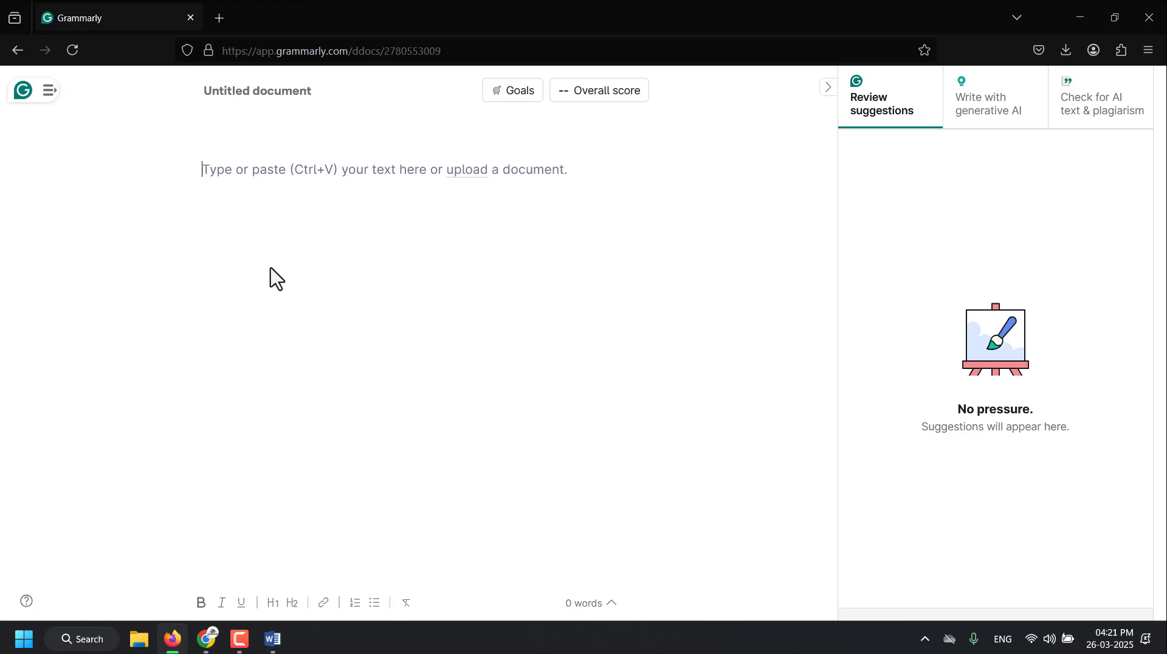
# - Search for deepseek in a new browser tab and open the DeepSeek chat from its website
pyautogui.click(217, 22)
pyautogui.write('dee')
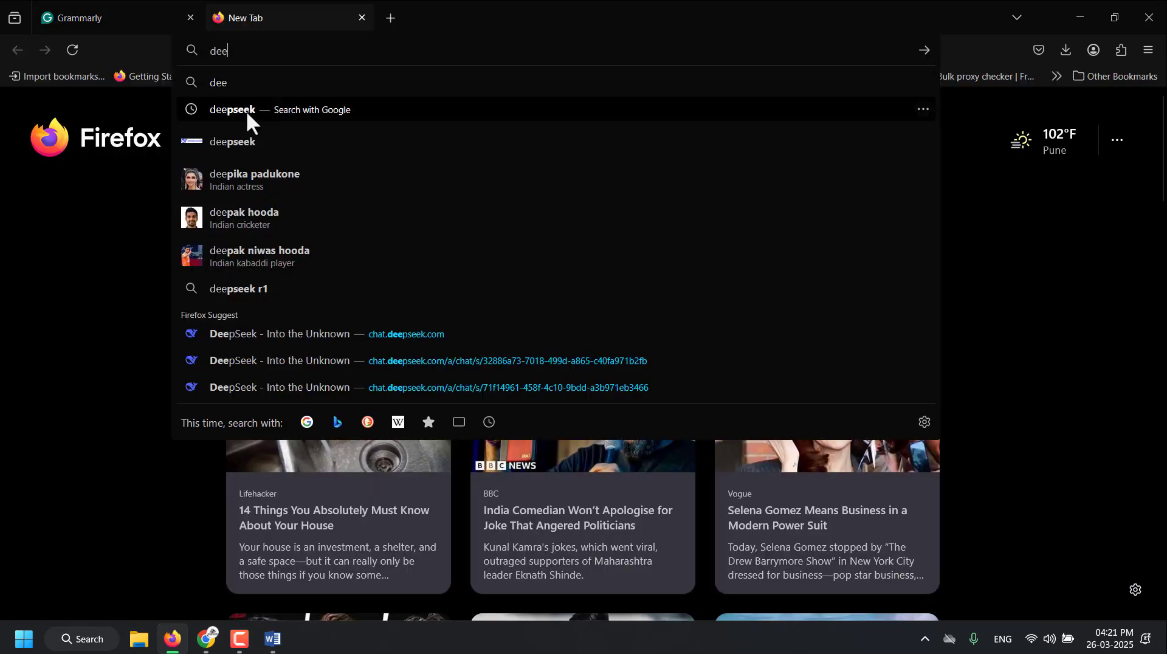
pyautogui.click(247, 110)
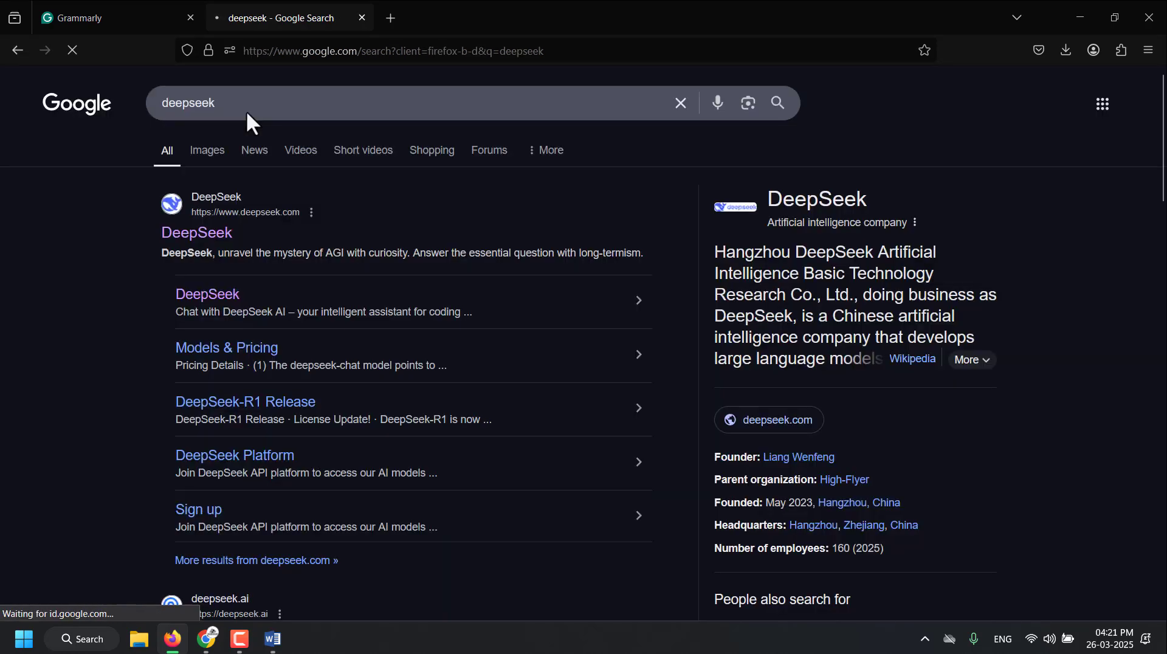
pyautogui.click(184, 240)
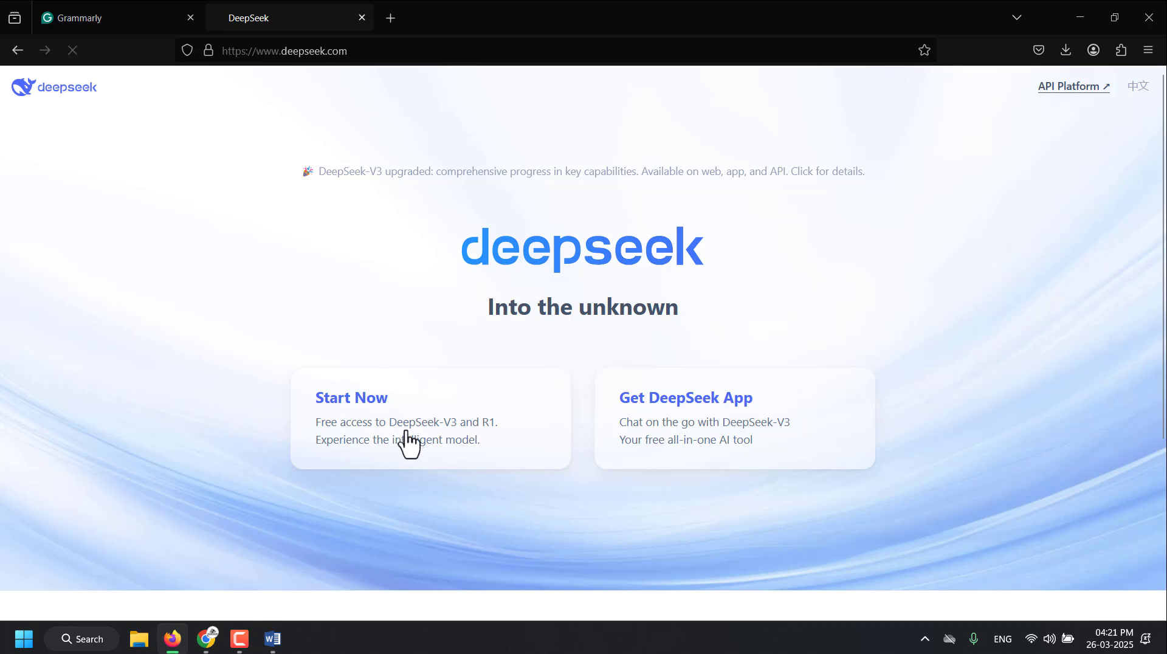
pyautogui.click(407, 443)
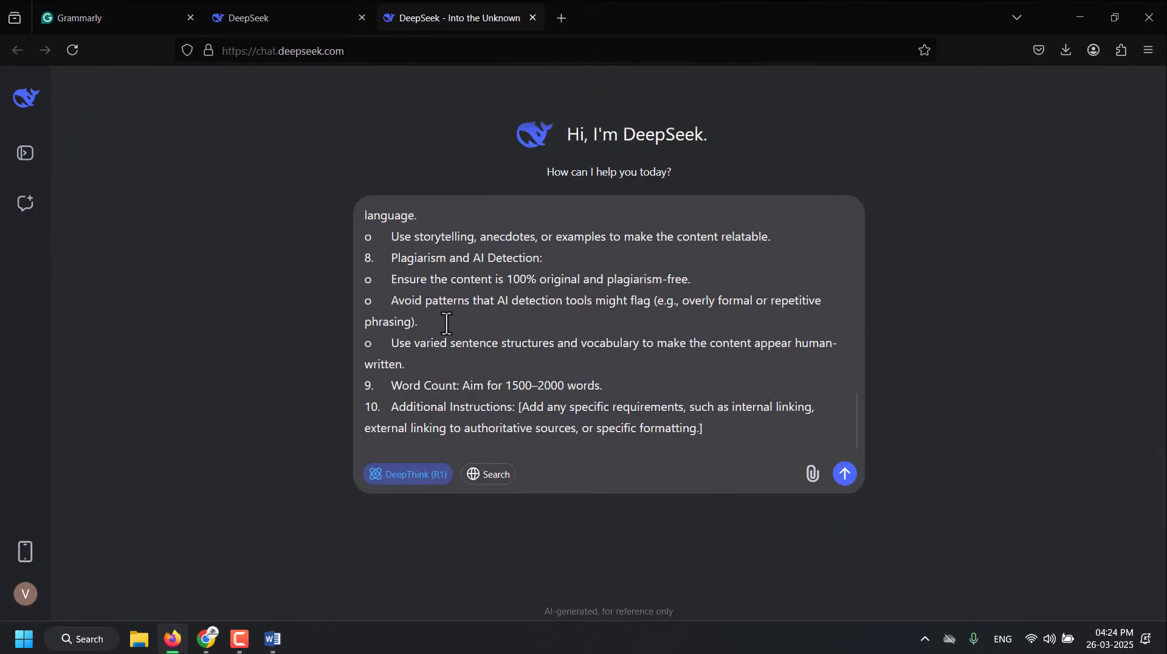
# - Read through the blog article prompt on how to use Grammarly for professionals and submit it to DeepSeek
pyautogui.scroll(15, 447, 323)
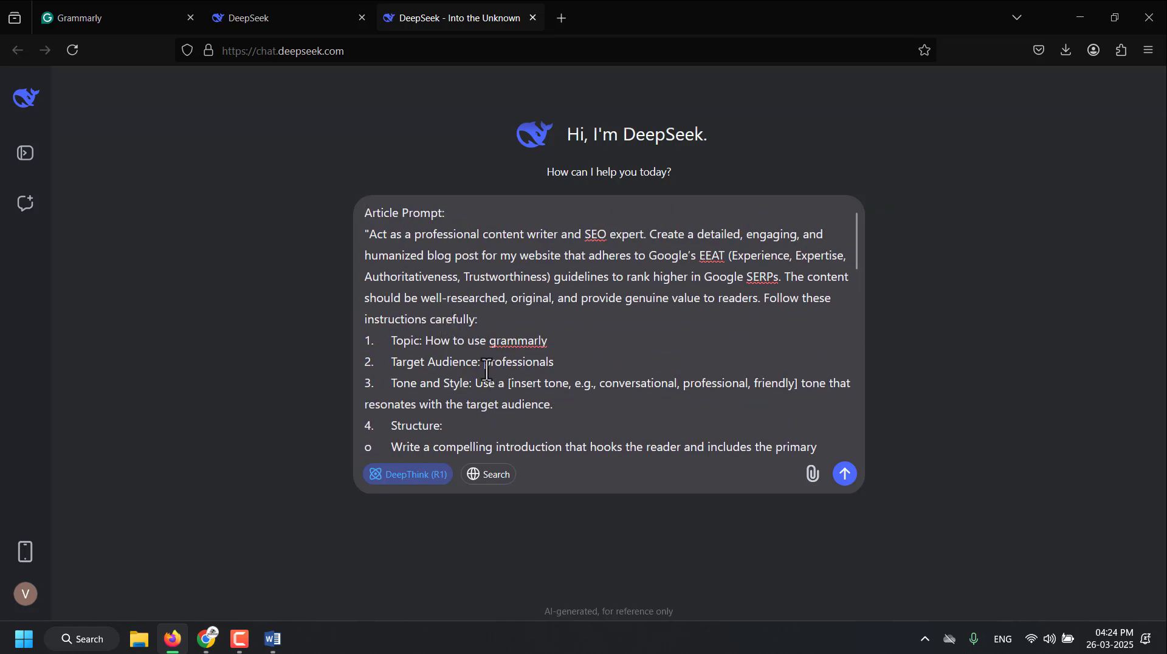
pyautogui.moveTo(429, 343); pyautogui.dragTo(544, 341)
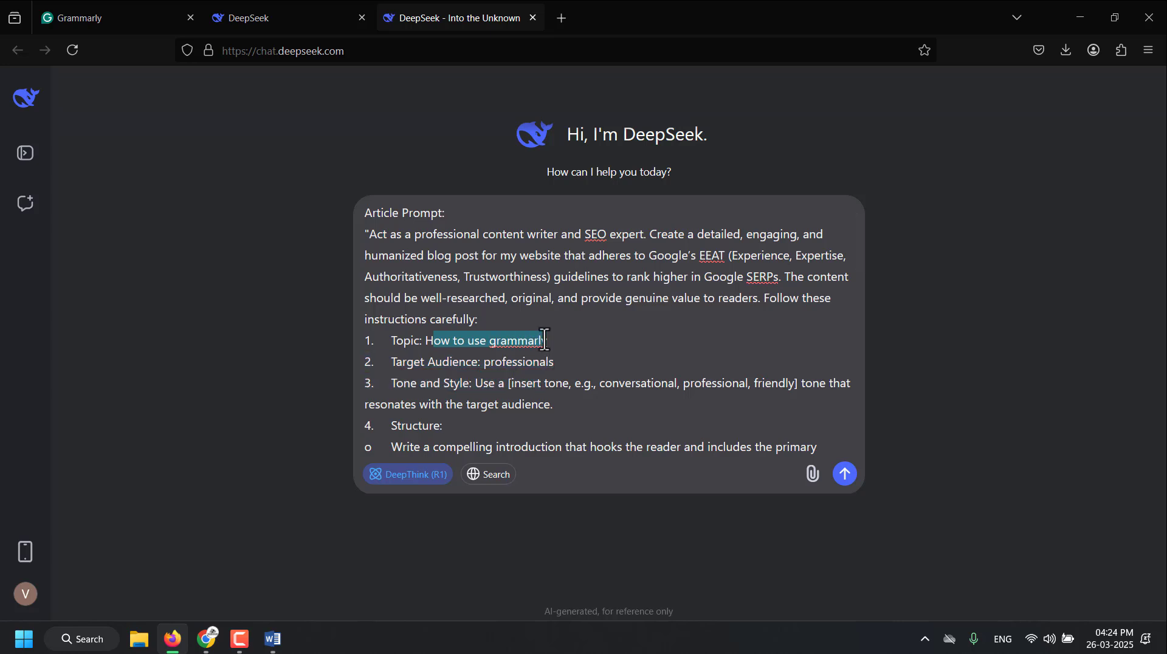
pyautogui.click(614, 369)
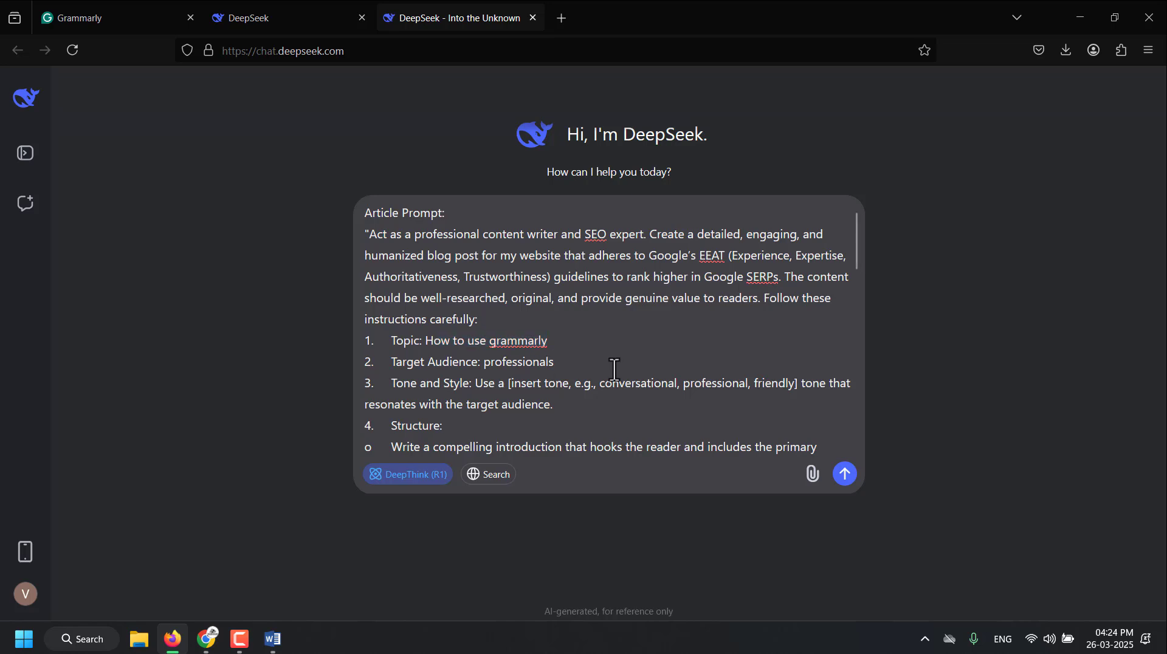
pyautogui.press('Down')
pyautogui.press('Down')
pyautogui.press('Down')
pyautogui.press('Down')
pyautogui.press('Down')
pyautogui.press('Down')
pyautogui.press('Down')
pyautogui.press('Down')
pyautogui.press('Down')
pyautogui.press('Down')
pyautogui.press('Down')
pyautogui.press('Down')
pyautogui.press('Down')
pyautogui.press('Down')
pyautogui.press('Down')
pyautogui.press('Down')
pyautogui.press('Down')
pyautogui.press('Down')
pyautogui.press('Down')
pyautogui.press('Down')
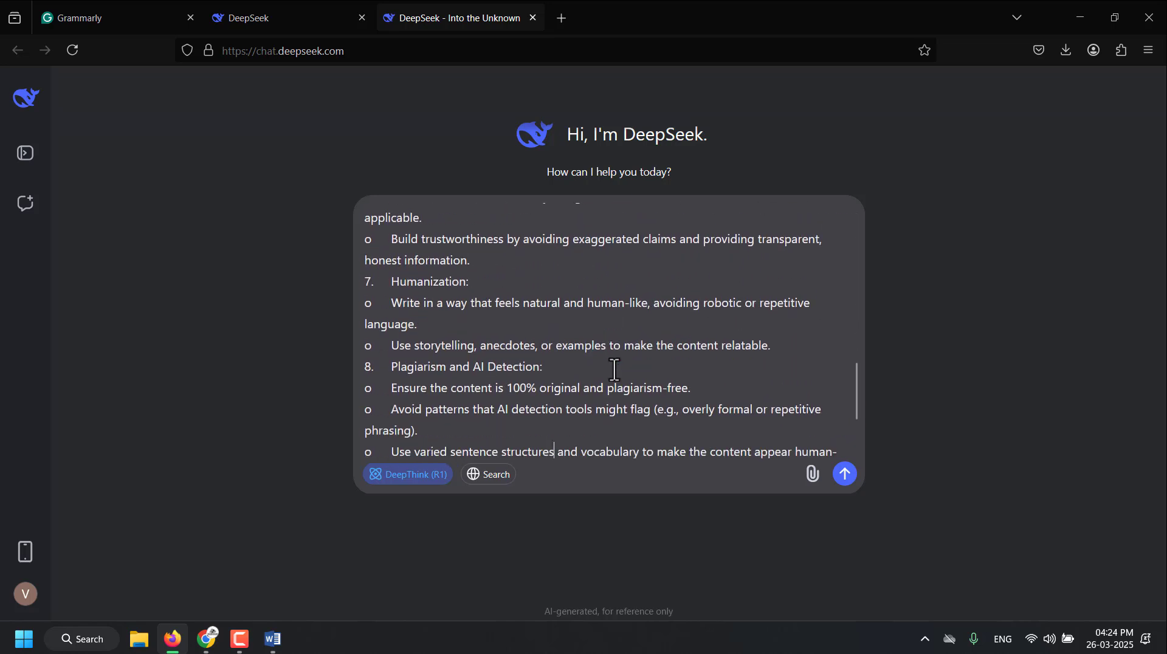
pyautogui.press('Down')
pyautogui.press('Down')
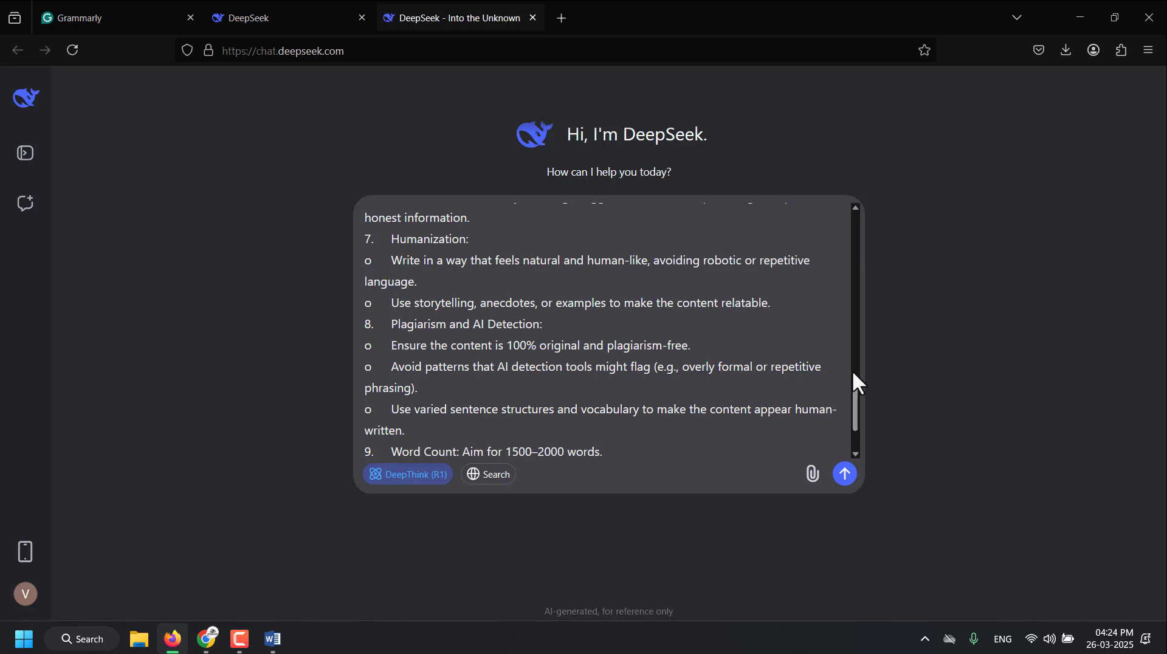
pyautogui.press('Return')
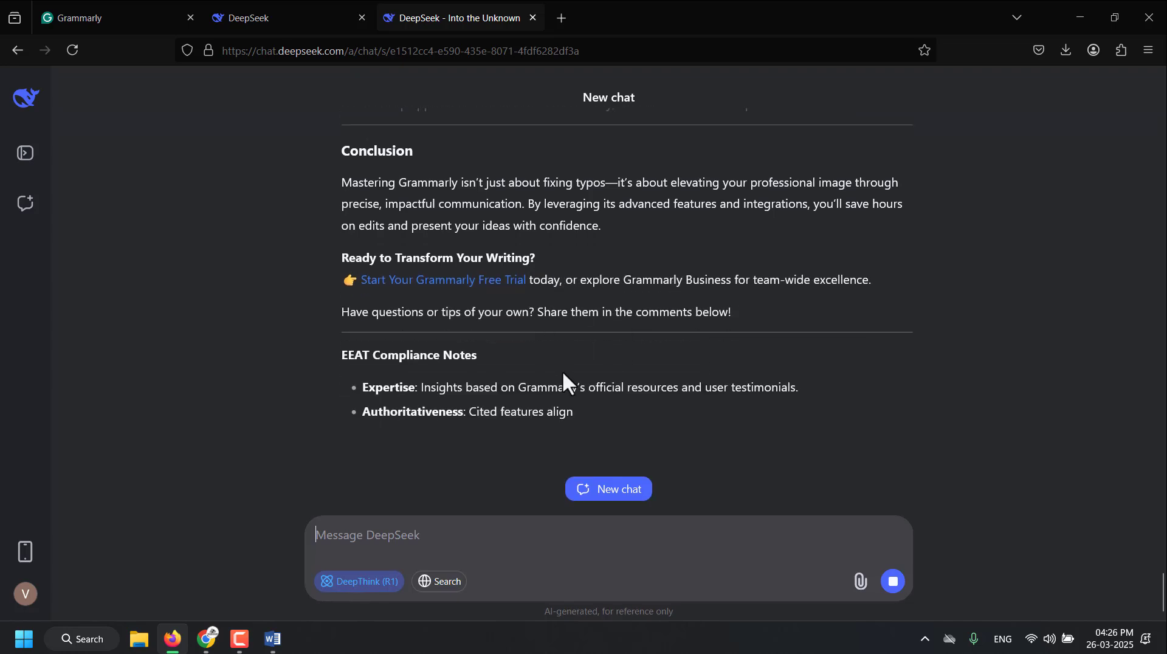
# - Copy the generated Grammarly article from its title through the Conclusion paragraph
pyautogui.scroll(3, 563, 370)
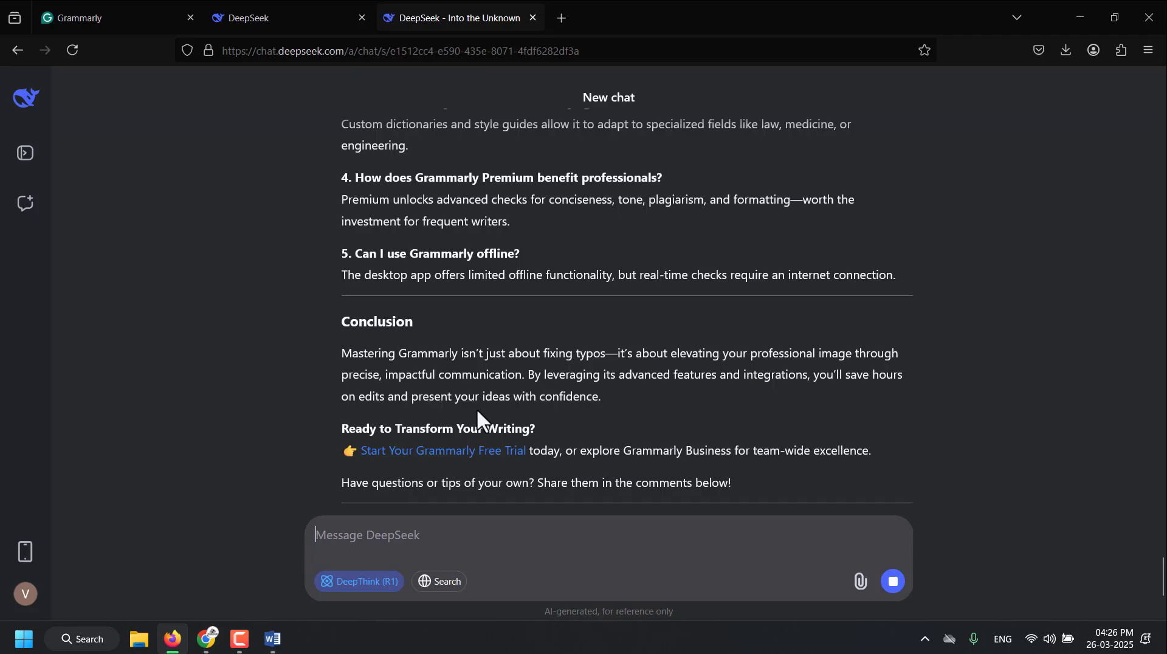
pyautogui.moveTo(618, 395); pyautogui.dragTo(330, 315)
pyautogui.hotkey('ctrl', 'c')
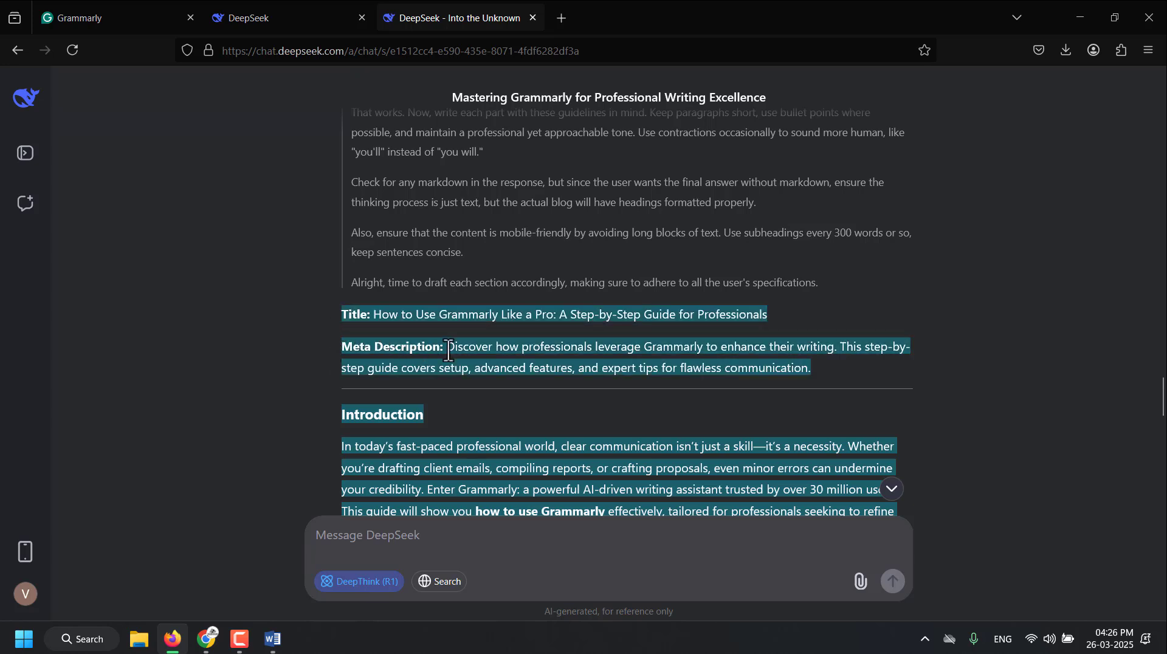
# - Switch back to Grammarly and paste the copied article into the blank document
pyautogui.click(72, 11)
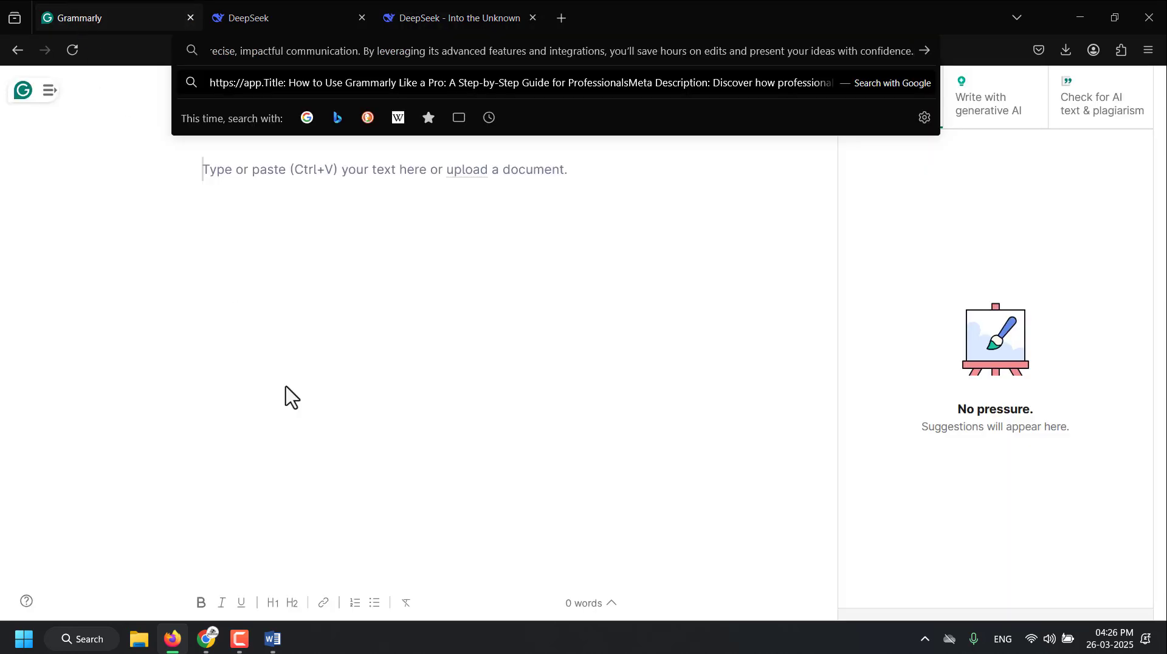
pyautogui.click(323, 209)
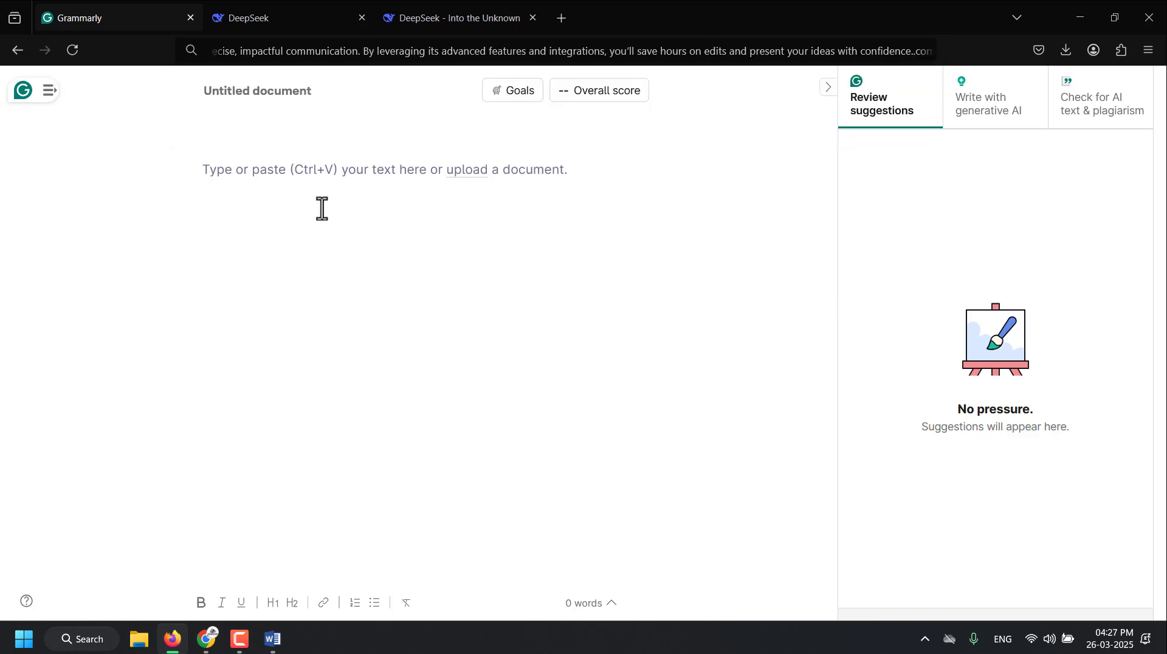
pyautogui.hotkey('ctrl', 'v')
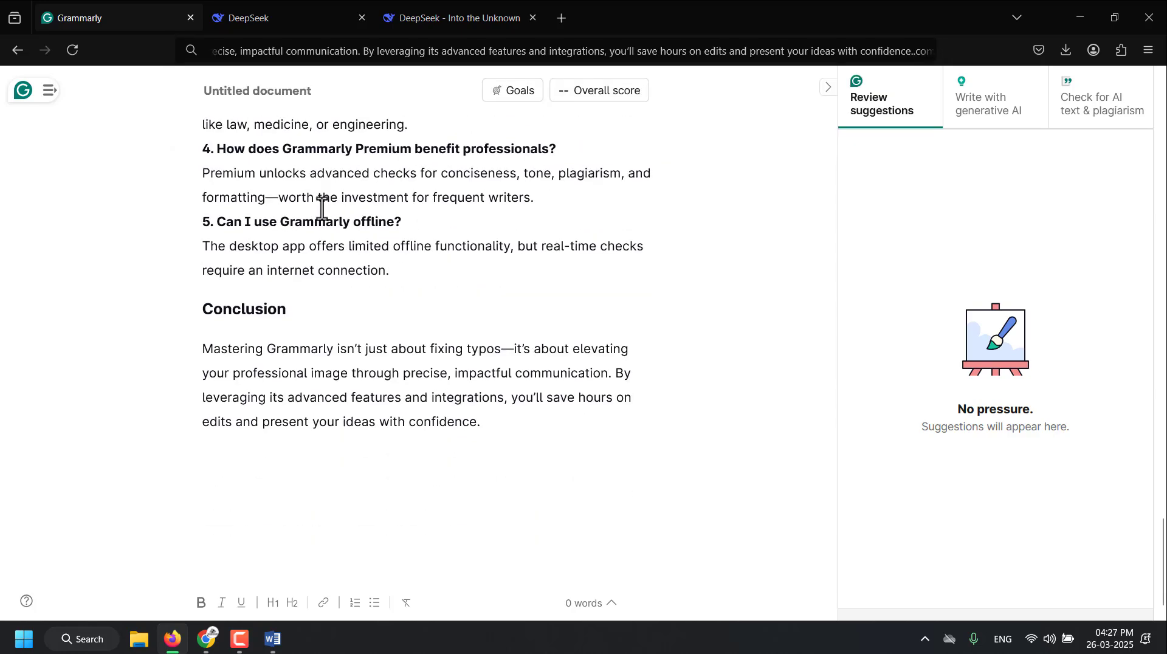
pyautogui.scroll(15, 375, 342)
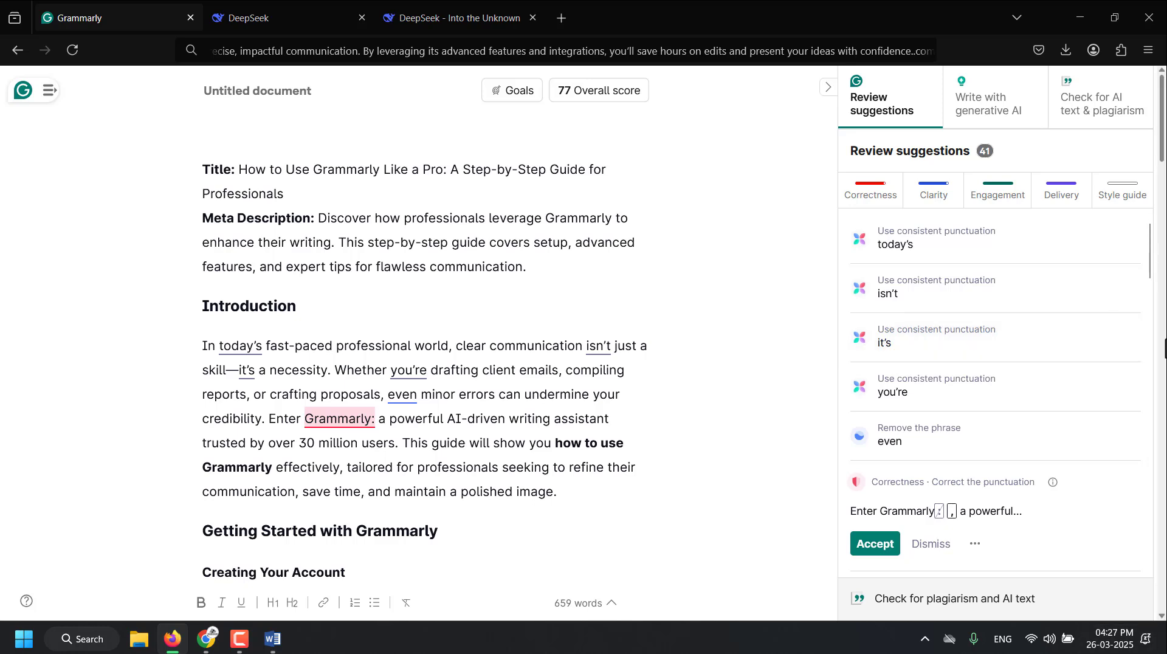
# - Accept the comma correction after "Enter Grammarly" and the straight apostrophe for "today's" in the Introduction
pyautogui.scroll(-5, 1005, 391)
pyautogui.scroll(-5, 1004, 390)
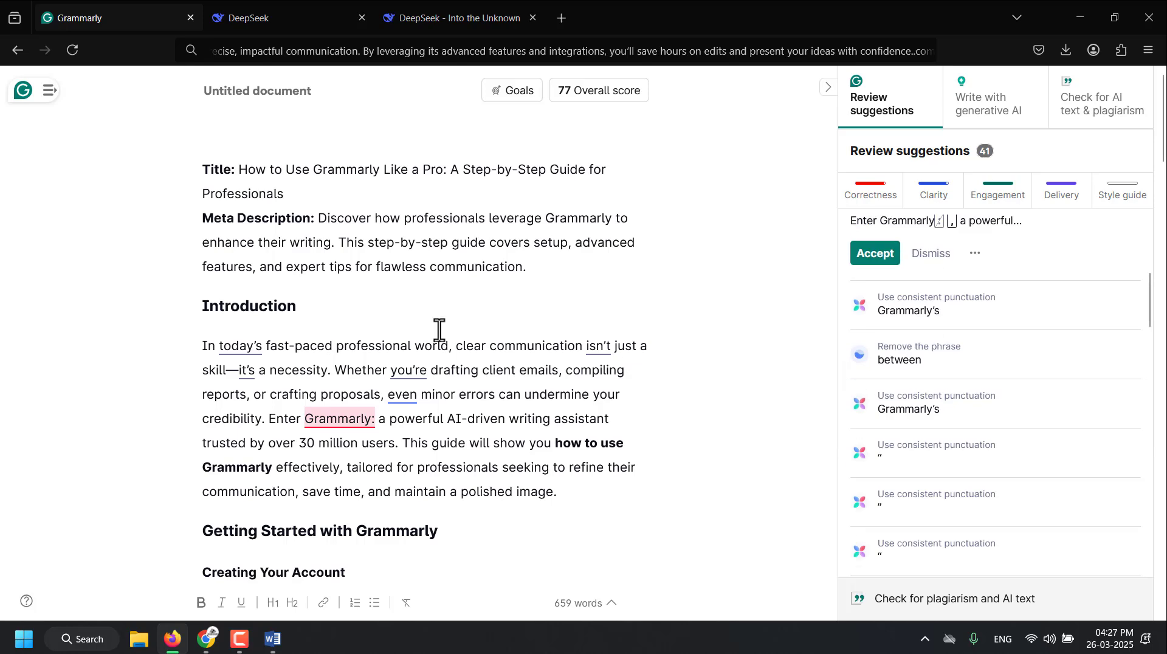
pyautogui.scroll(-15, 437, 331)
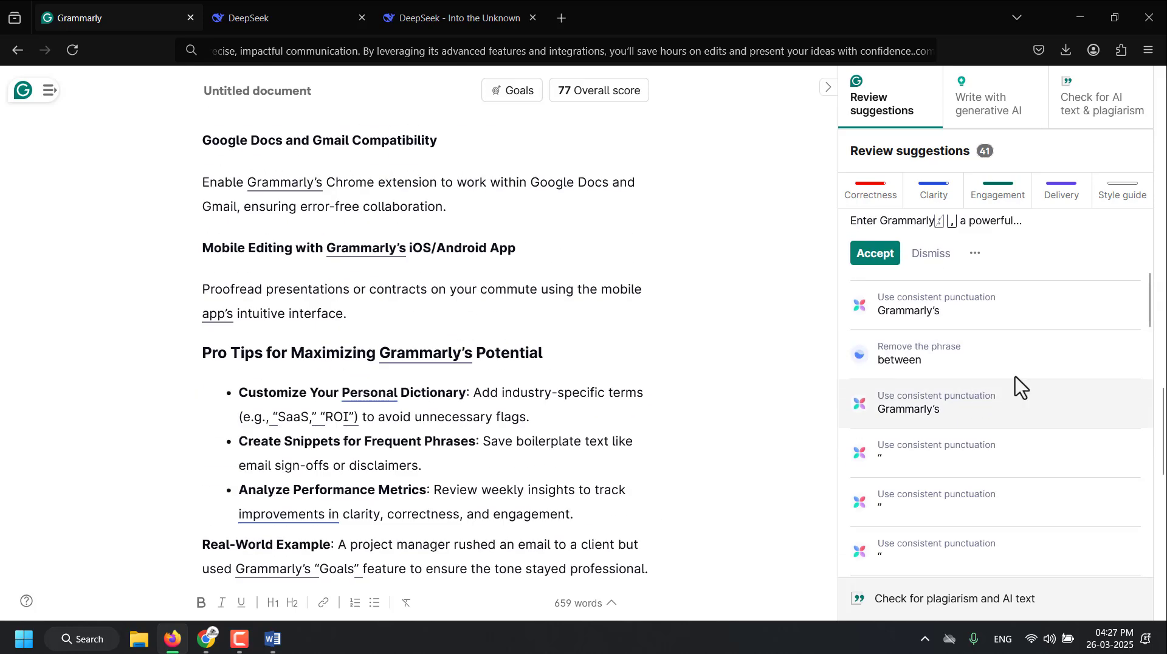
pyautogui.scroll(5, 985, 352)
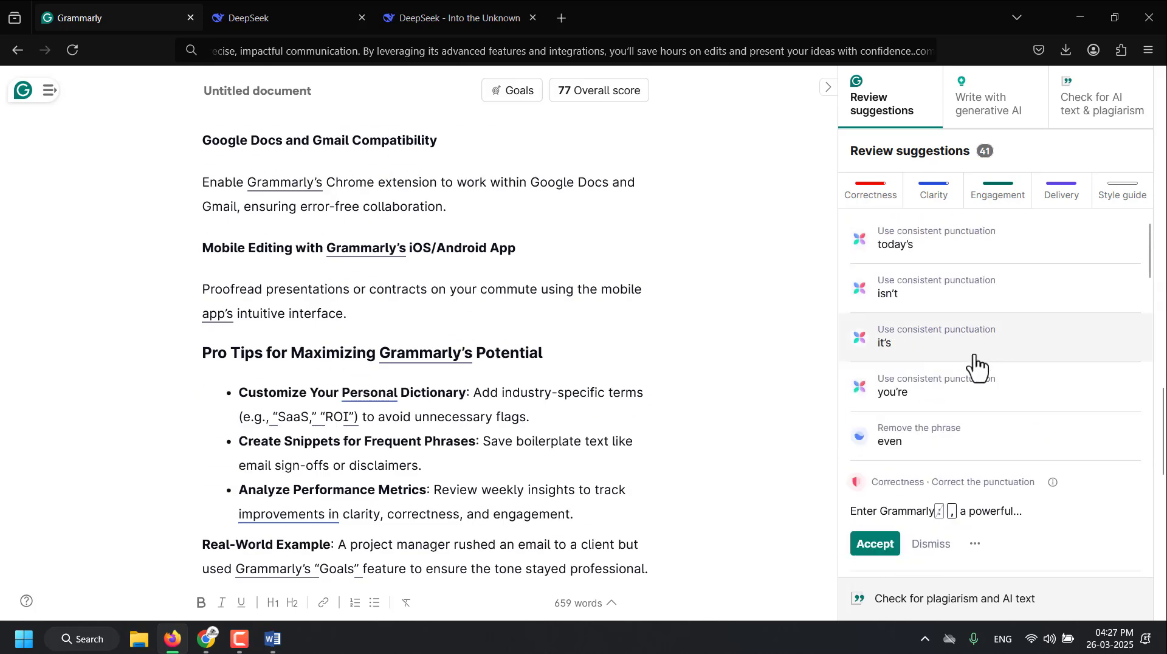
pyautogui.click(875, 544)
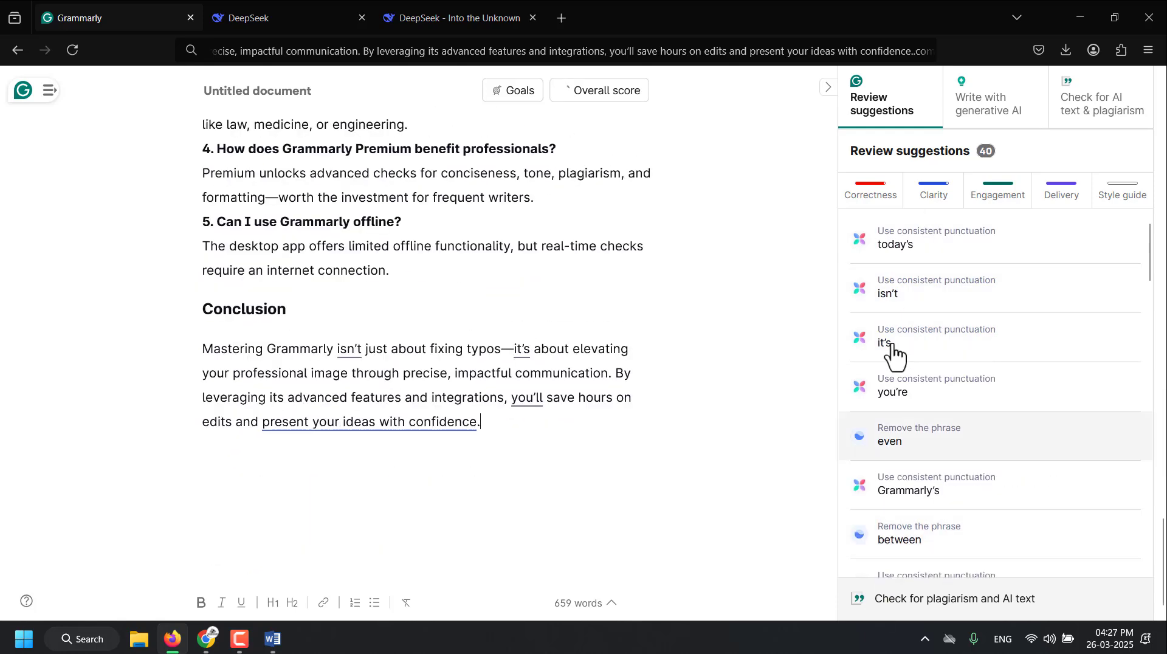
pyautogui.click(909, 245)
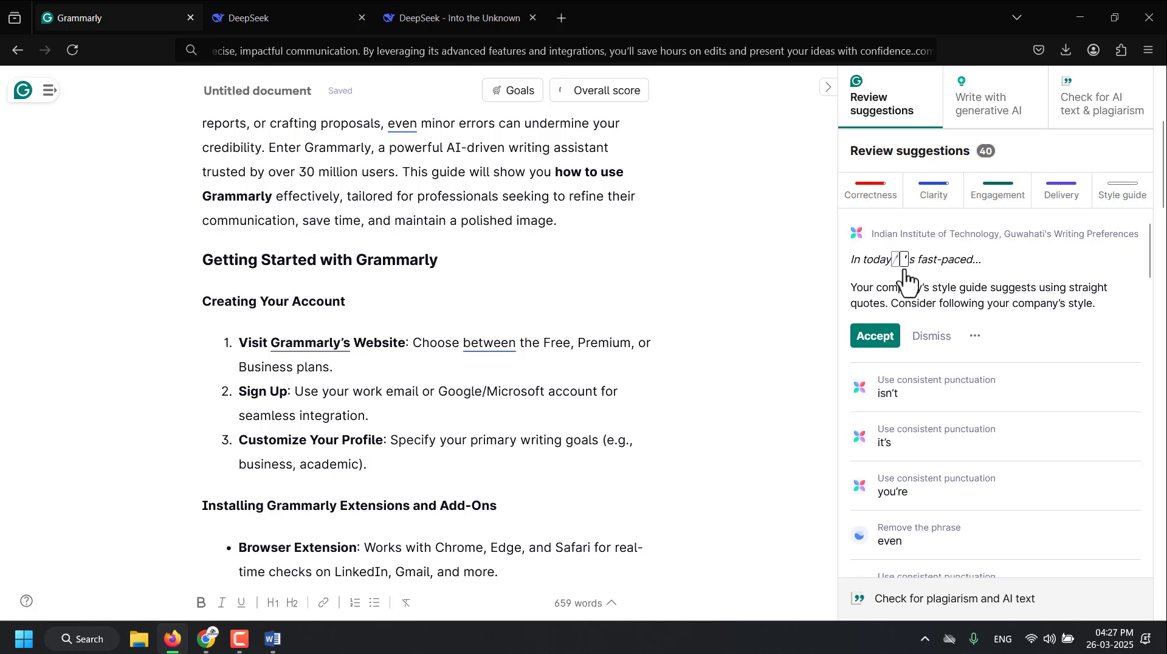
pyautogui.click(876, 334)
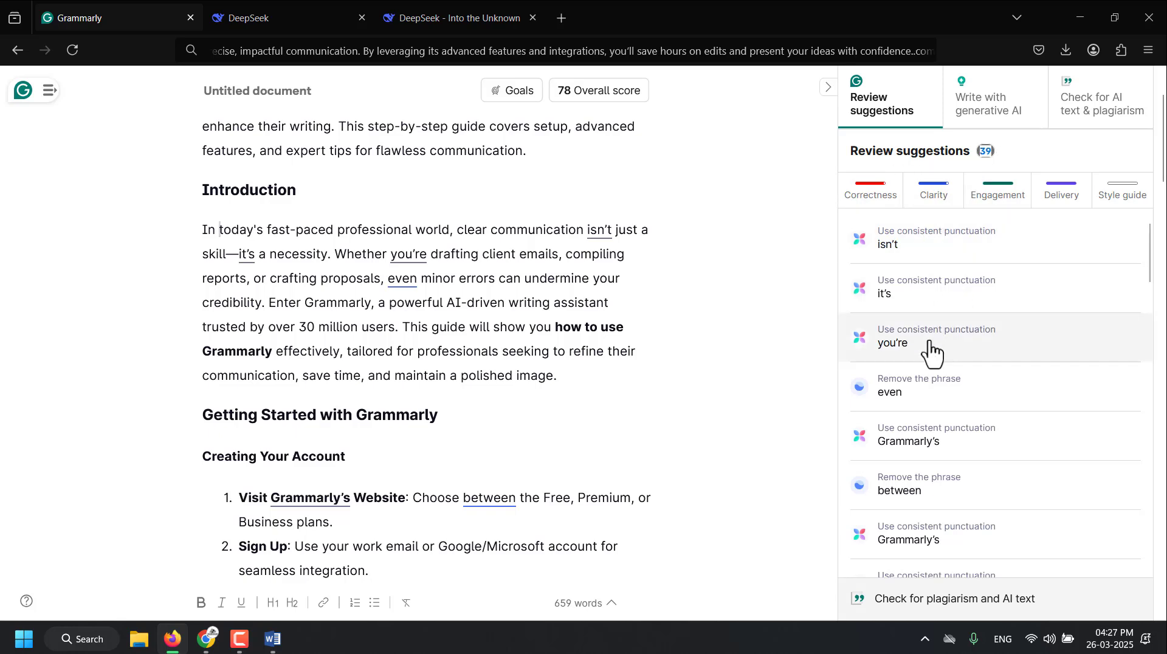
# - Accept the straight apostrophes for "isn't", "it's" and "you're" and the suggestions removing "even" and "between"
pyautogui.click(899, 240)
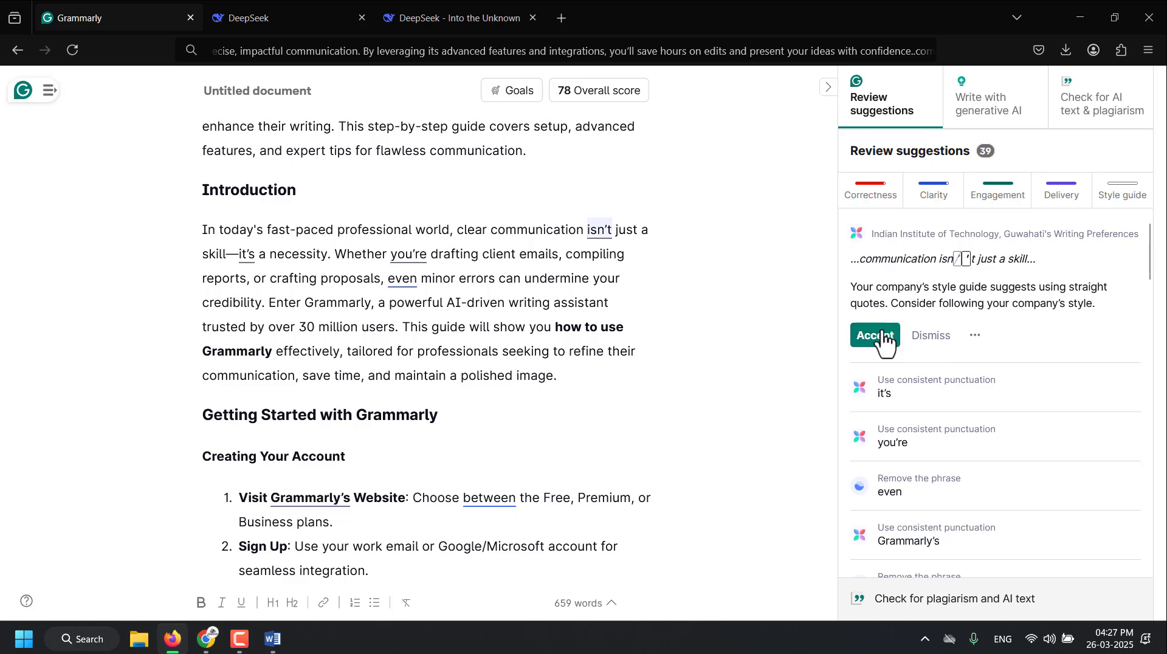
pyautogui.click(875, 335)
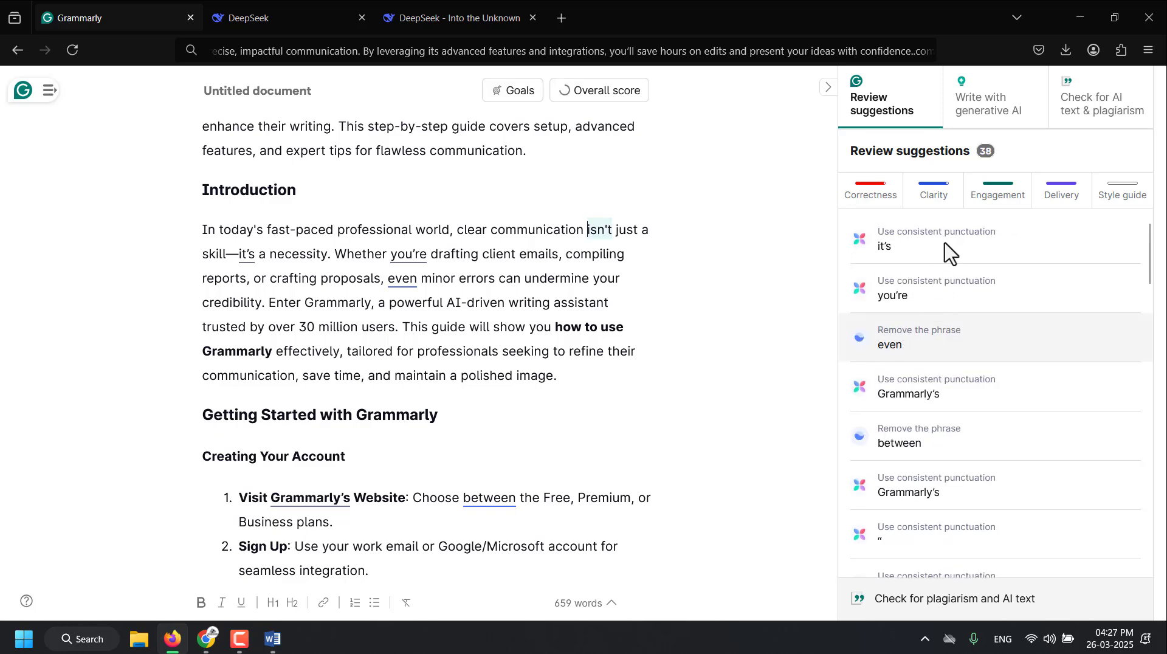
pyautogui.click(887, 240)
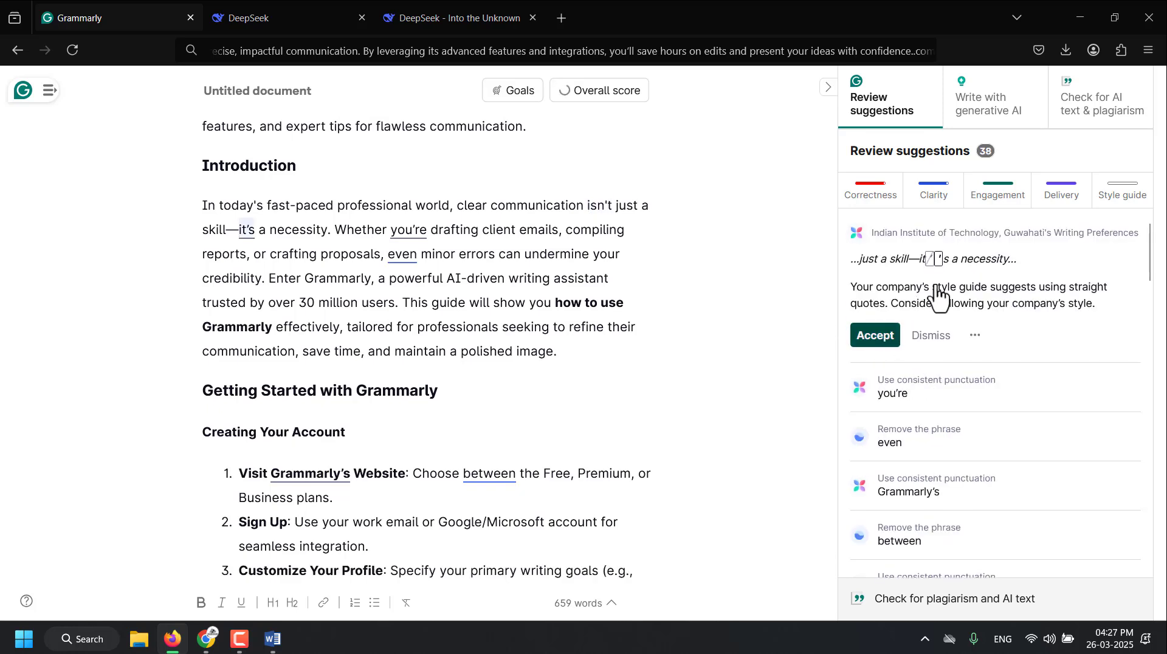
pyautogui.click(938, 286)
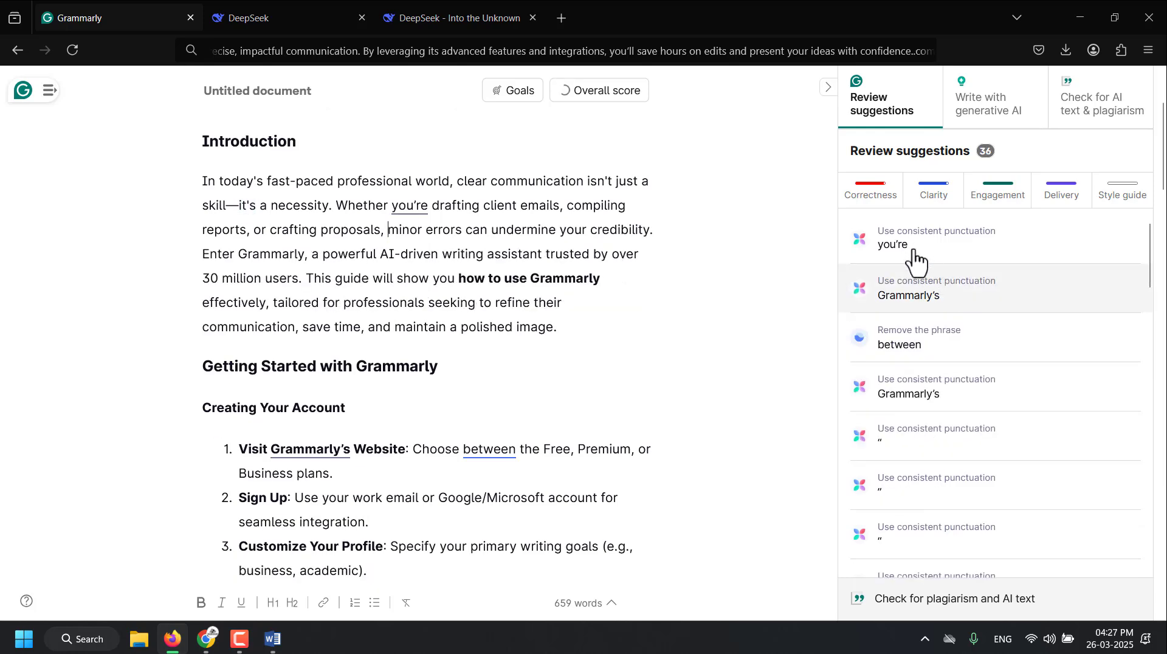
pyautogui.click(846, 256)
pyautogui.click(882, 341)
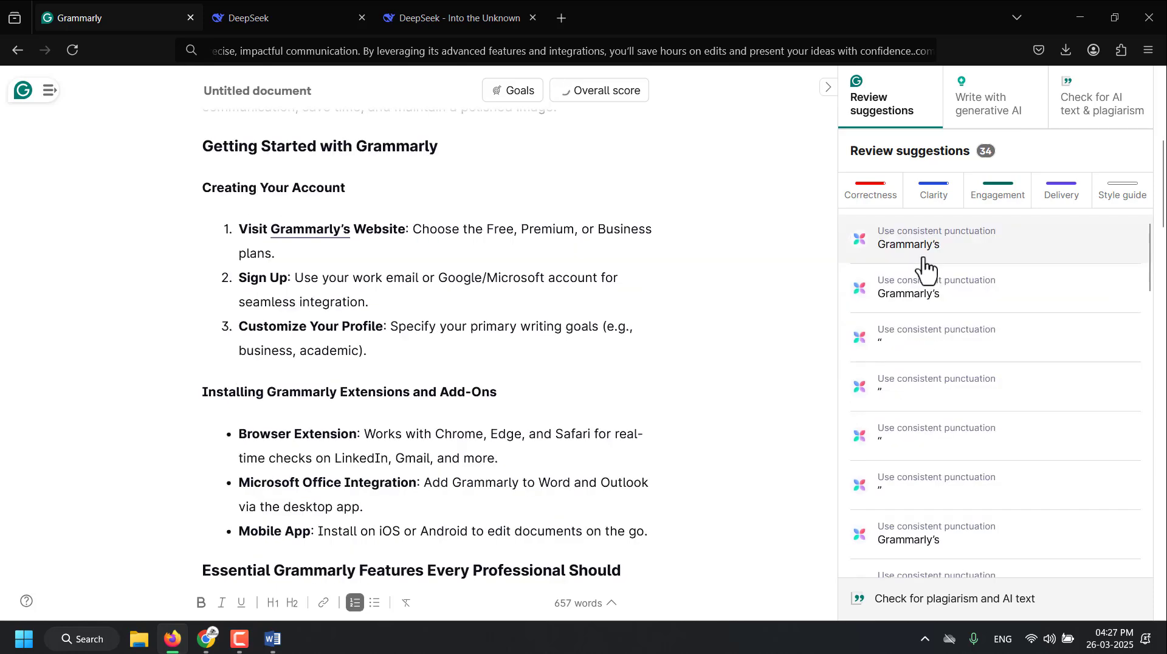
# - Accept the straight apostrophes in "Visit Grammarly's Website" and "Grammarly's core feature"
pyautogui.click(919, 260)
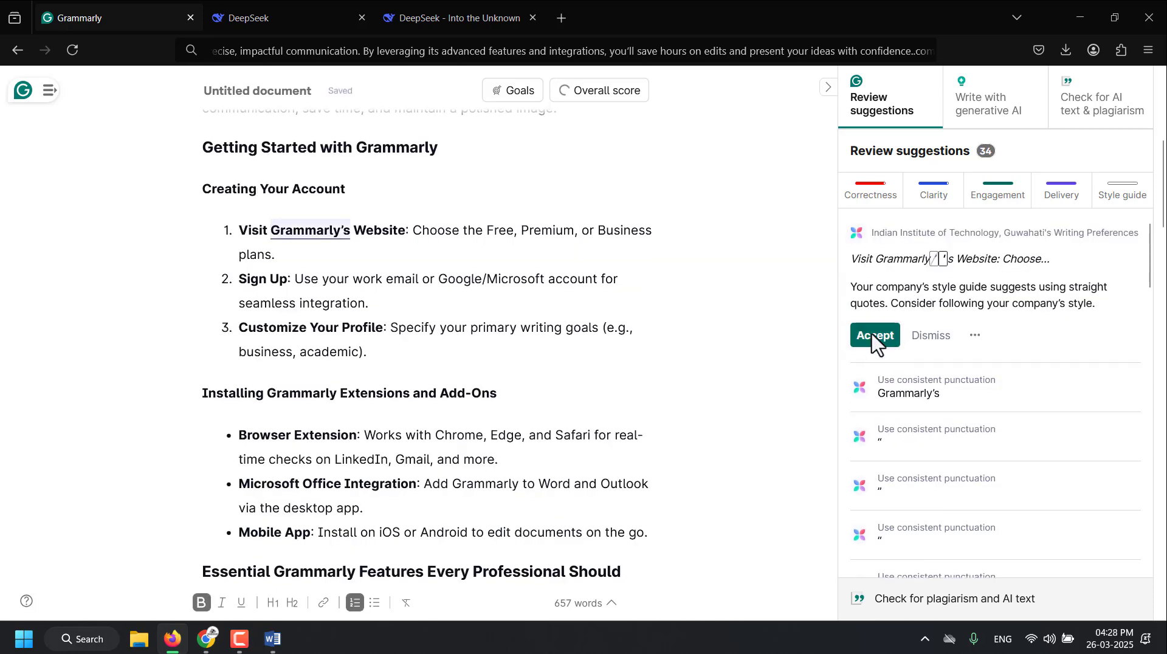
pyautogui.click(873, 338)
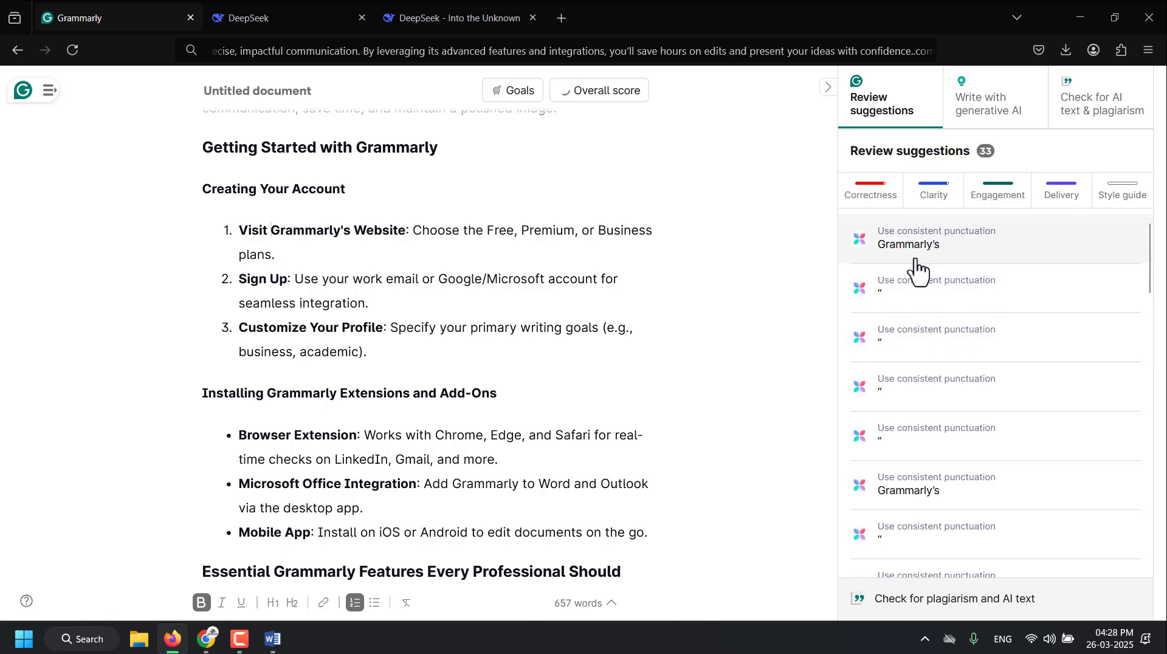
pyautogui.click(917, 269)
pyautogui.click(886, 340)
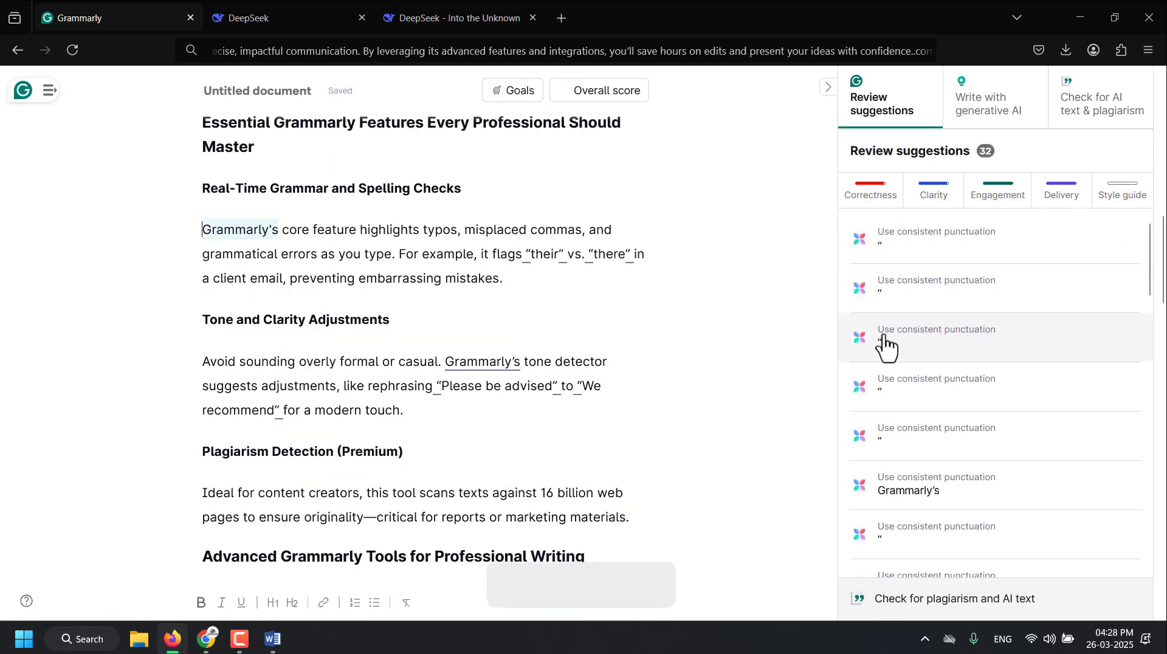
# - Accept the straight quotes around "their", the opening quote of "there", and the straight apostrophe in "Grammarly's tone detector"
pyautogui.click(925, 262)
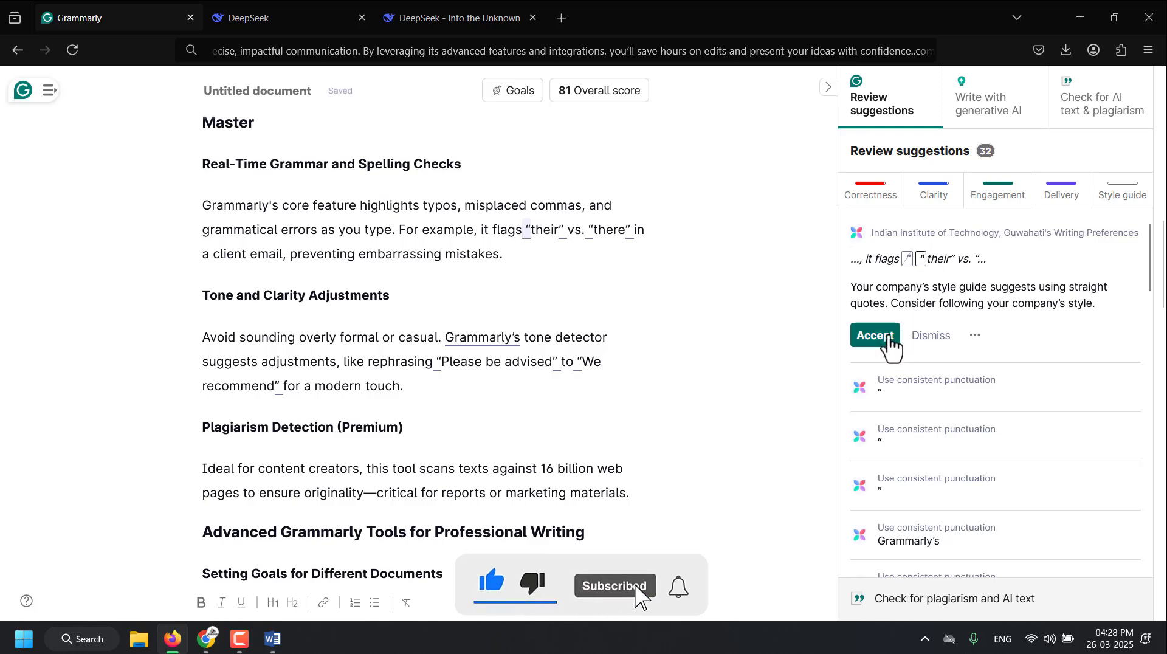
pyautogui.click(870, 336)
pyautogui.click(887, 342)
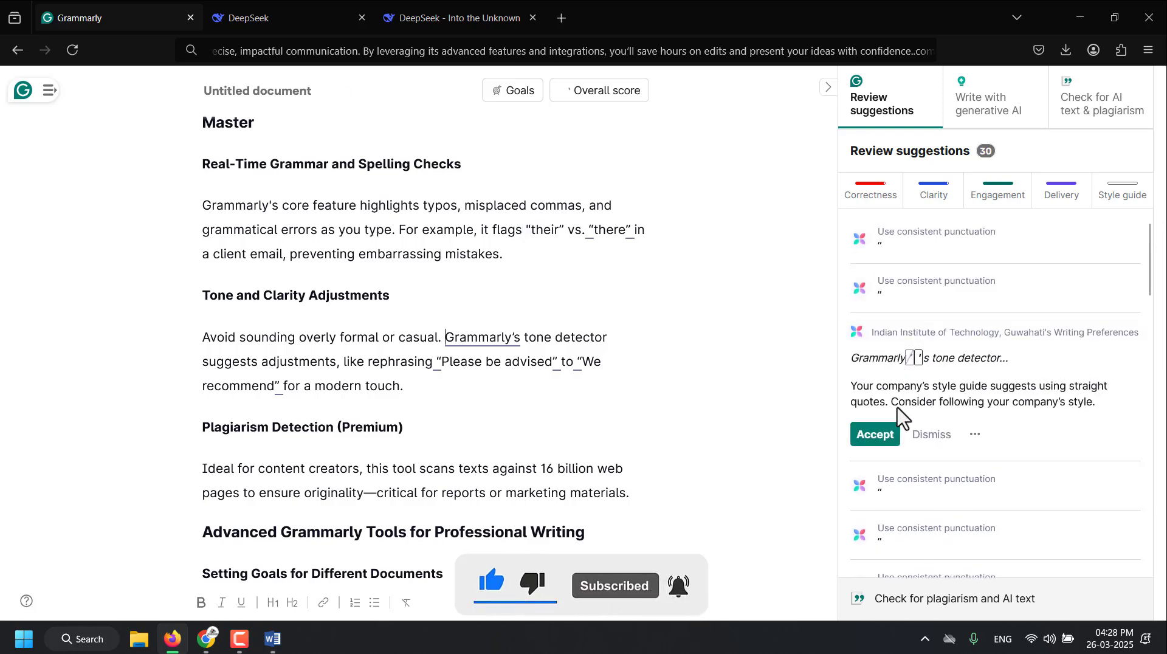
pyautogui.click(880, 436)
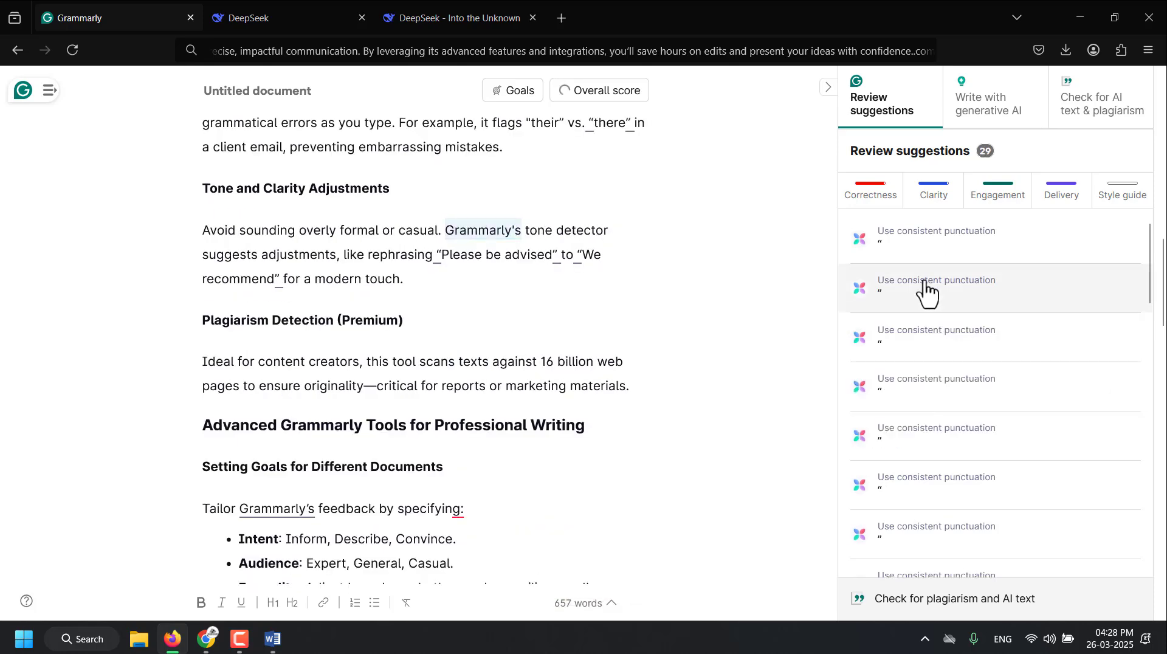
pyautogui.click(946, 249)
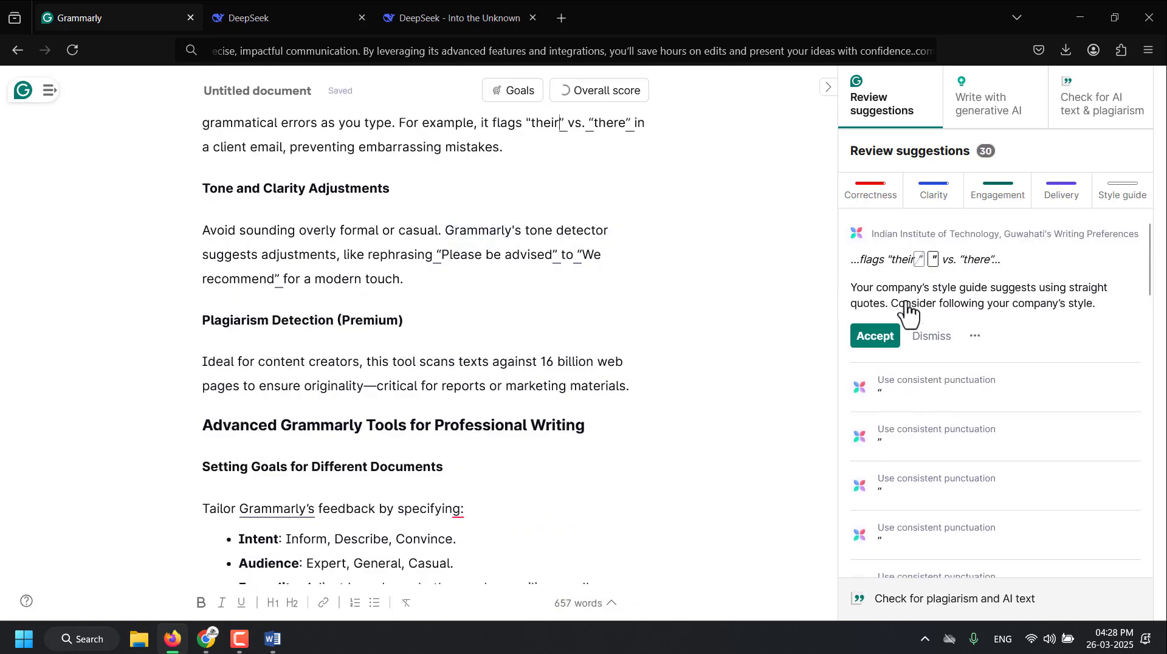
pyautogui.click(881, 336)
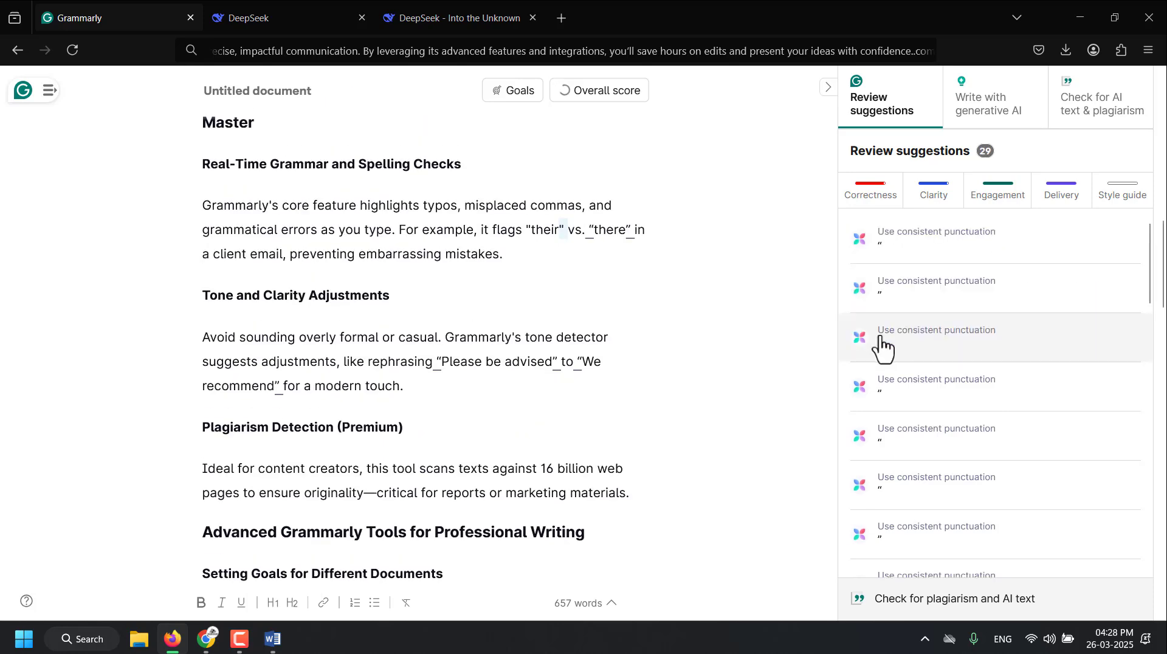
pyautogui.click(956, 287)
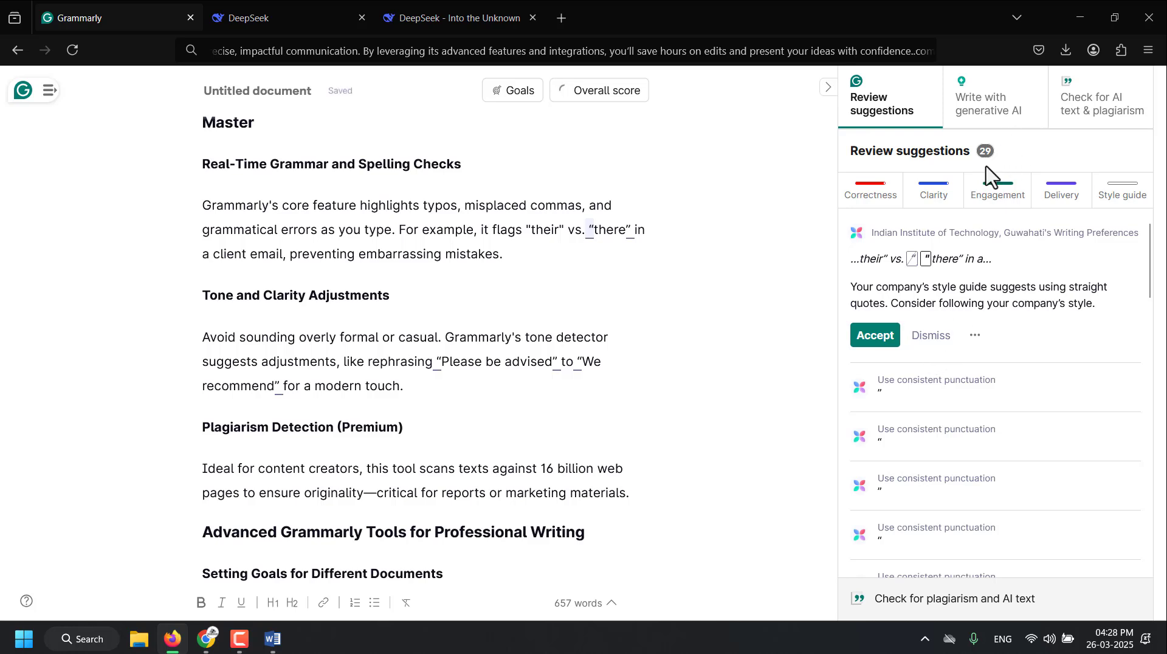
pyautogui.click(875, 336)
# - In the Pro Tips list, accept removing "Personal" before "Dictionary" and the straight quotes for "SaaS" and "ROI"
pyautogui.scroll(-5, 963, 420)
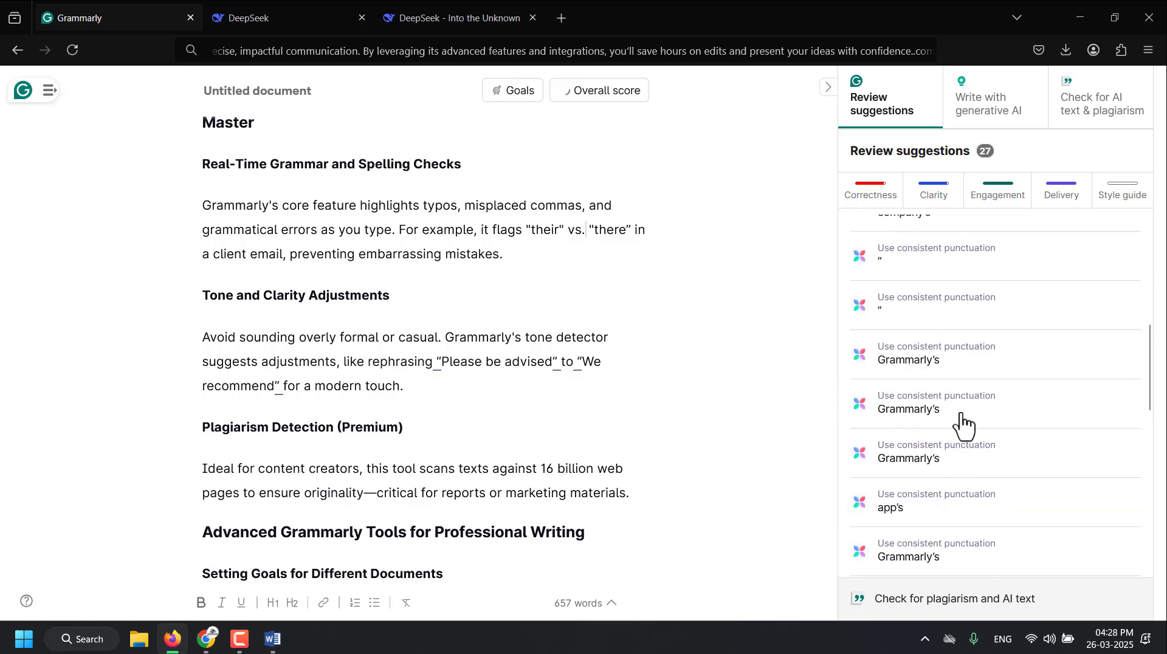
pyautogui.click(876, 268)
pyautogui.click(882, 356)
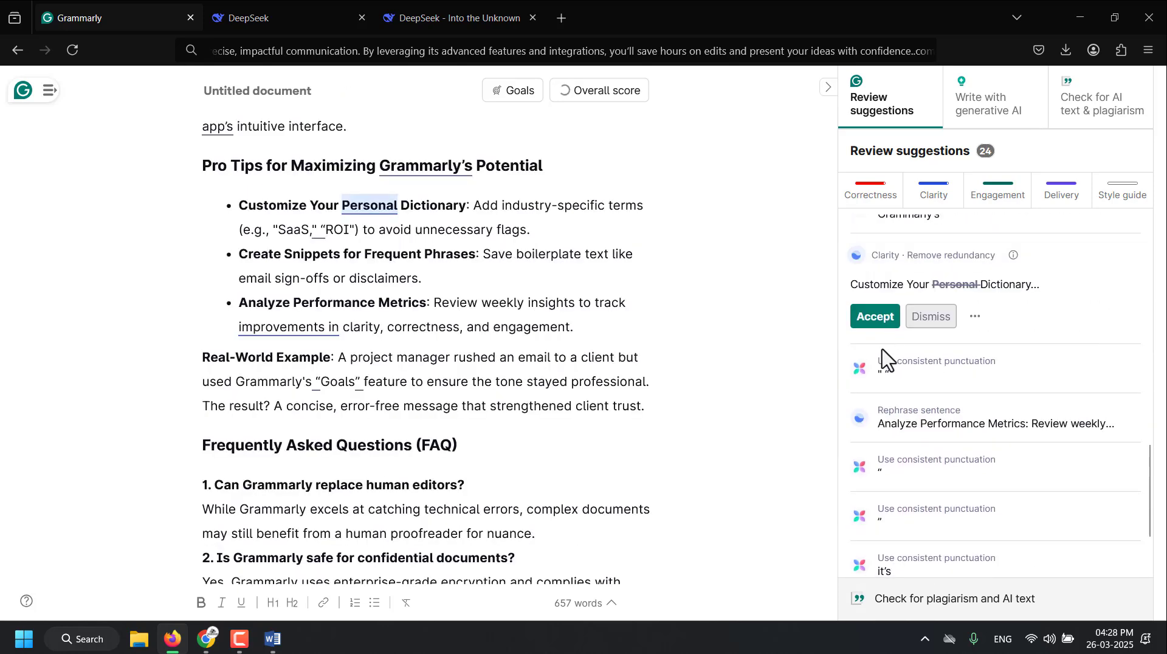
pyautogui.click(877, 316)
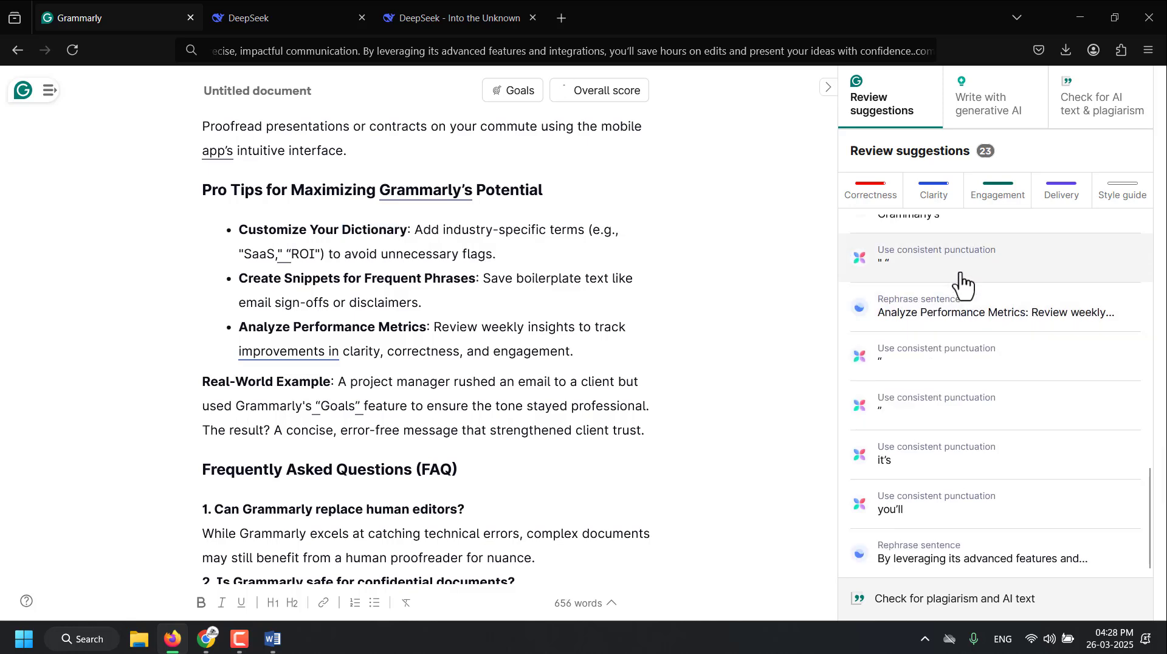
pyautogui.click(962, 284)
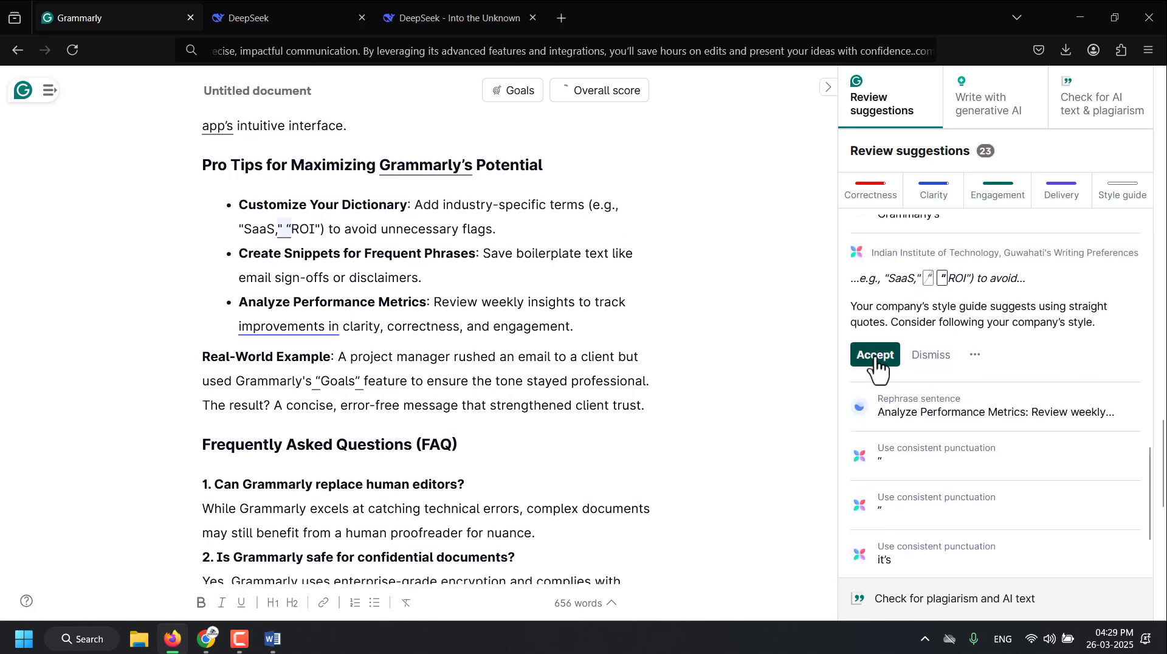
pyautogui.click(876, 358)
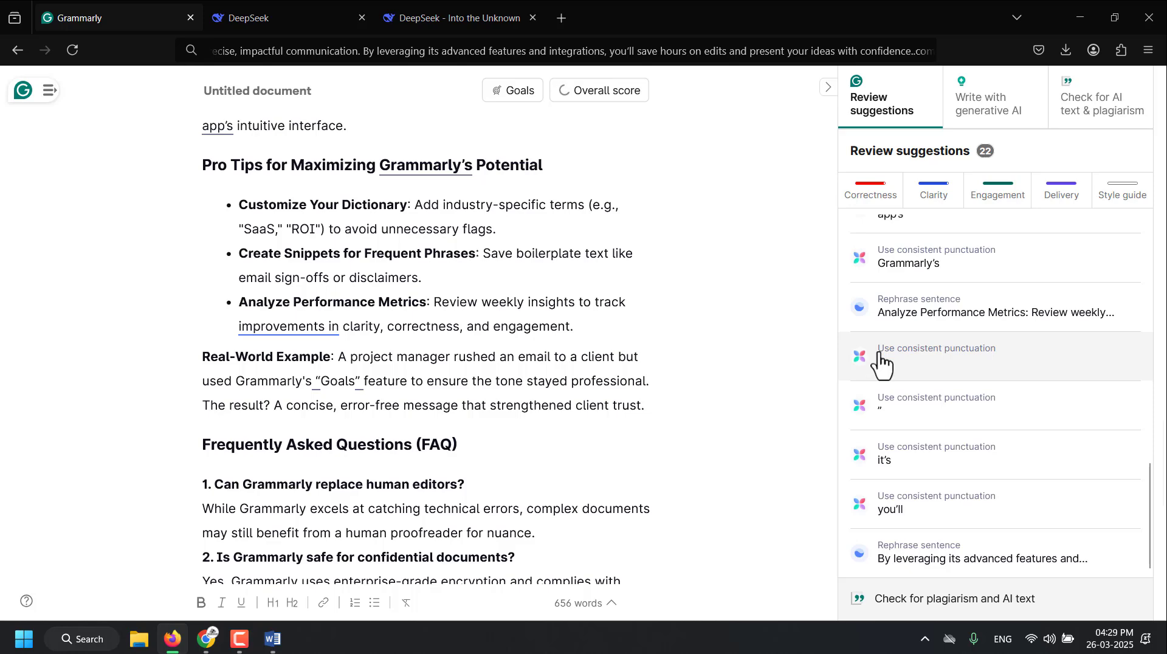
# - Accept the straight apostrophe in the Pro Tips heading and rewrite the Analyze Performance Metrics sentence for clarity
pyautogui.click(911, 271)
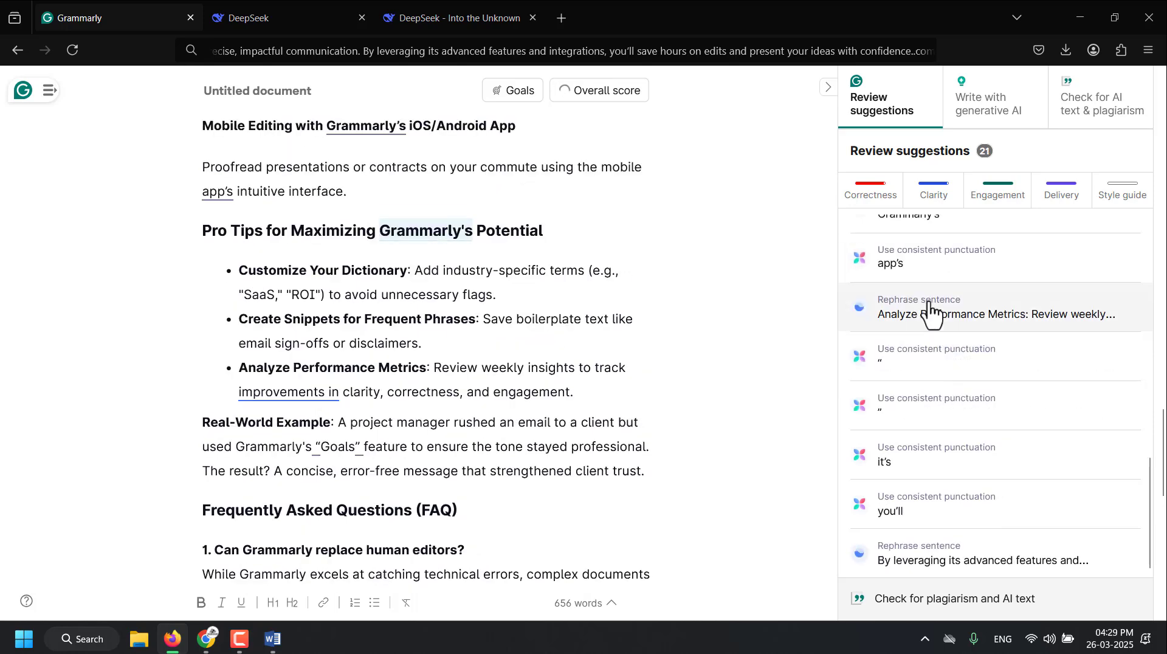
pyautogui.click(914, 312)
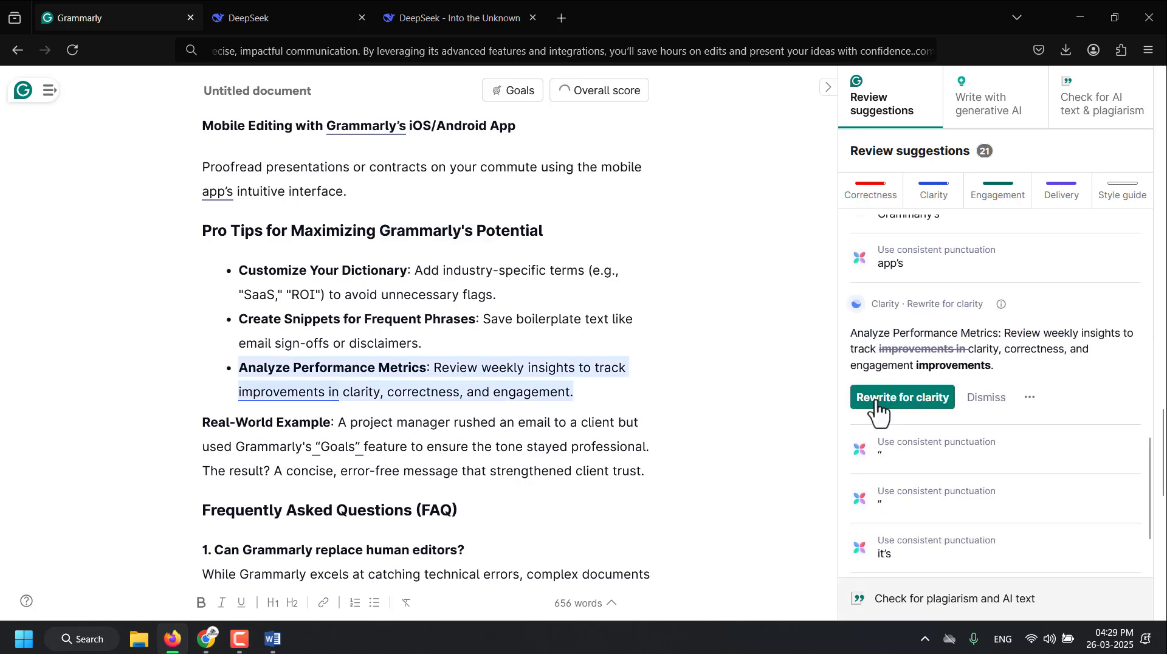
pyautogui.click(876, 405)
# - Accept the straight apostrophe in "Grammarly's iOS/Android App" and the straight opening quote before "Friendly but authoritative"
pyautogui.click(943, 263)
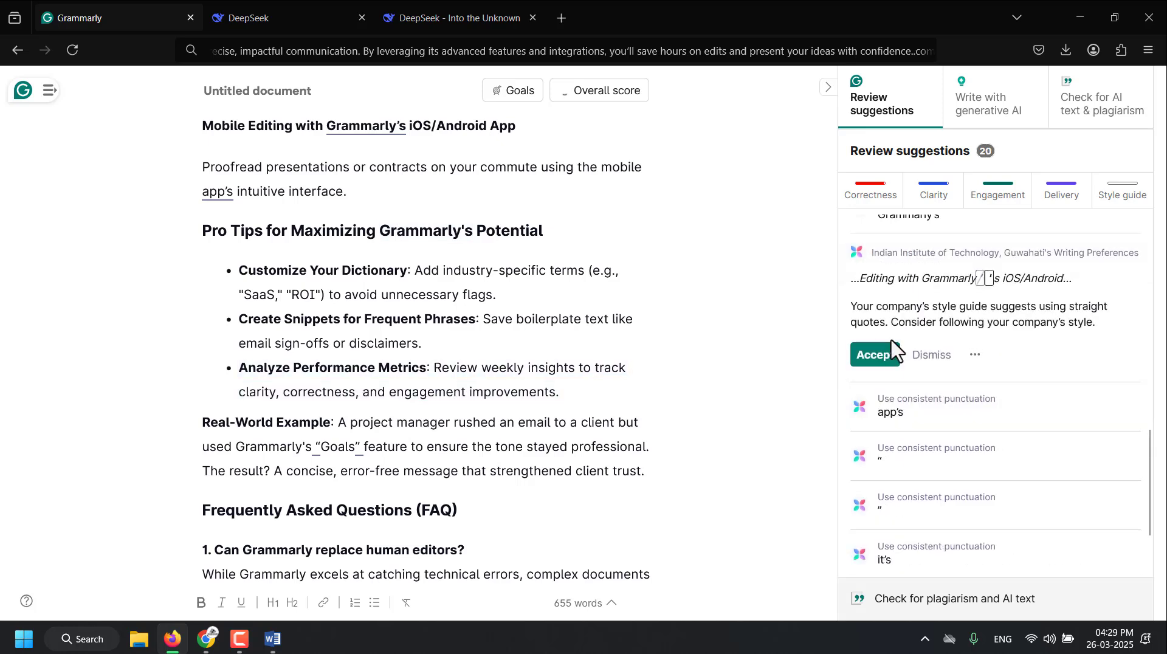
pyautogui.click(886, 363)
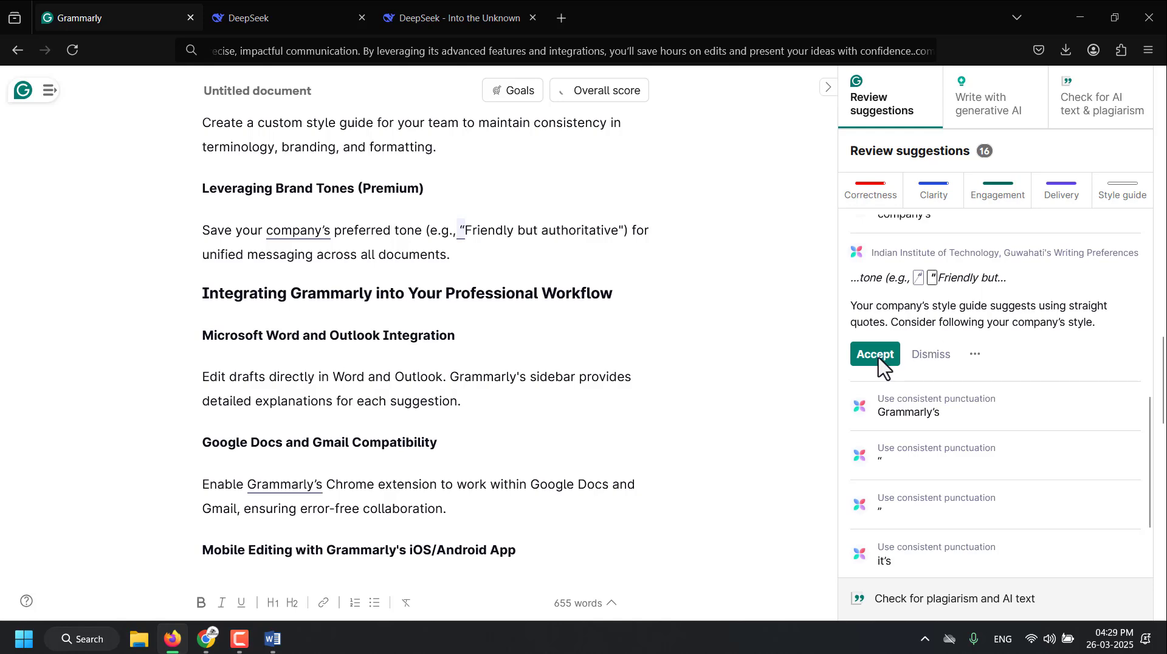
pyautogui.click(879, 360)
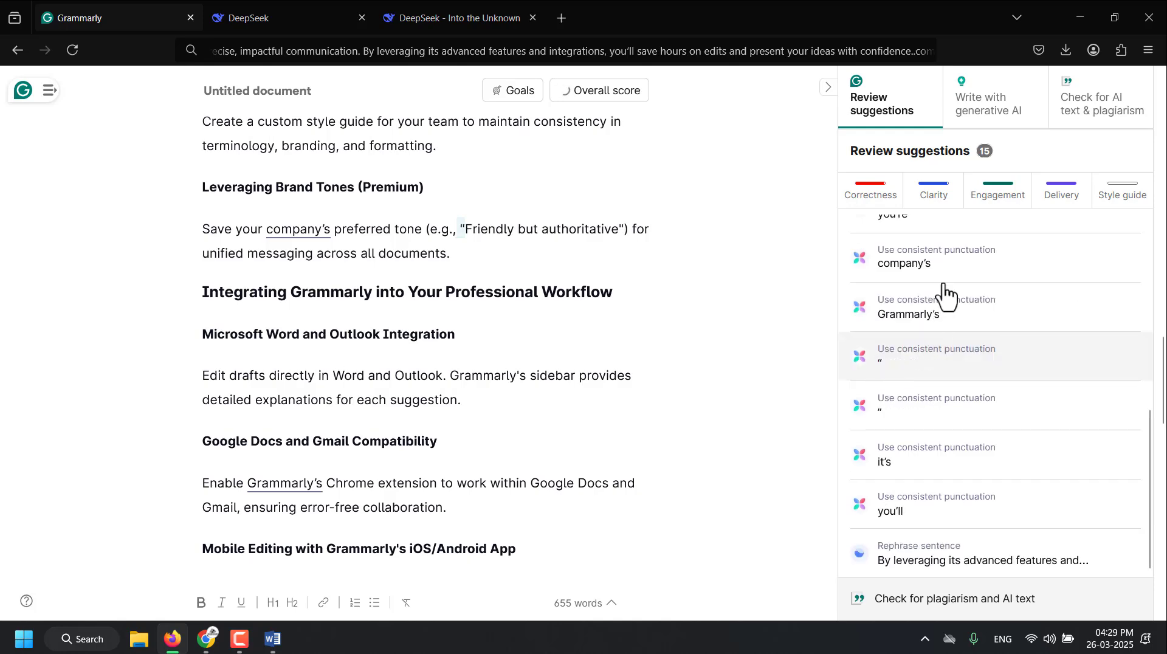
# - Accept the straight apostrophe in "Grammarly's Chrome extension" and the straight closing quote after "Goals" in the Real-World Example
pyautogui.click(936, 335)
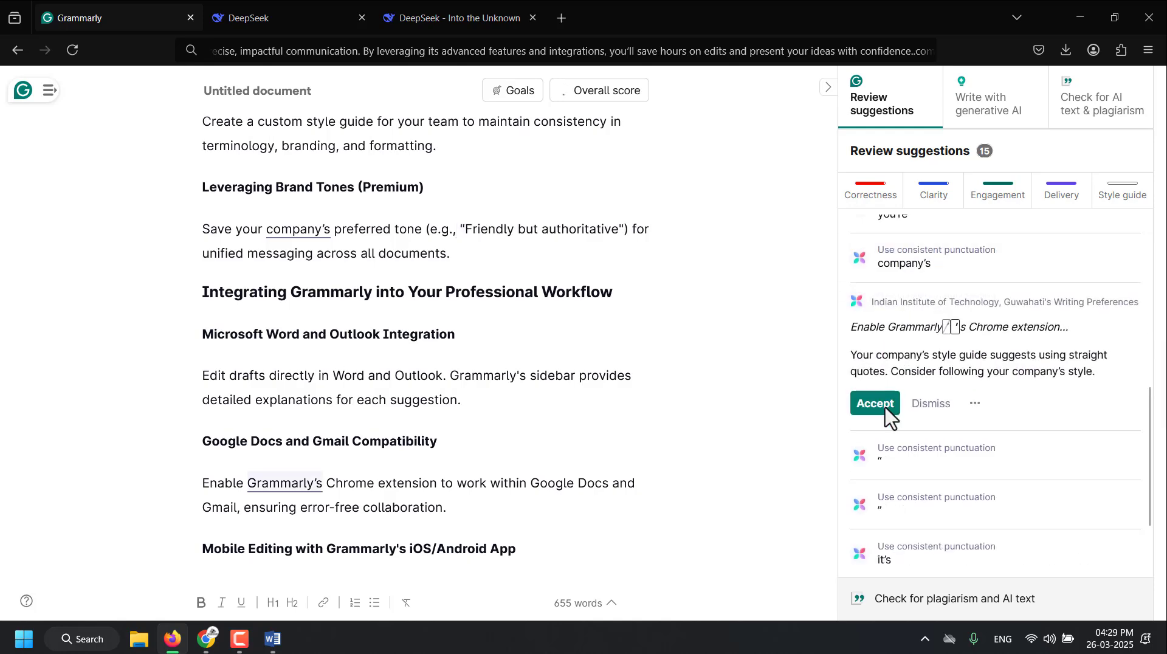
pyautogui.click(942, 396)
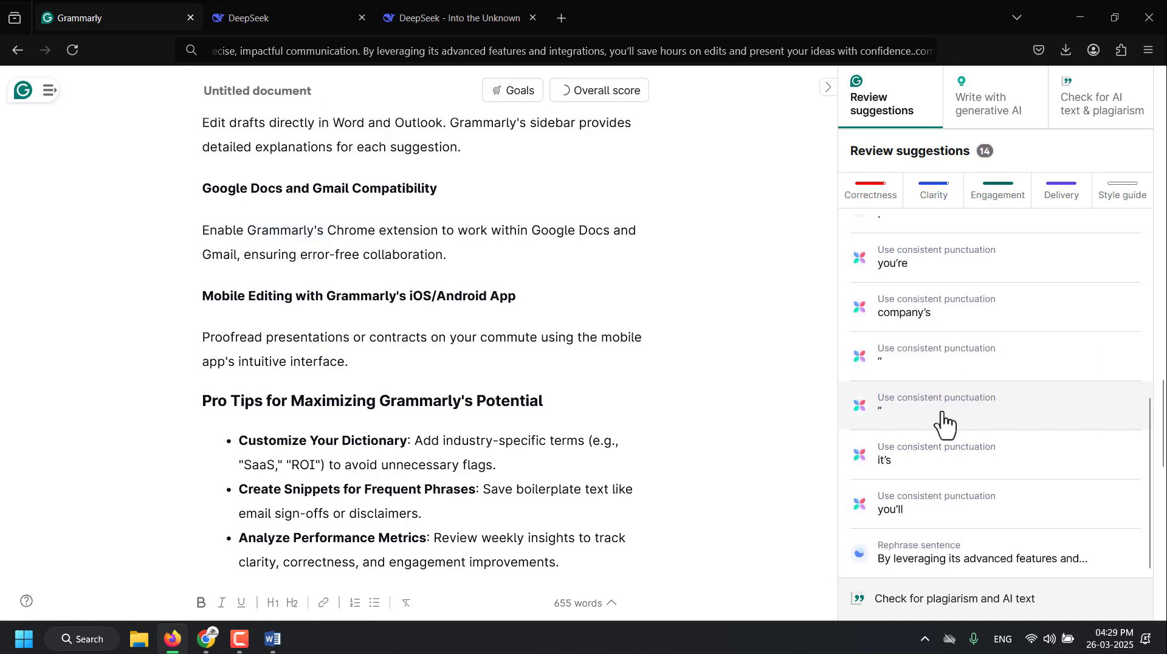
pyautogui.click(910, 408)
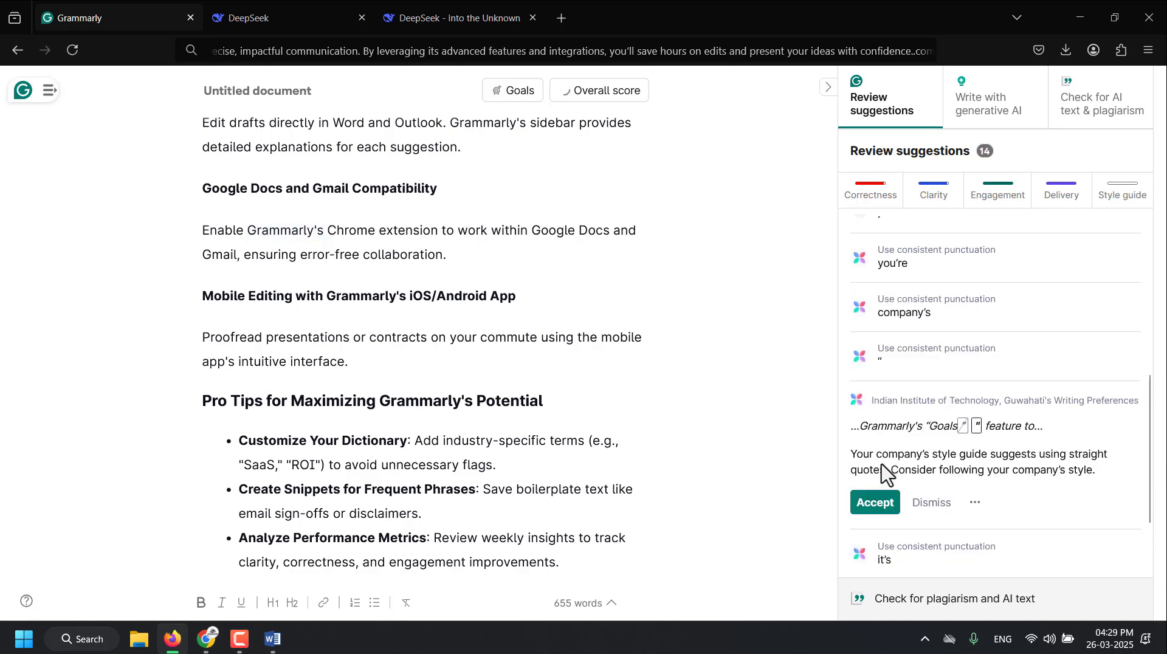
pyautogui.click(876, 502)
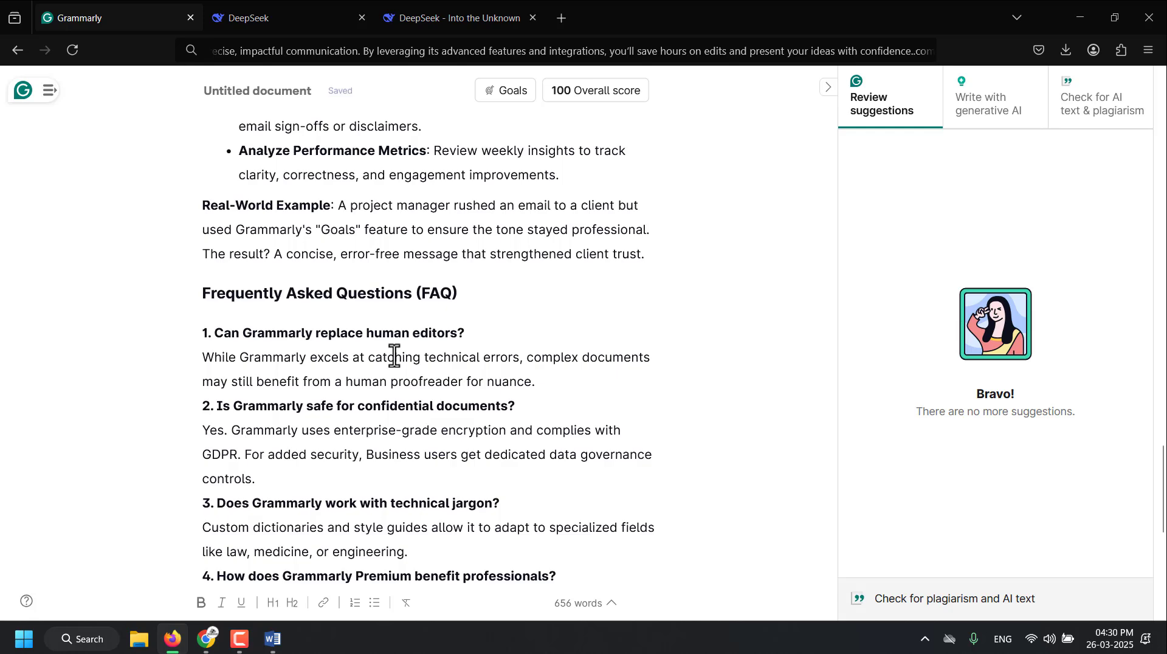
# - Look over the end of the corrected article and copy its entire text
pyautogui.scroll(-7, 472, 478)
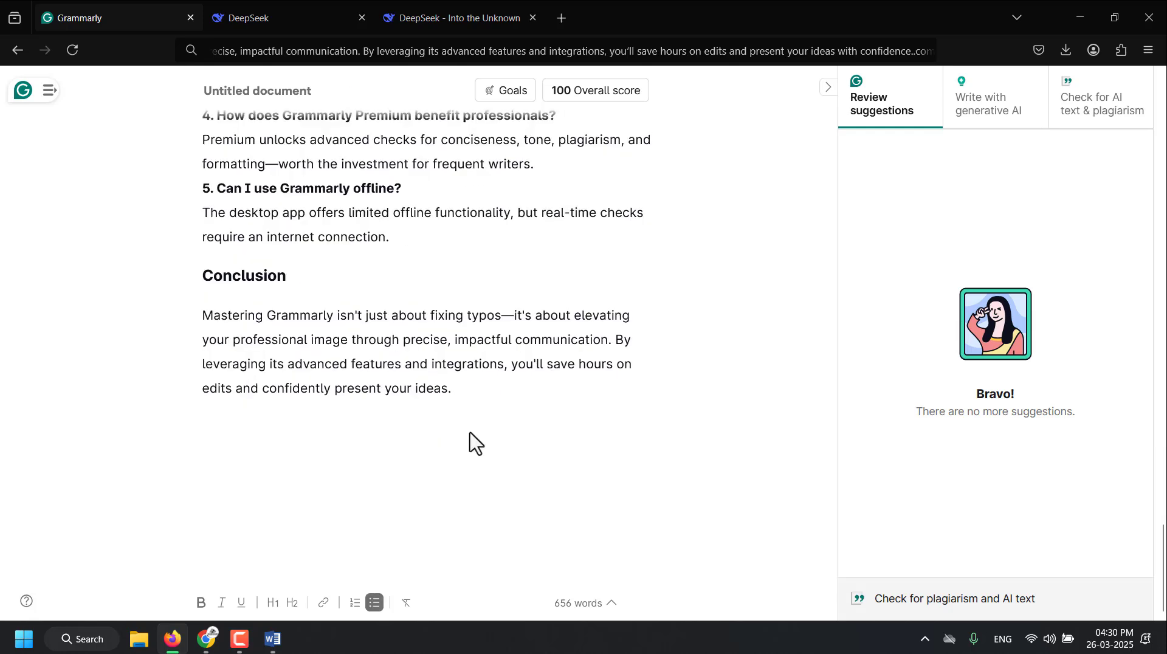
pyautogui.scroll(3, 470, 442)
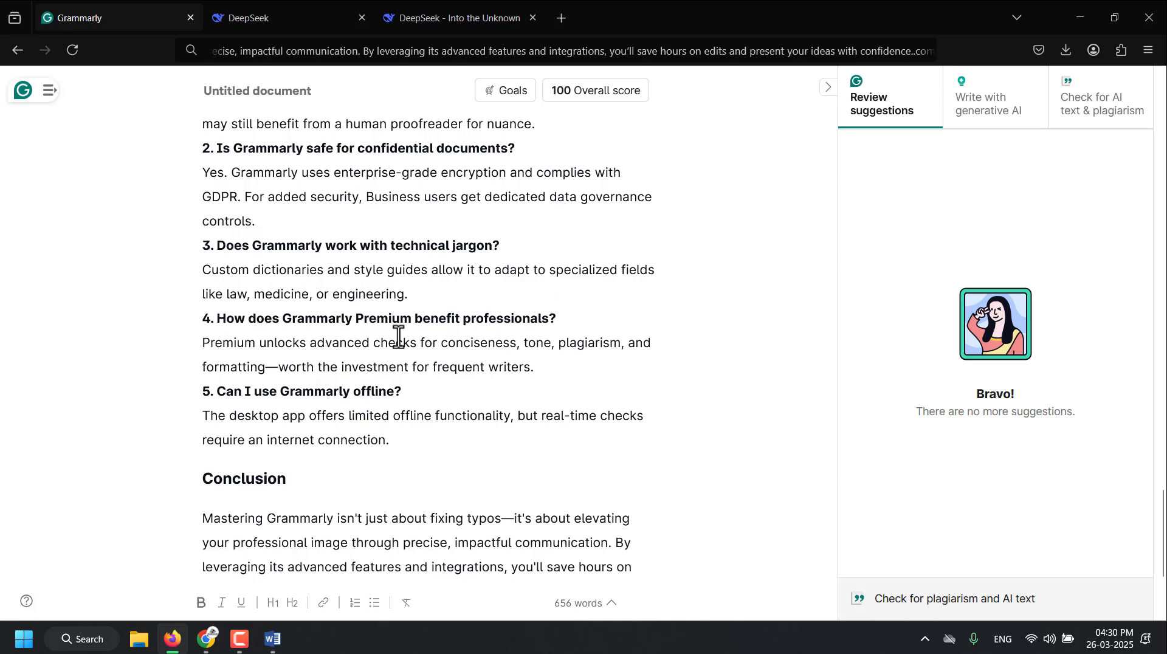
pyautogui.hotkey('ctrl', 'a')
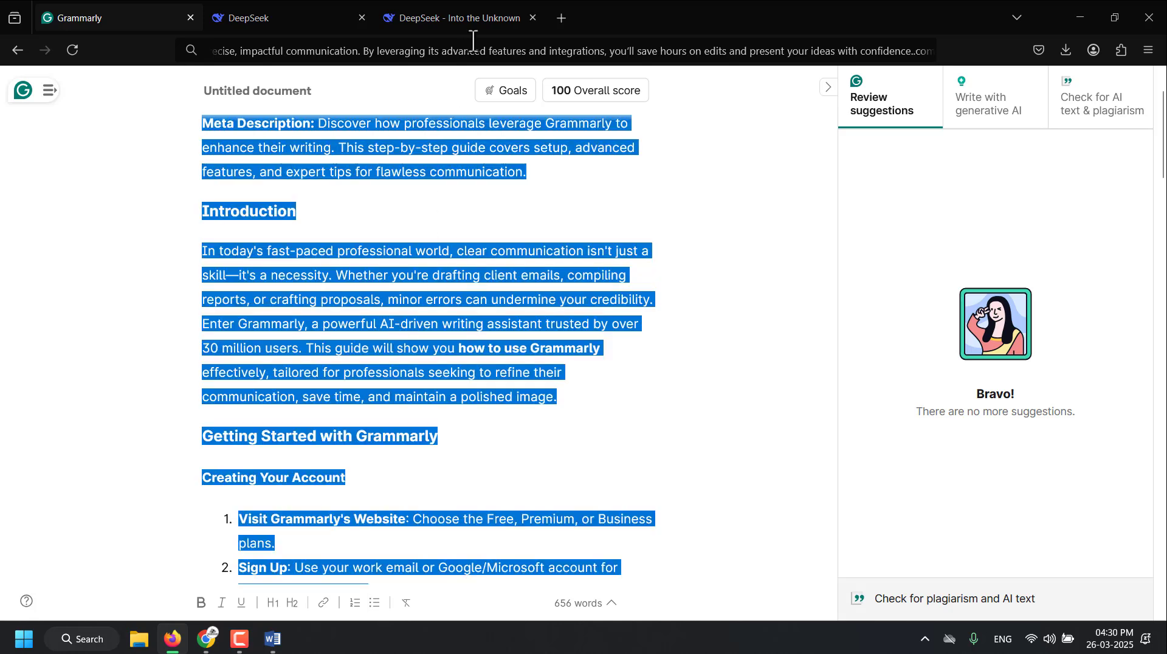
# - Open the Duplichecker Plagiarism Checker website in a new browser tab
pyautogui.click(565, 17)
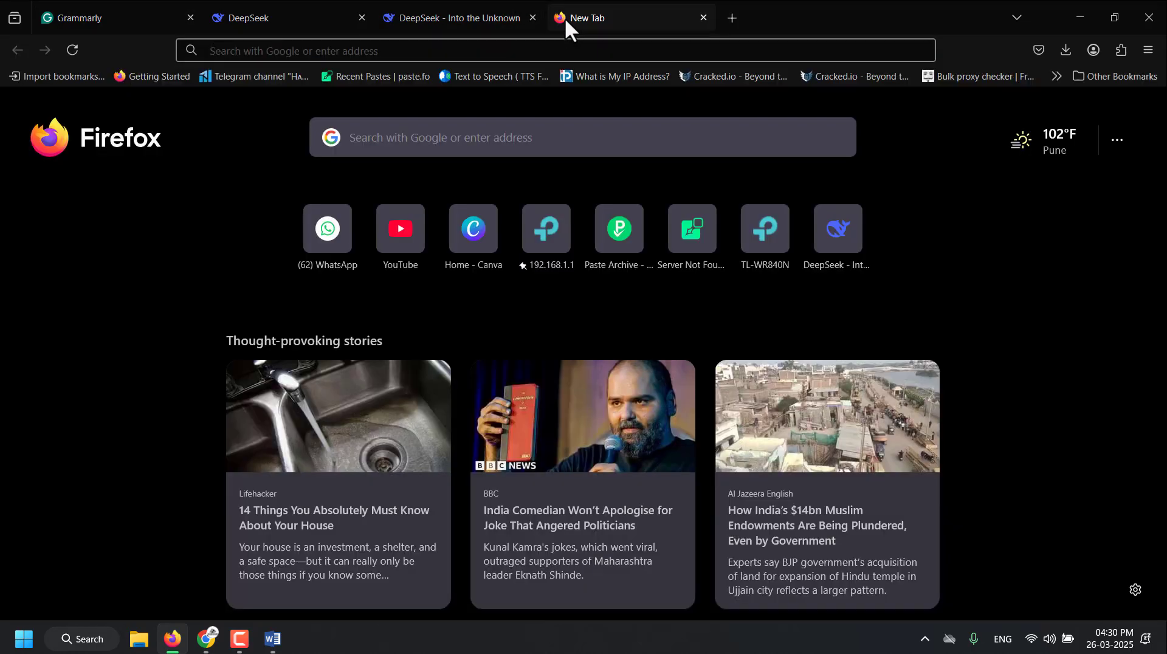
pyautogui.write('pl')
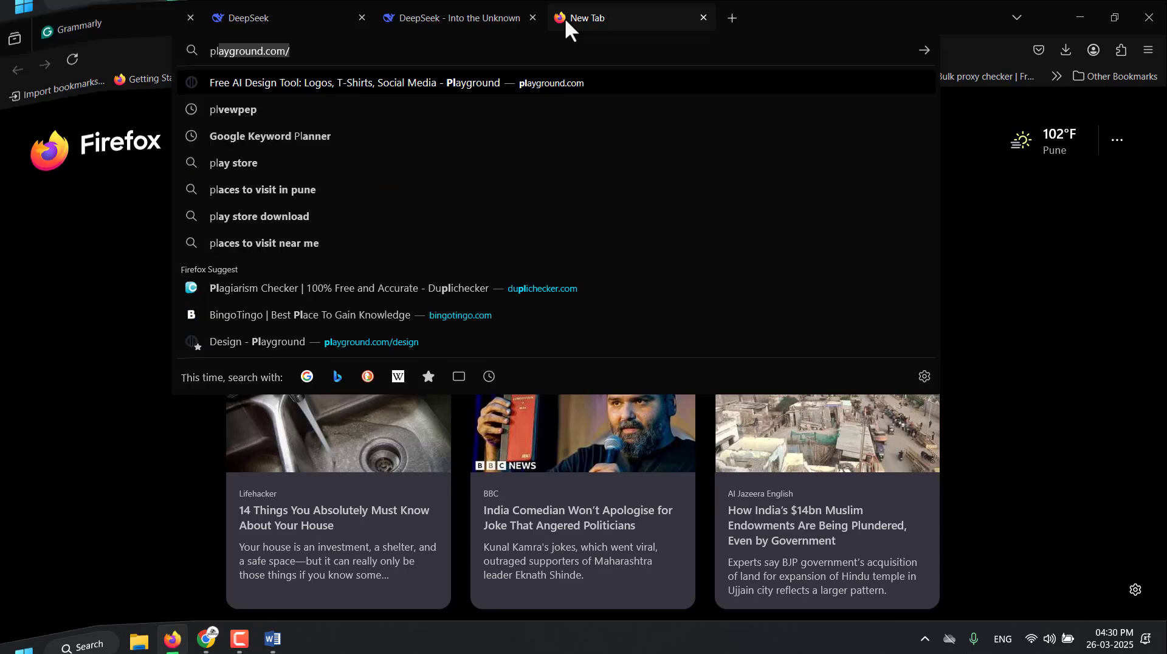
pyautogui.click(350, 288)
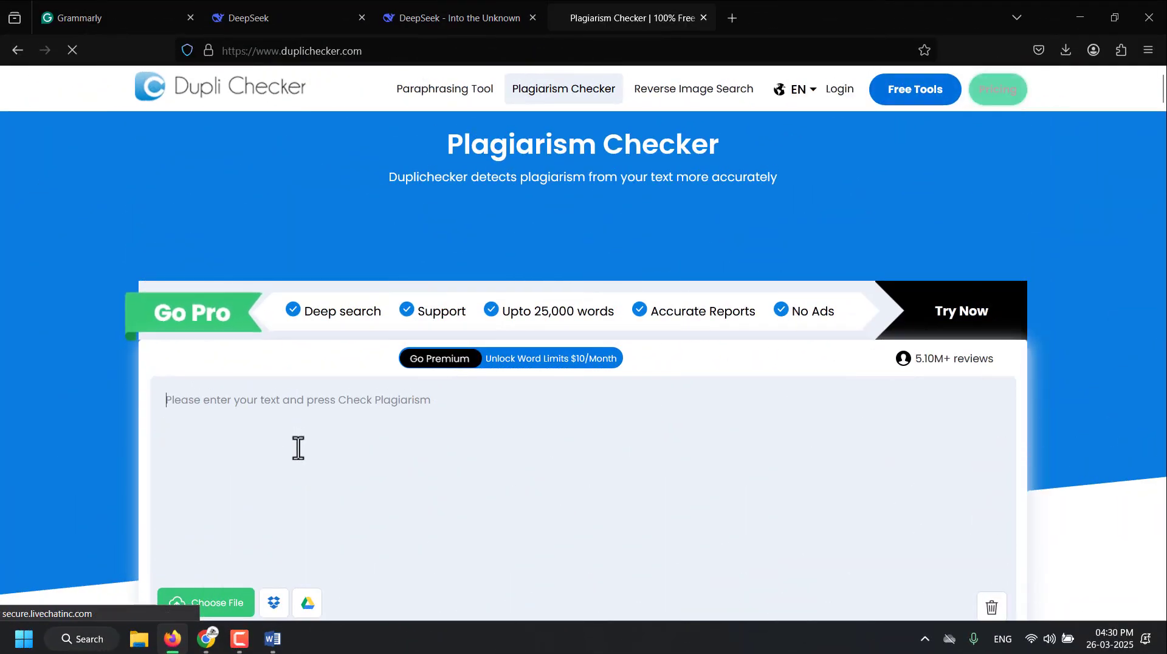
# - Paste the article into the plagiarism checker and run Check Plagiarism with the "I'm not a robot" verification completed
pyautogui.hotkey('ctrl', 'v')
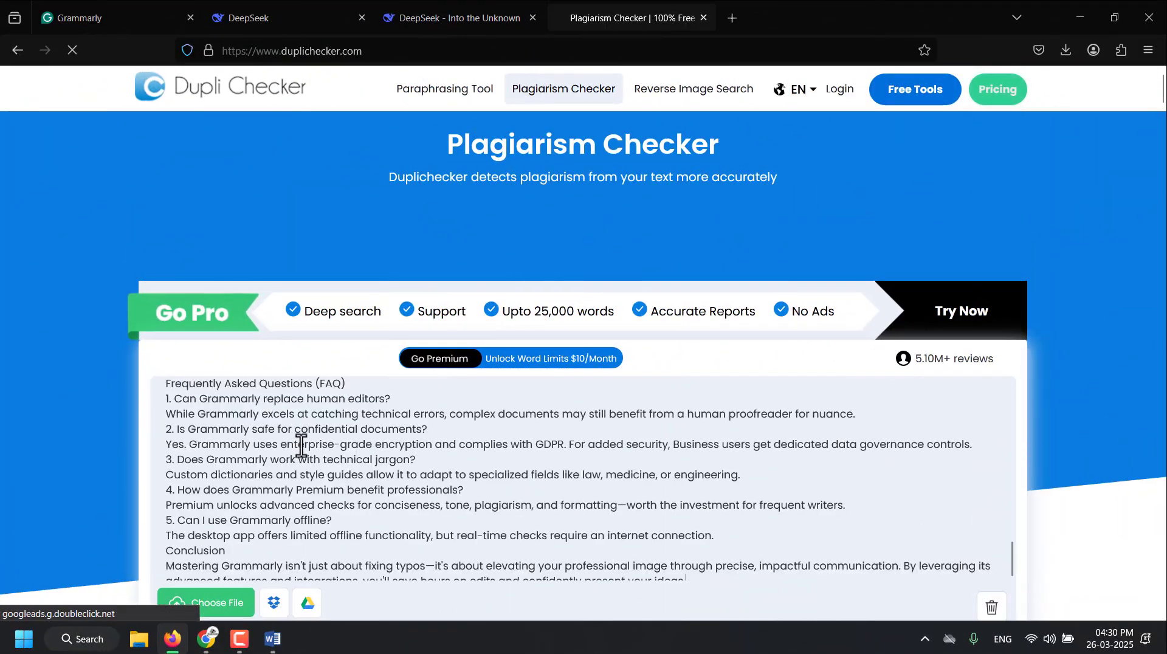
pyautogui.scroll(-5, 118, 468)
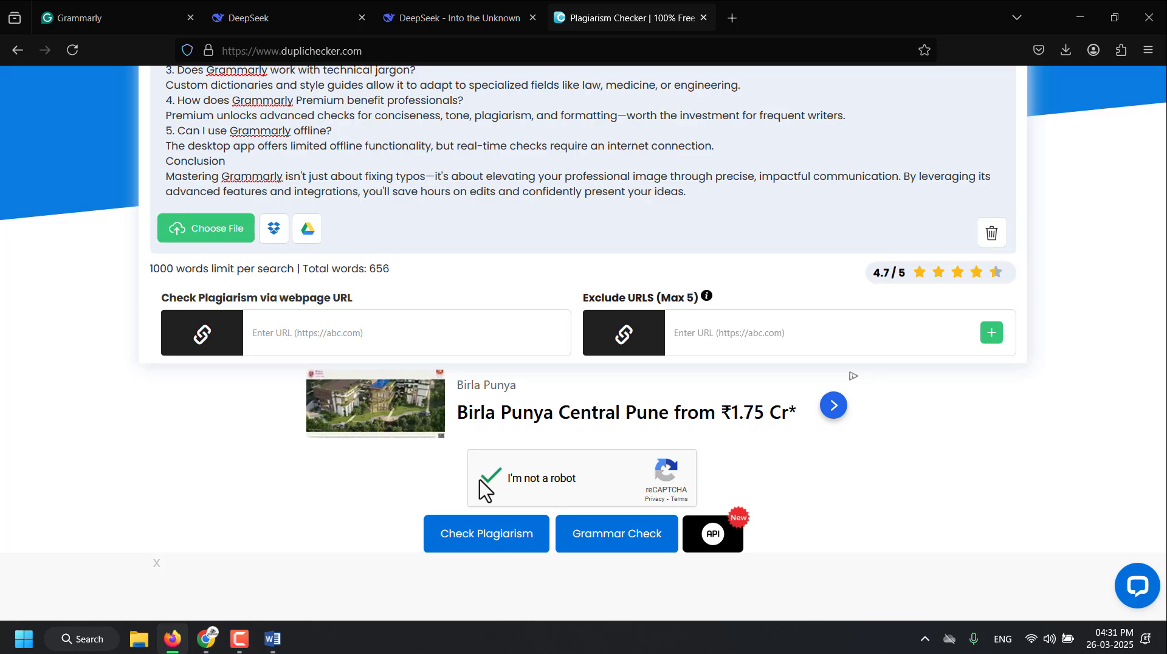
pyautogui.click(480, 546)
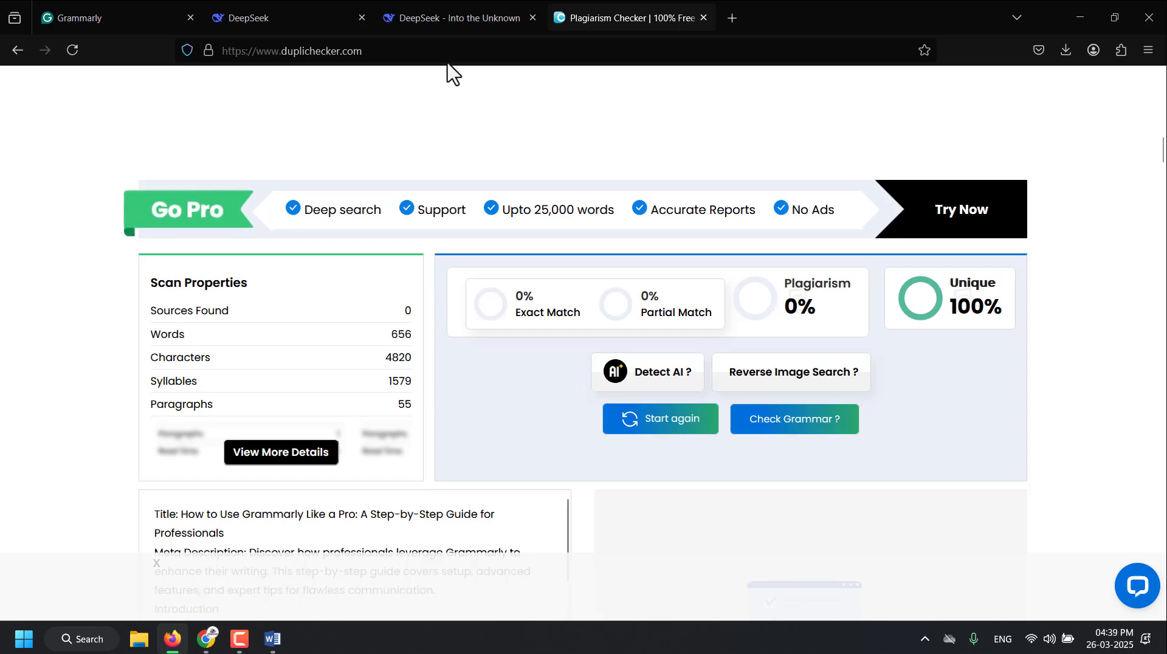
# - Switch back to the Grammarly document and look through the corrected article from its title through the later sections
pyautogui.click(484, 4)
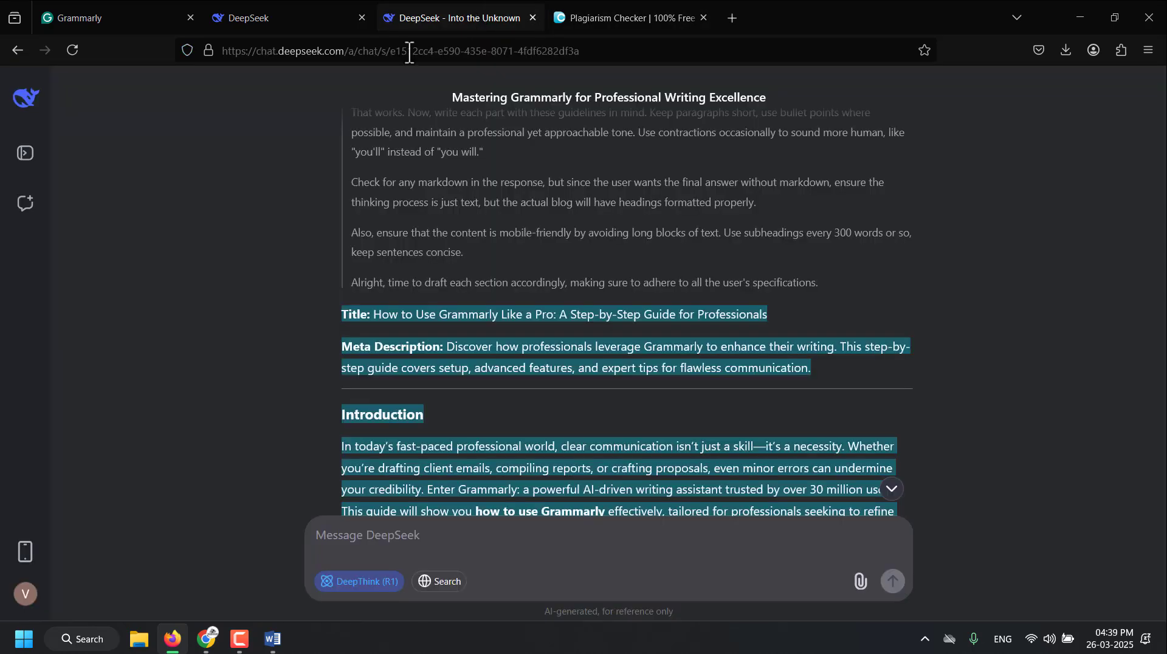
pyautogui.click(100, 10)
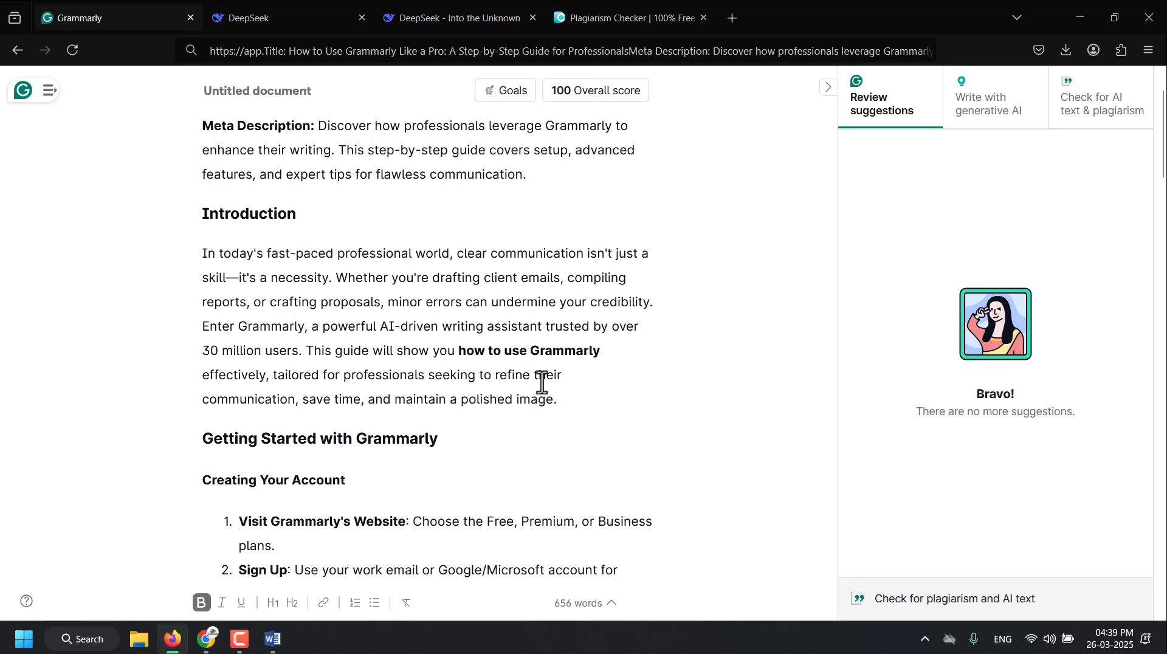
pyautogui.scroll(3, 542, 382)
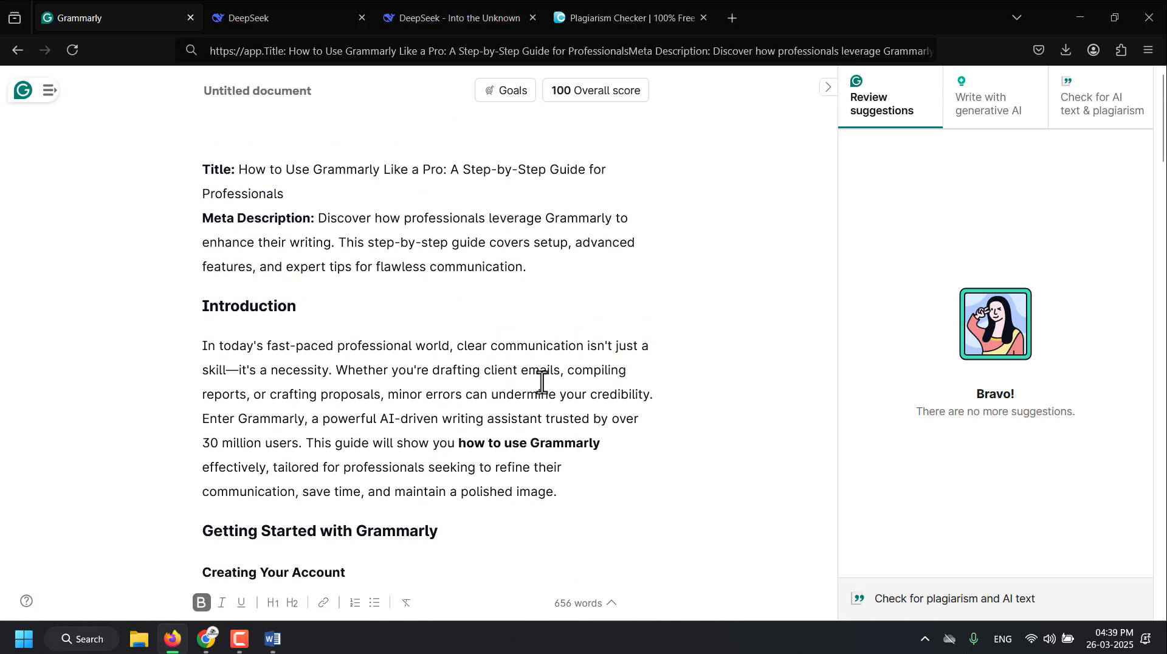
pyautogui.click(555, 258)
pyautogui.scroll(-20, 558, 399)
pyautogui.scroll(20, 558, 446)
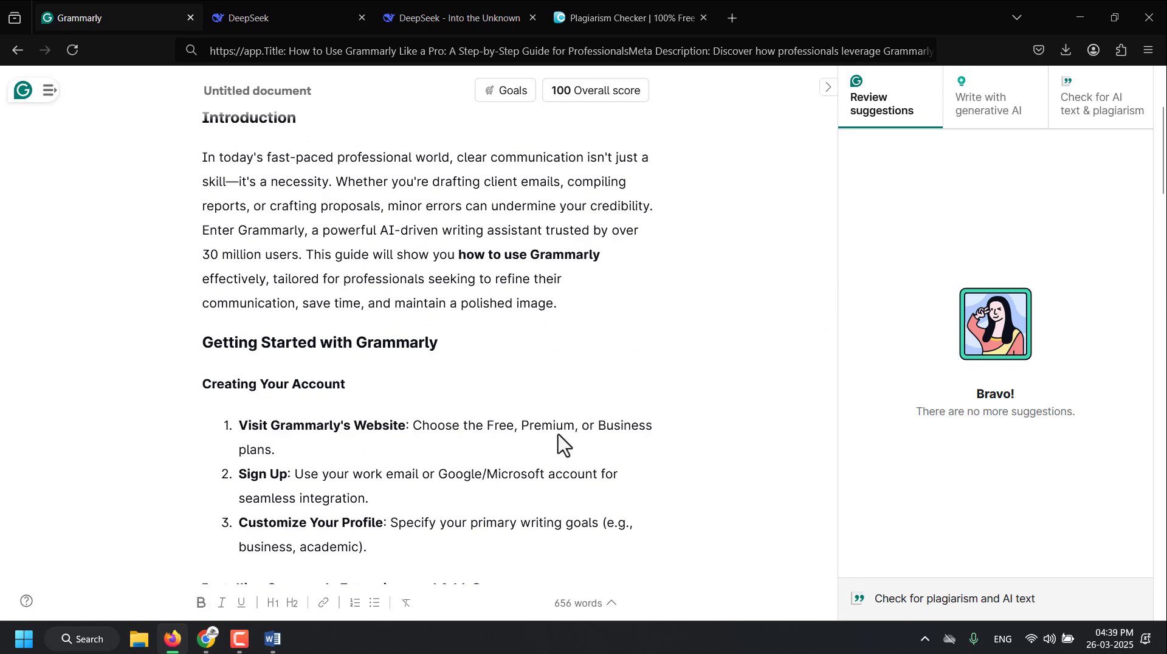
pyautogui.scroll(2, 554, 435)
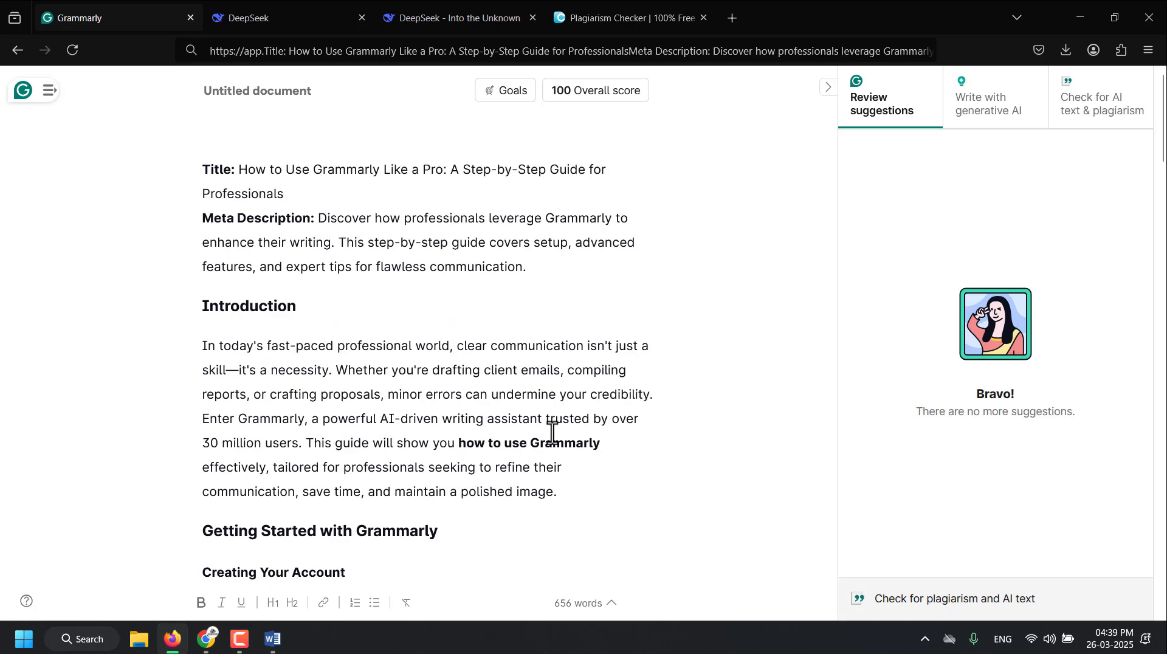